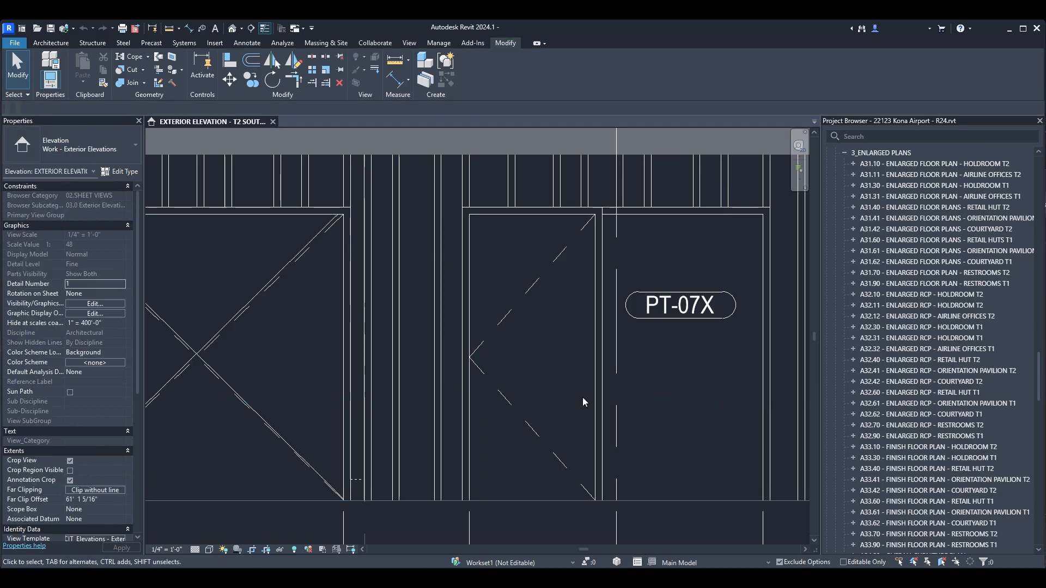
Open the single door in the exterior elevation for family editing and show its 3D view as wireframe.
click(553, 260)
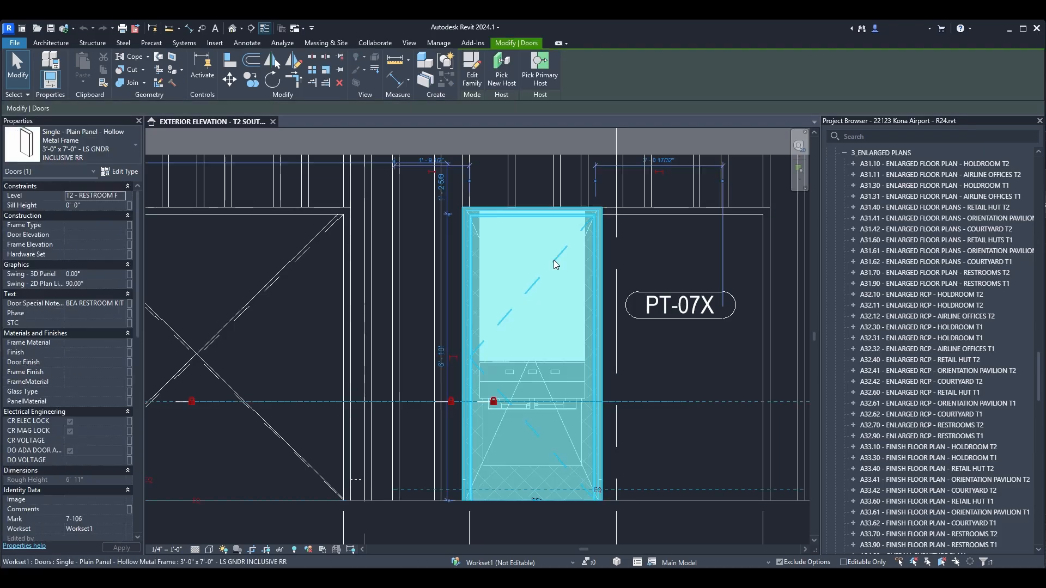
click(472, 68)
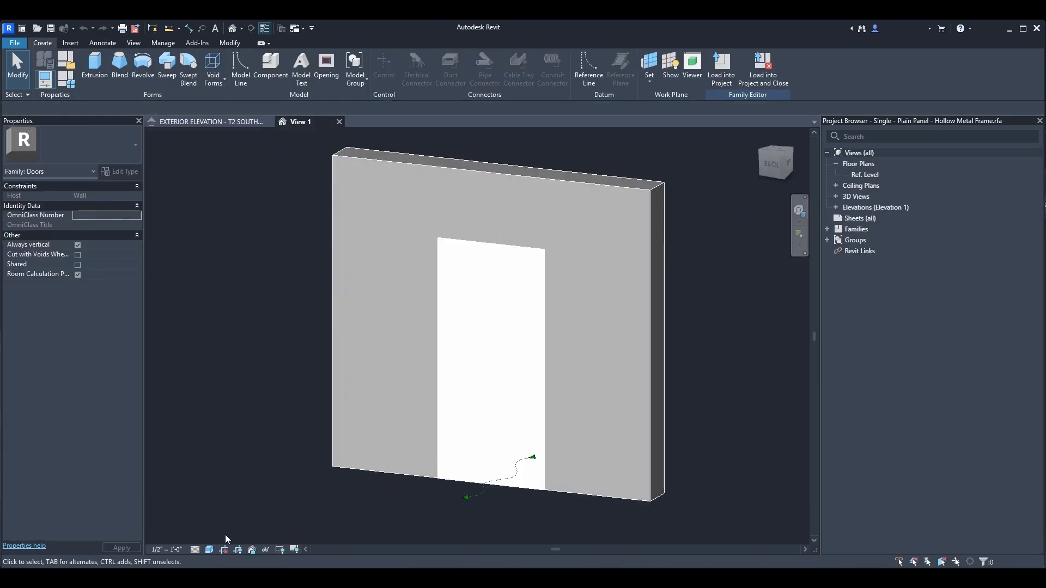
click(209, 549)
click(233, 494)
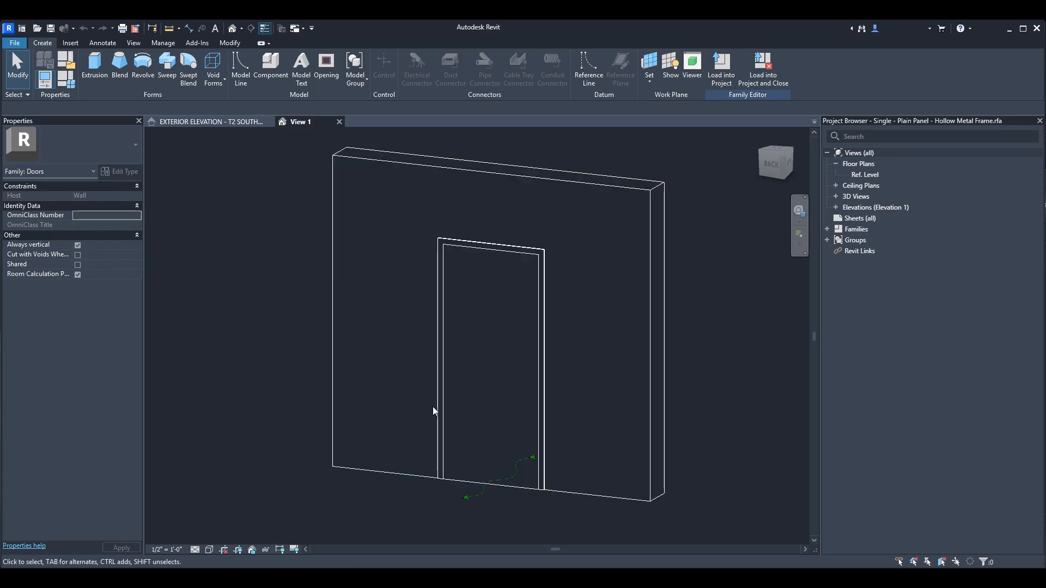
Temporarily hide the host wall in the 3D view so only the door frame and panel are shown.
scroll(432, 406, up, 1)
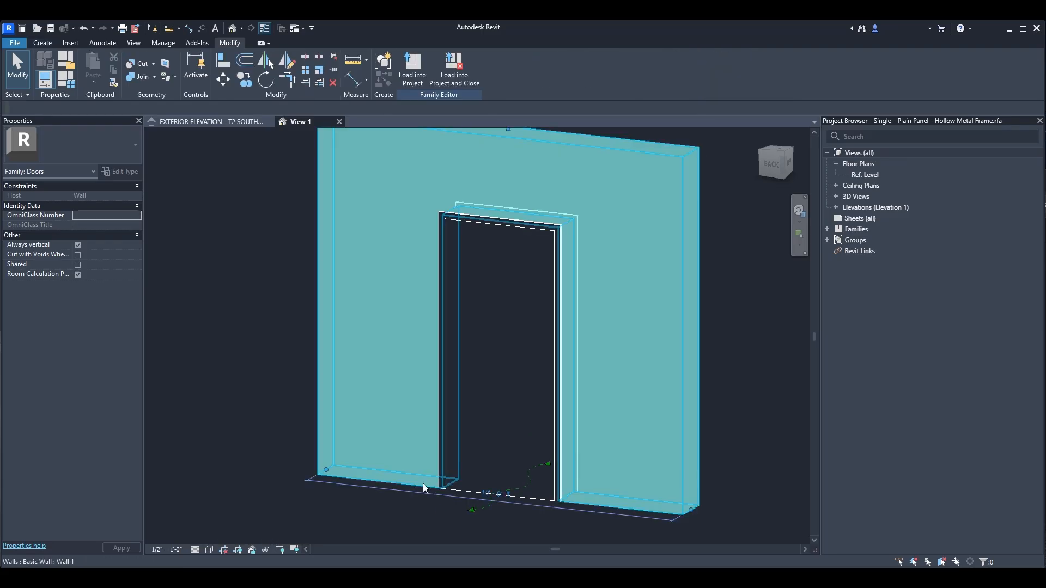
click(423, 483)
key(h)
key(h)
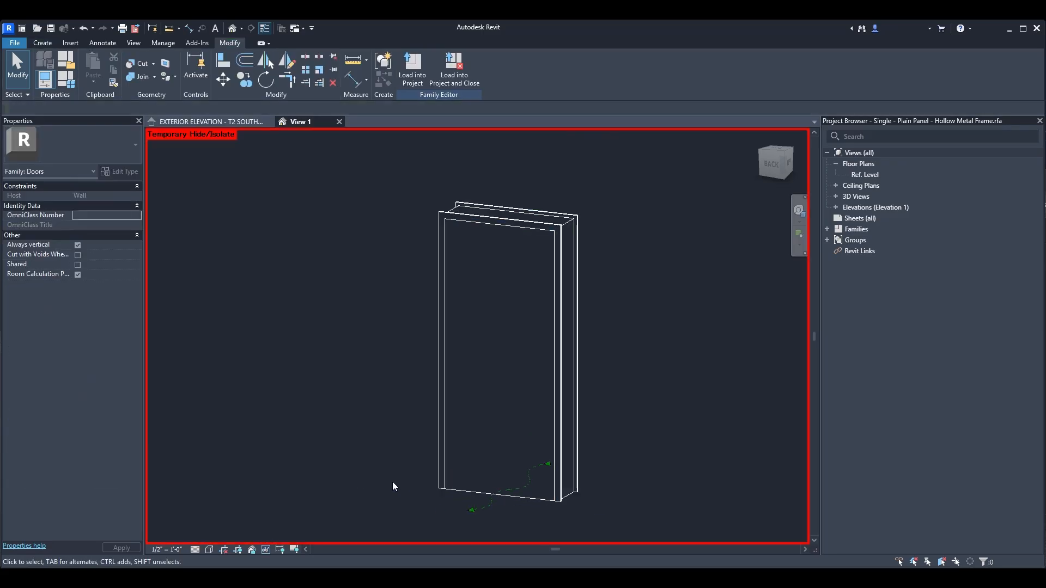
click(524, 499)
shift+middle_drag(492, 502, 300, 371)
click(300, 372)
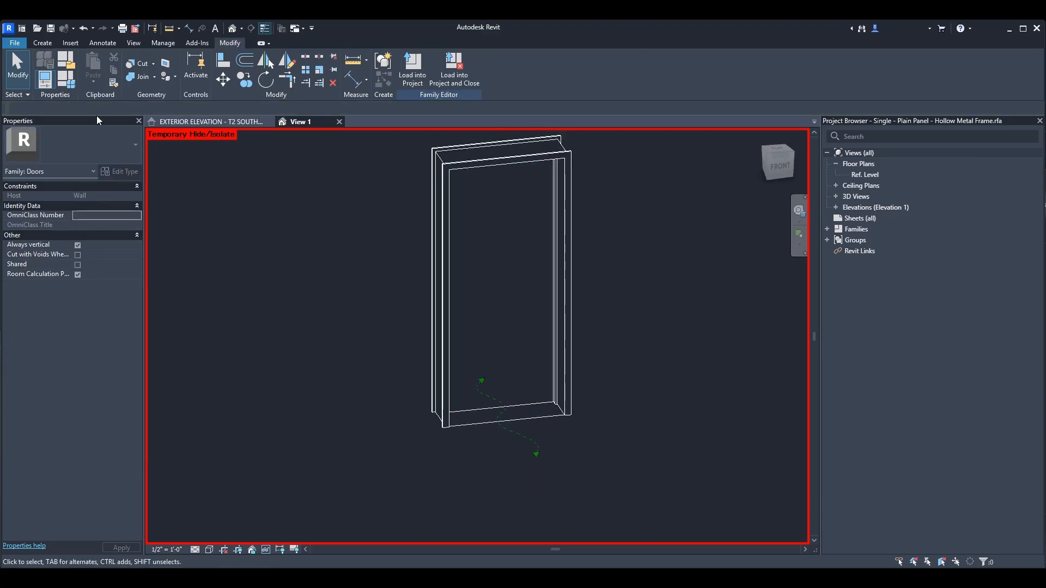
Set the Swing - 3D Panel parameter to 45° in the door's family types.
click(66, 82)
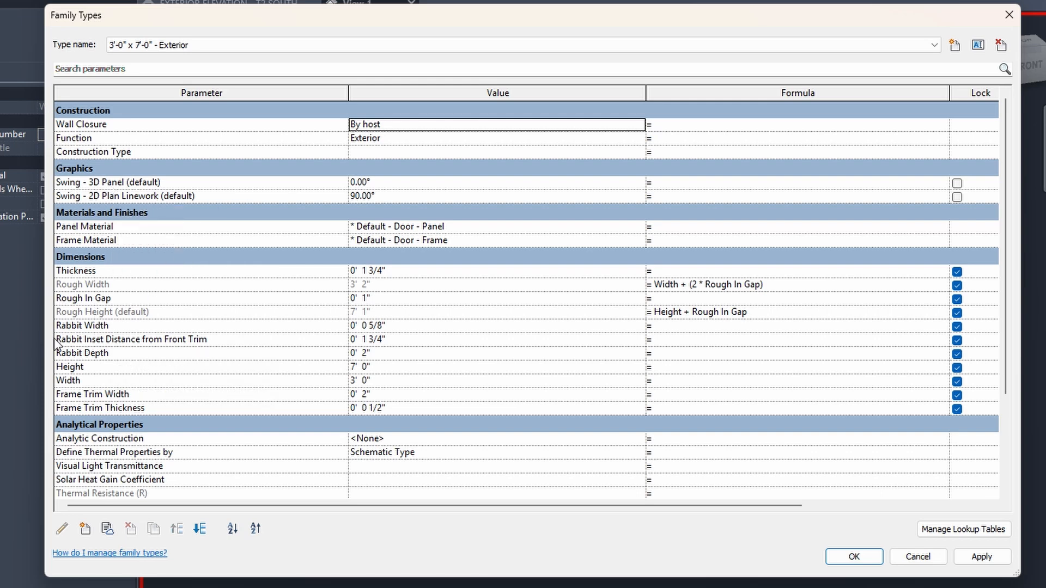
scroll(681, 305, down, 3)
scroll(686, 314, up, 3)
click(396, 181)
click(395, 182)
text(5)
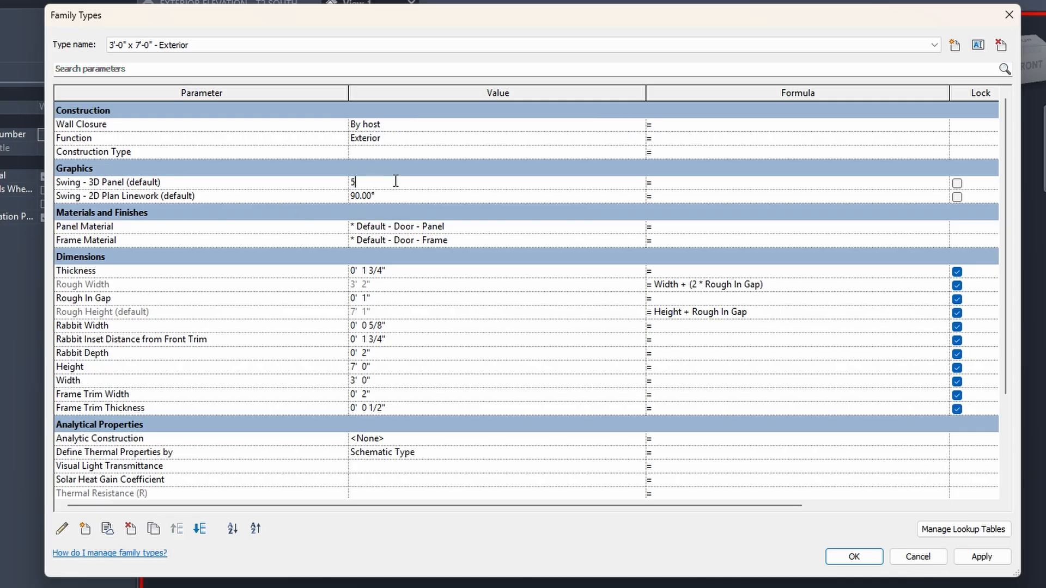
text(45)
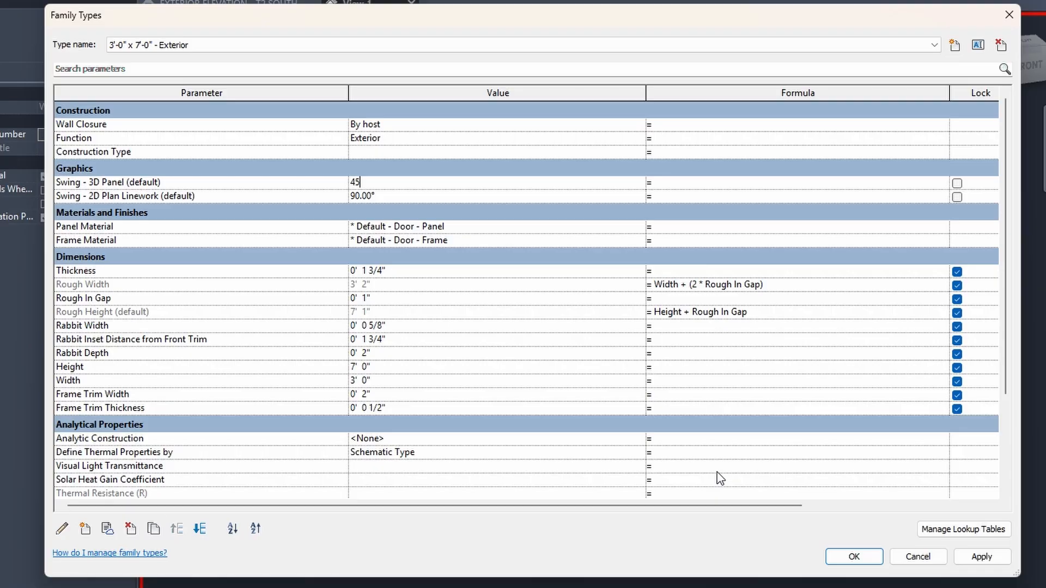
click(854, 556)
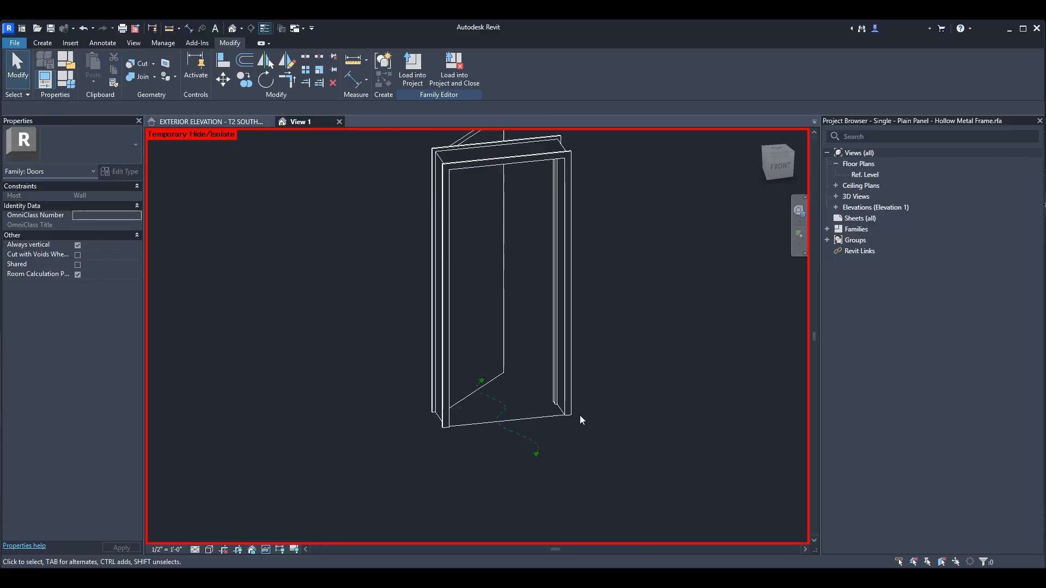
Open the nested door panel family for editing and show its Ref. Level floor plan.
click(503, 351)
shift+middle_drag(669, 356, 486, 231)
click(417, 84)
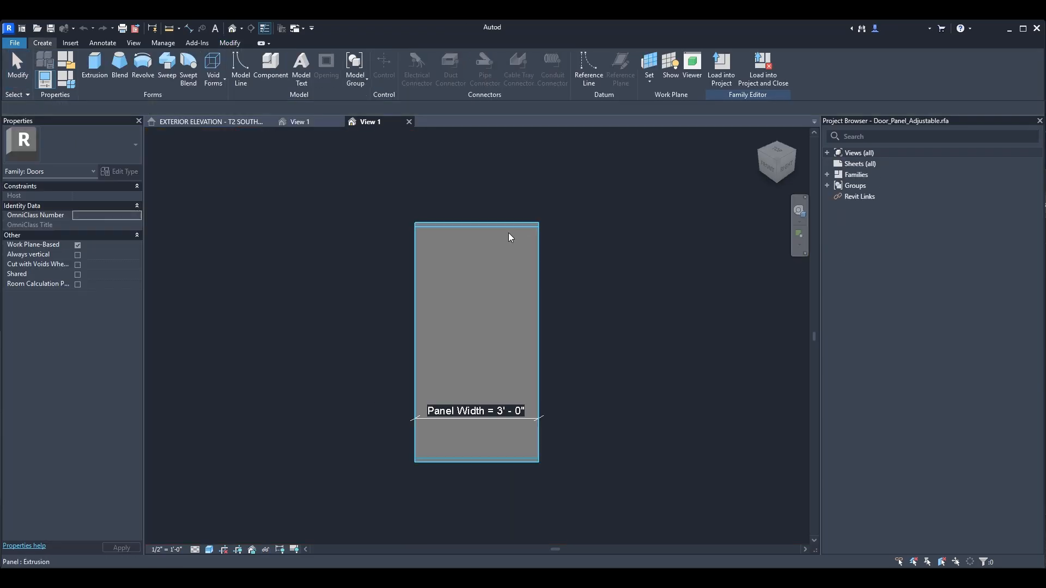
double_click(854, 153)
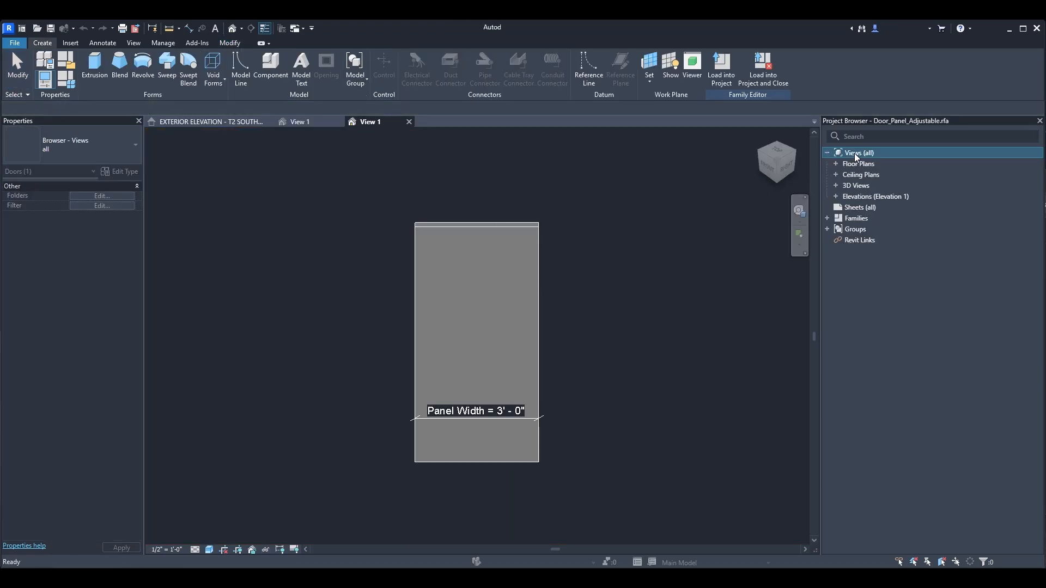
click(855, 165)
double_click(854, 164)
double_click(864, 174)
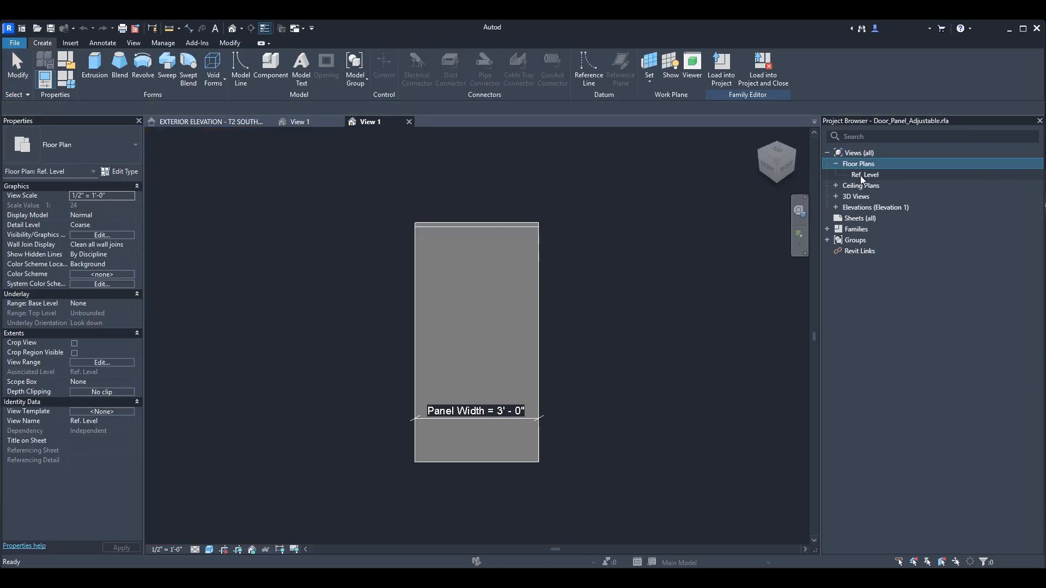
Examine the panel extrusion and swing linework in plan and 3D, ending in the Ref. Level plan.
click(534, 317)
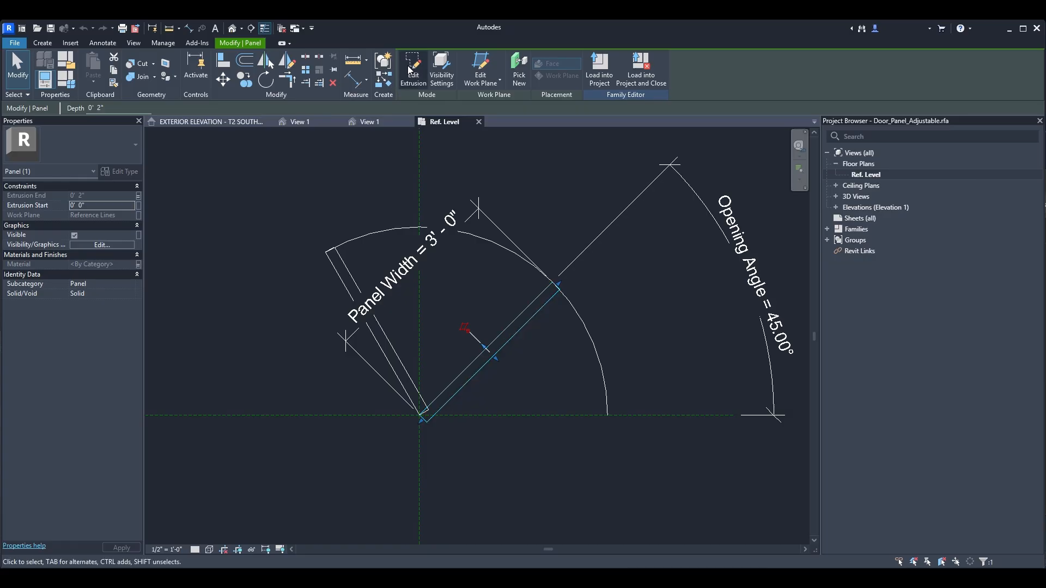
click(370, 234)
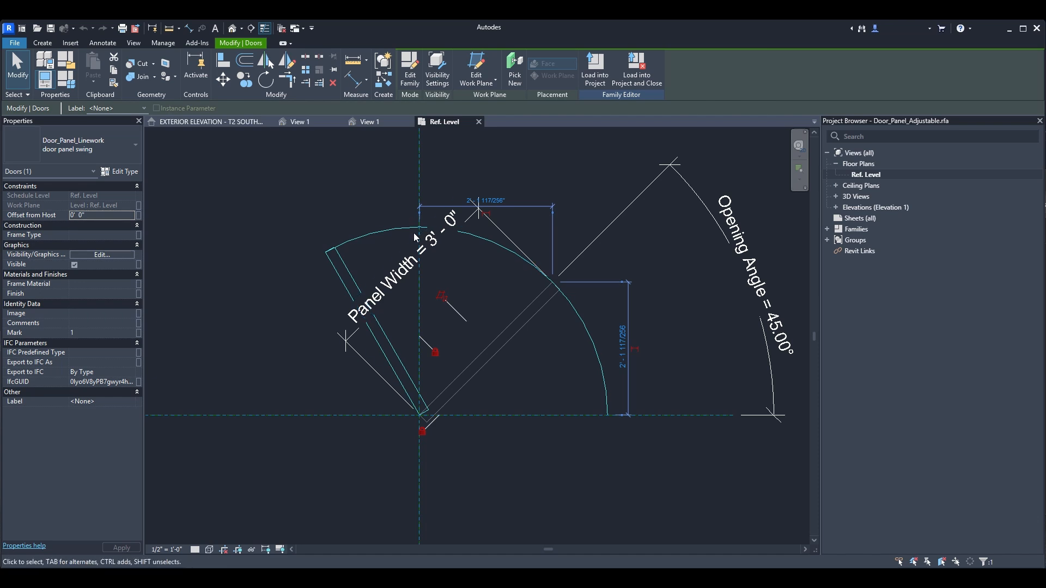
click(232, 28)
shift+middle_drag(436, 382, 518, 474)
double_click(865, 175)
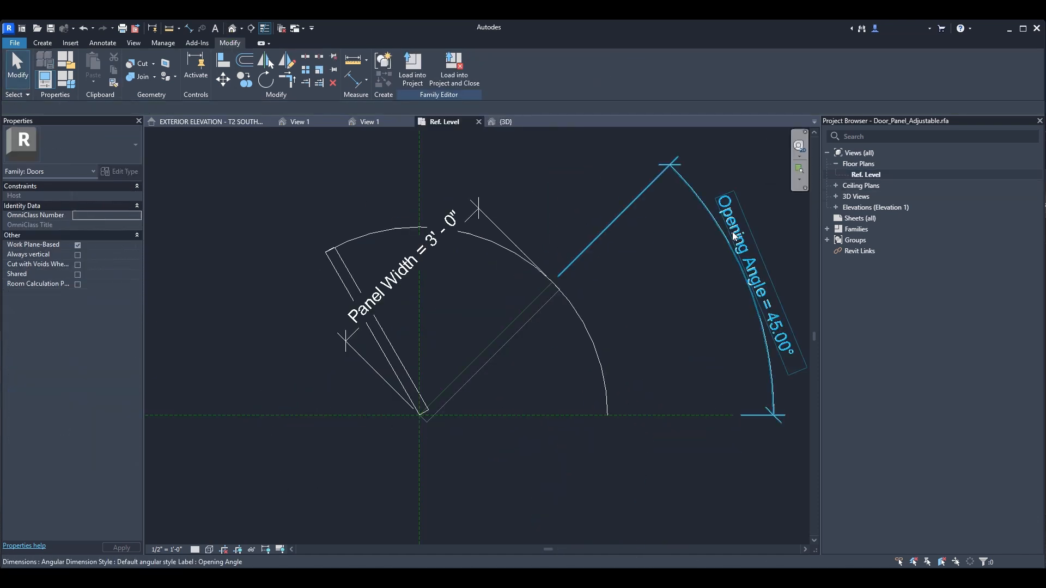
Set the panel's Opening Angle dimension to 0° in the Ref. Level plan.
middle_drag(656, 327, 640, 352)
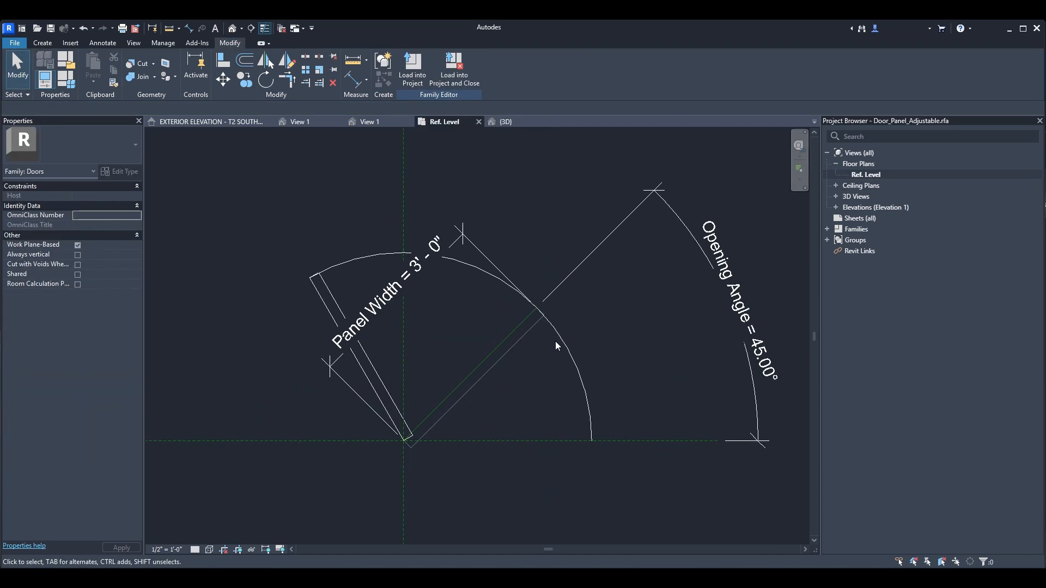
click(528, 333)
middle_drag(529, 331, 519, 301)
key(Escape)
click(746, 283)
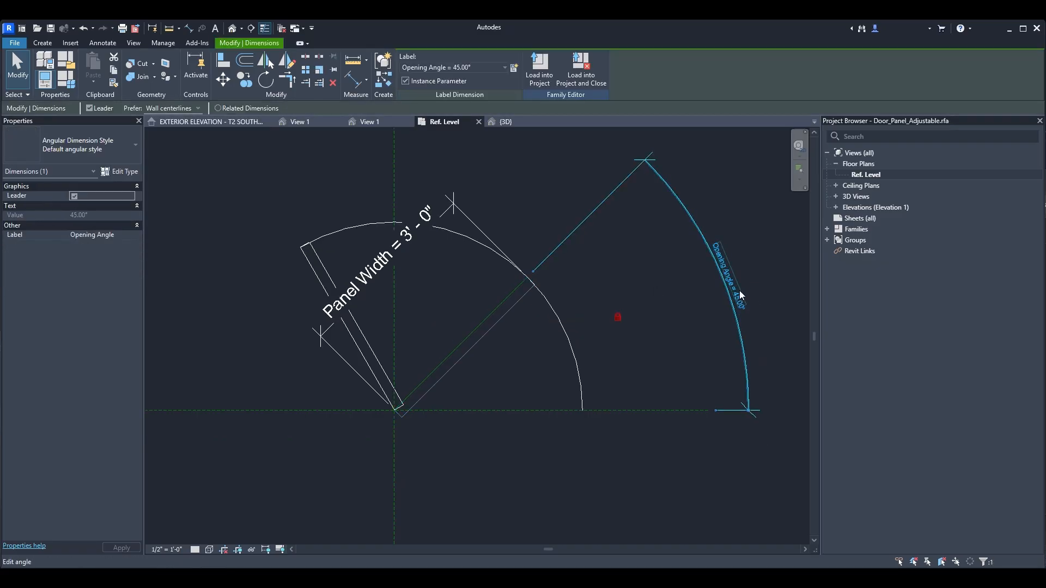
click(739, 290)
text(0)
key(Return)
key(Escape)
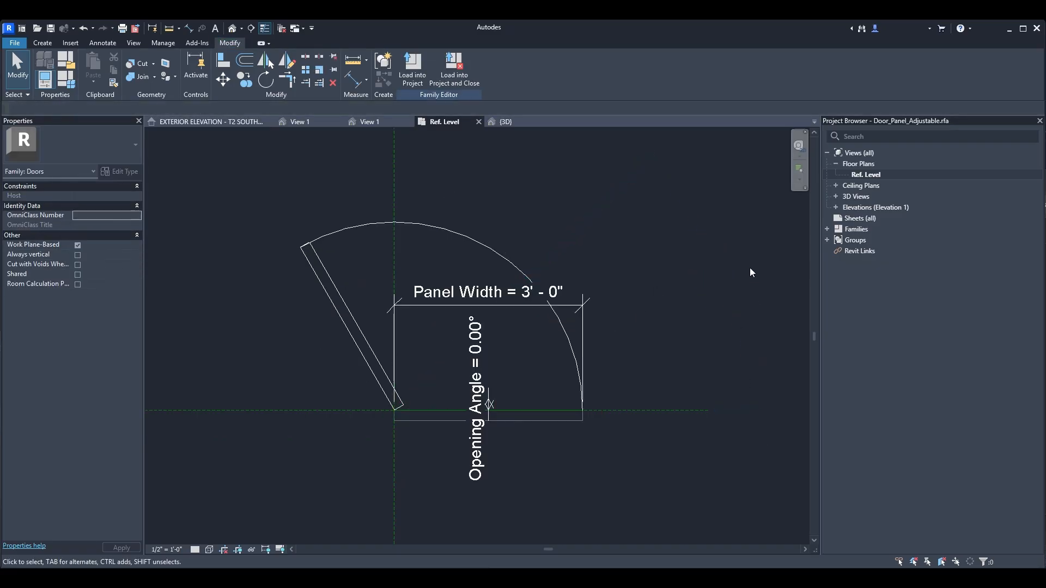
Open the Front elevation and edit the door panel extrusion's sketch.
click(836, 208)
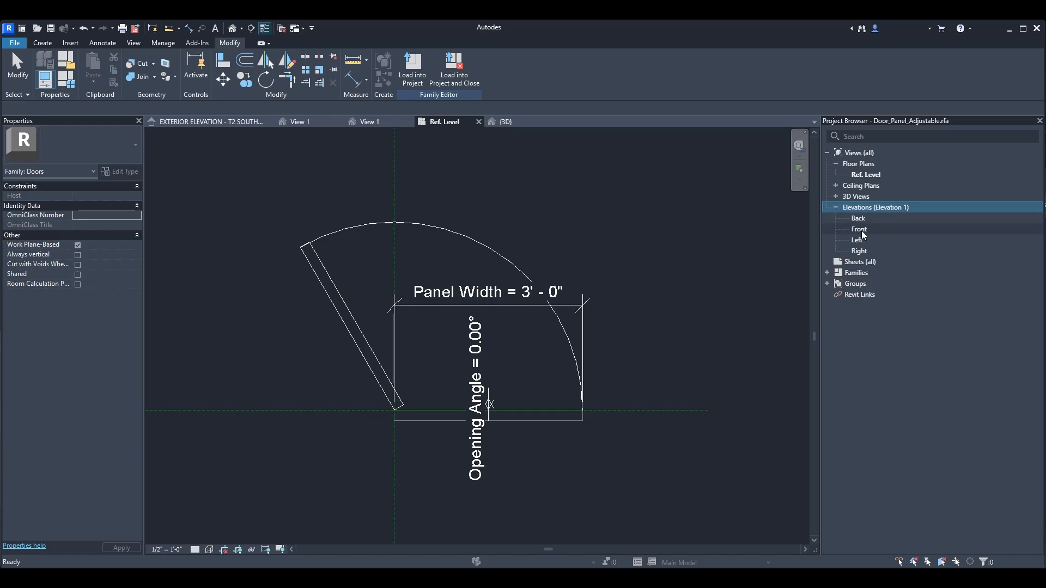
double_click(860, 229)
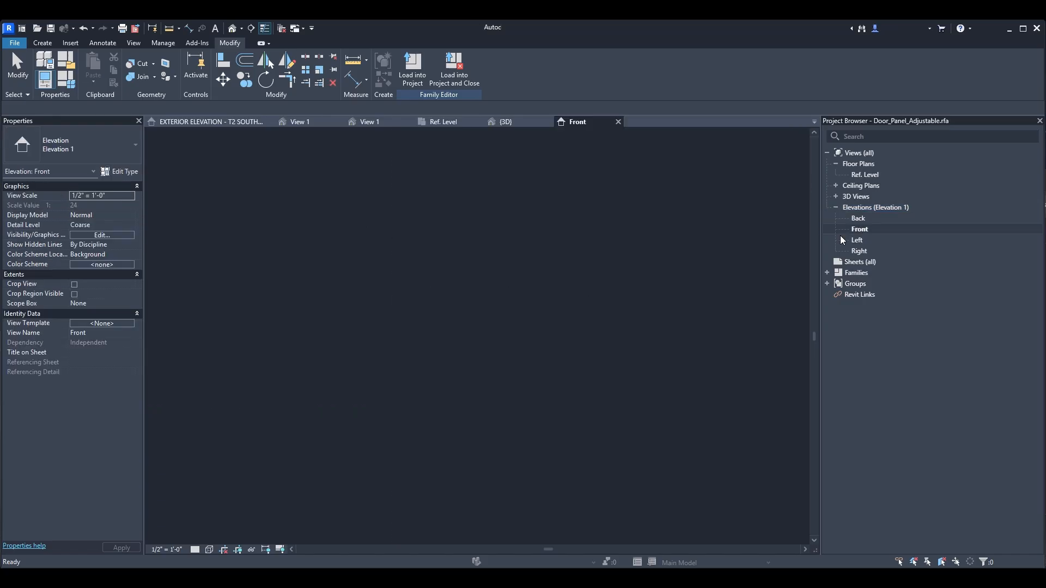
double_click(638, 334)
click(691, 303)
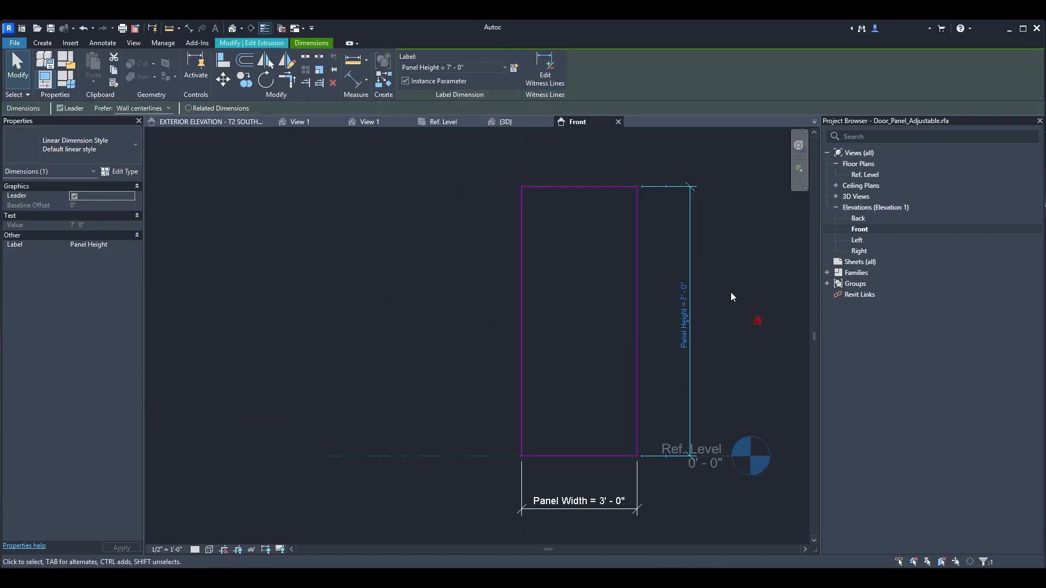
click(731, 293)
click(576, 508)
click(576, 393)
middle_drag(577, 392, 544, 362)
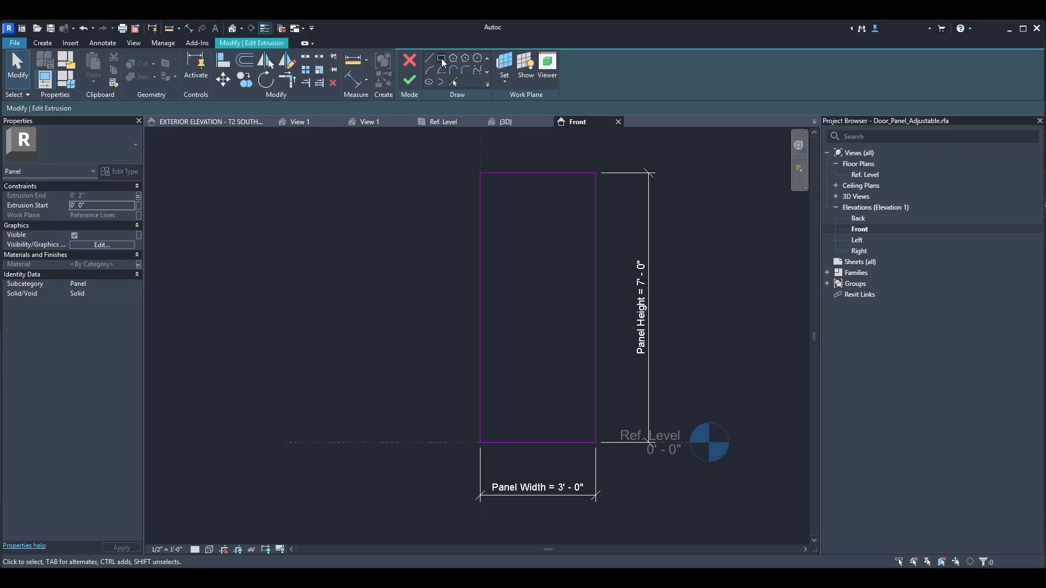
Sketch a rectangle about 1'-10" wide and 1'-3" high inside the lower part of the panel outline.
click(442, 59)
scroll(497, 283, up, 4)
middle_drag(517, 401, 520, 244)
click(504, 254)
click(628, 338)
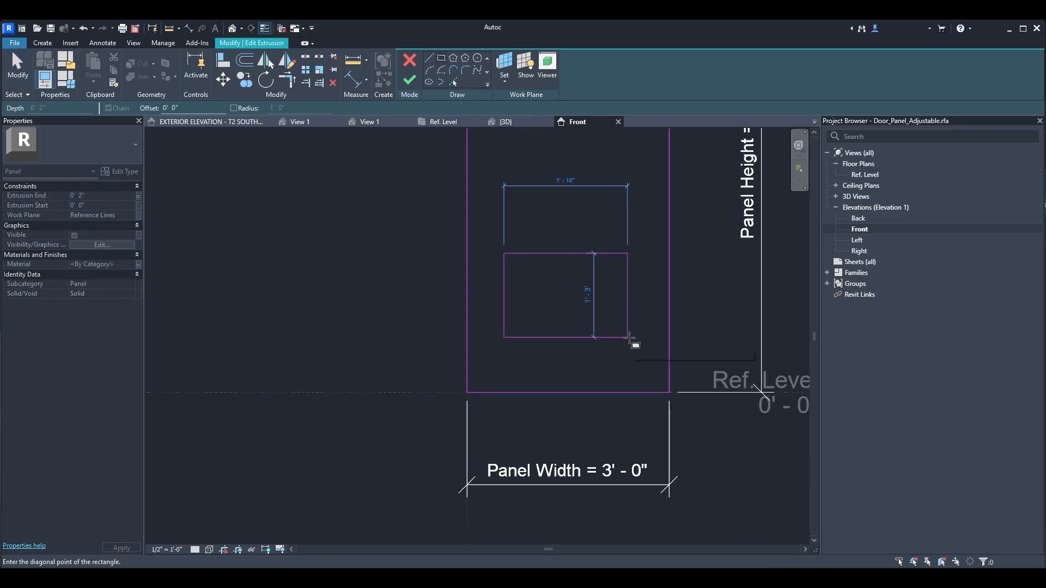
Add aligned dimensions for the inner rectangle's width and height.
key(d)
key(i)
click(511, 305)
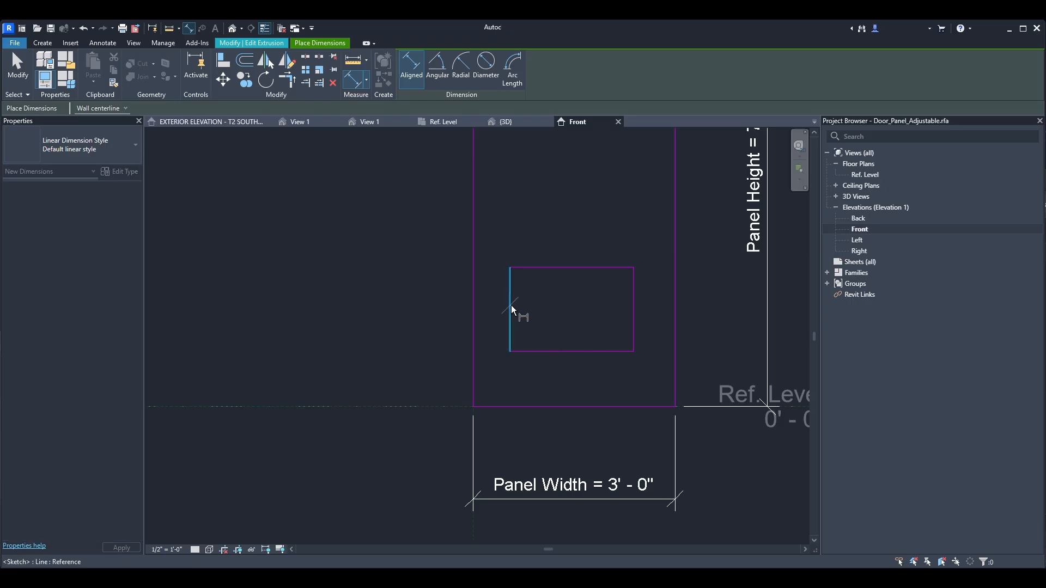
click(636, 290)
click(569, 218)
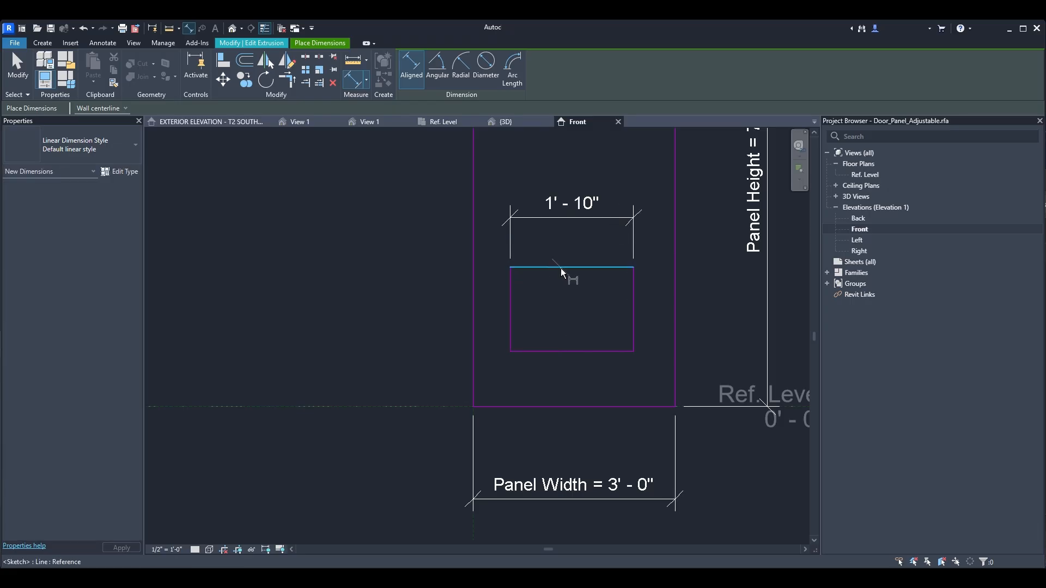
click(560, 268)
click(521, 352)
click(444, 352)
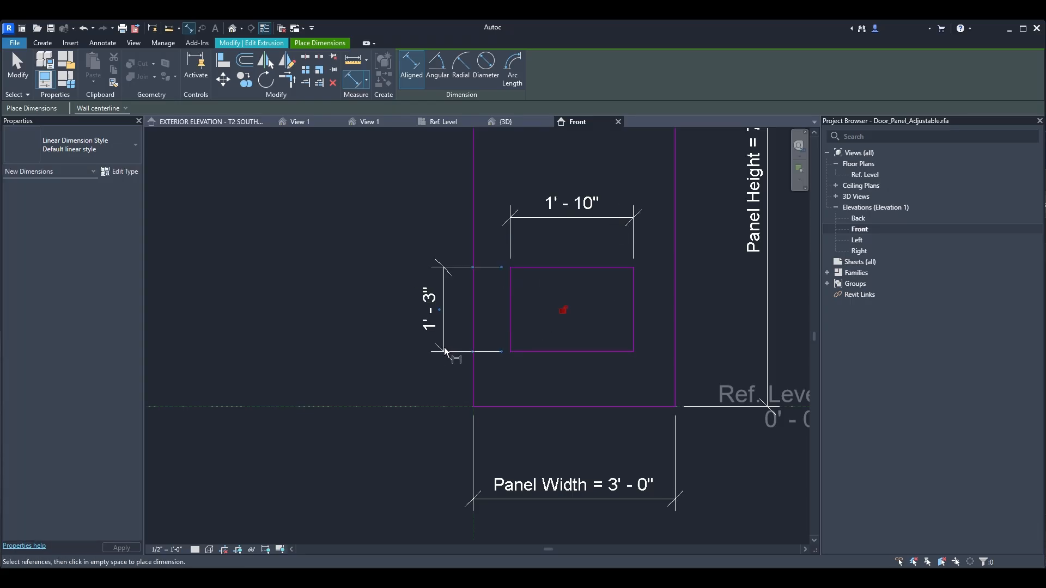
Dimension the inner rectangle's offsets from the panel's bottom and right edges.
click(521, 352)
click(437, 405)
click(400, 386)
click(634, 290)
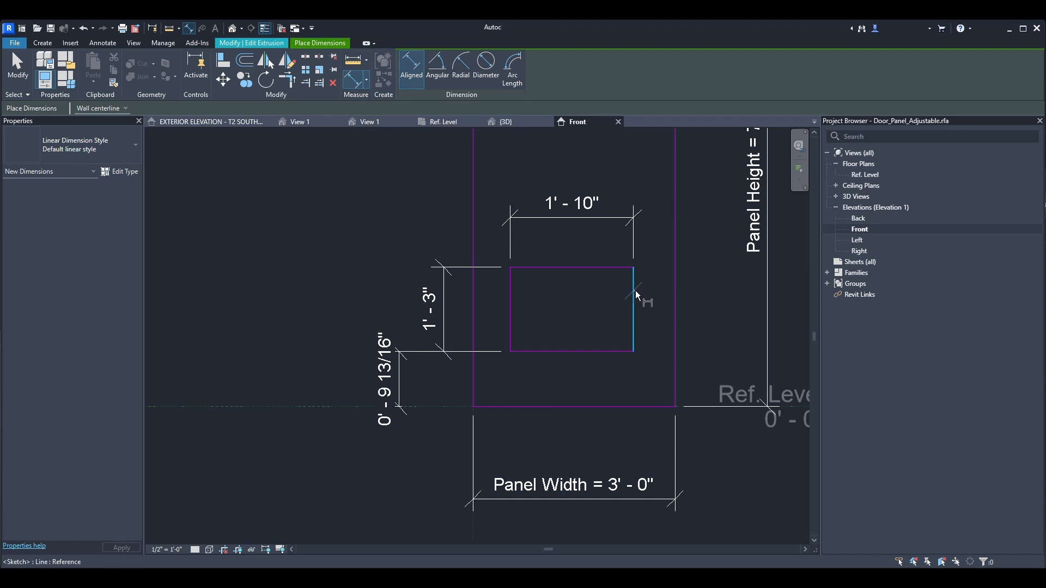
click(675, 292)
click(656, 190)
key(Escape)
key(Escape)
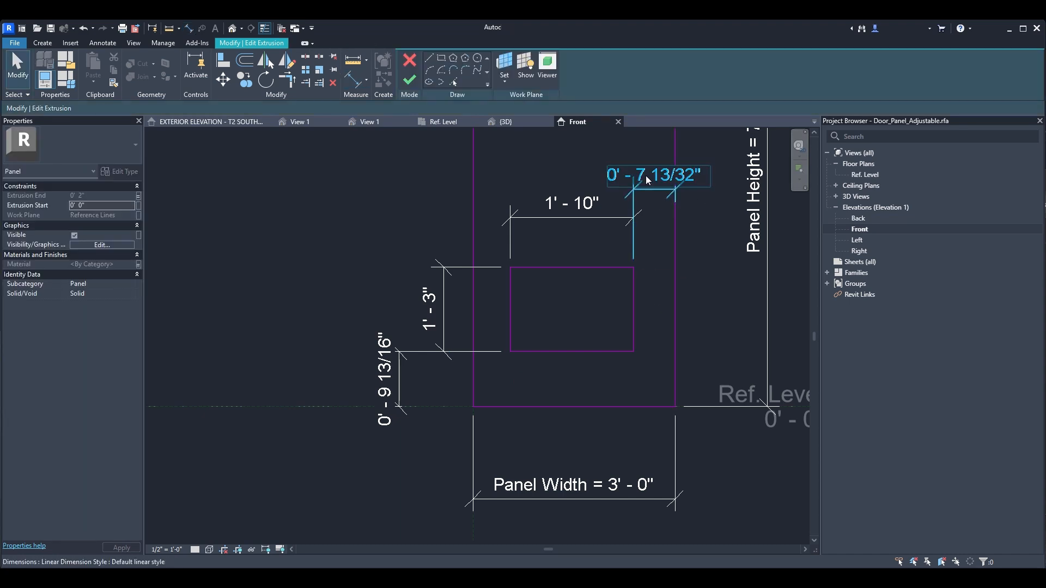
Label the inner rectangle's width dimension with a new instance parameter named L Width.
click(572, 207)
click(513, 68)
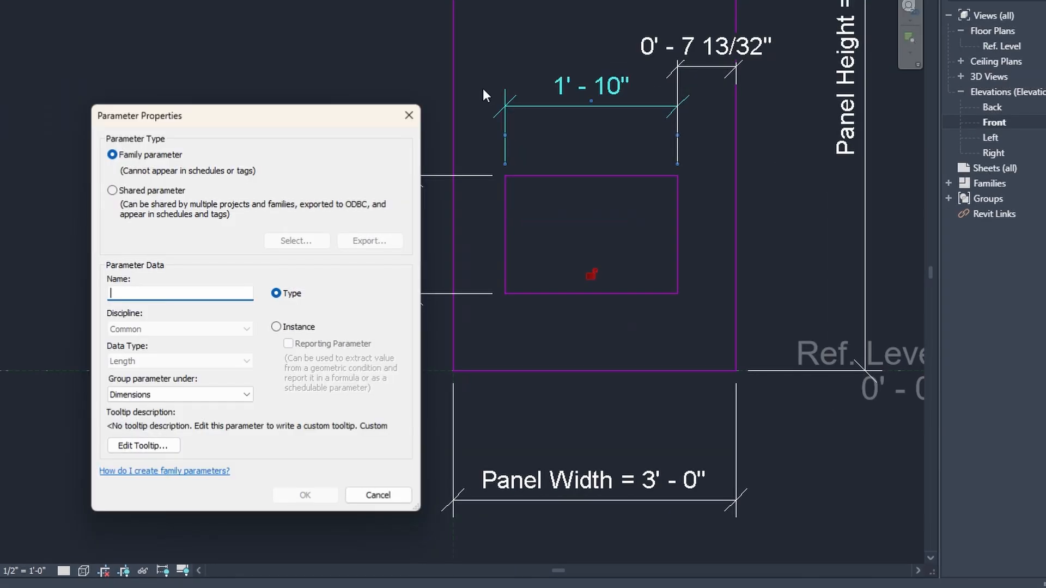
text(L Width)
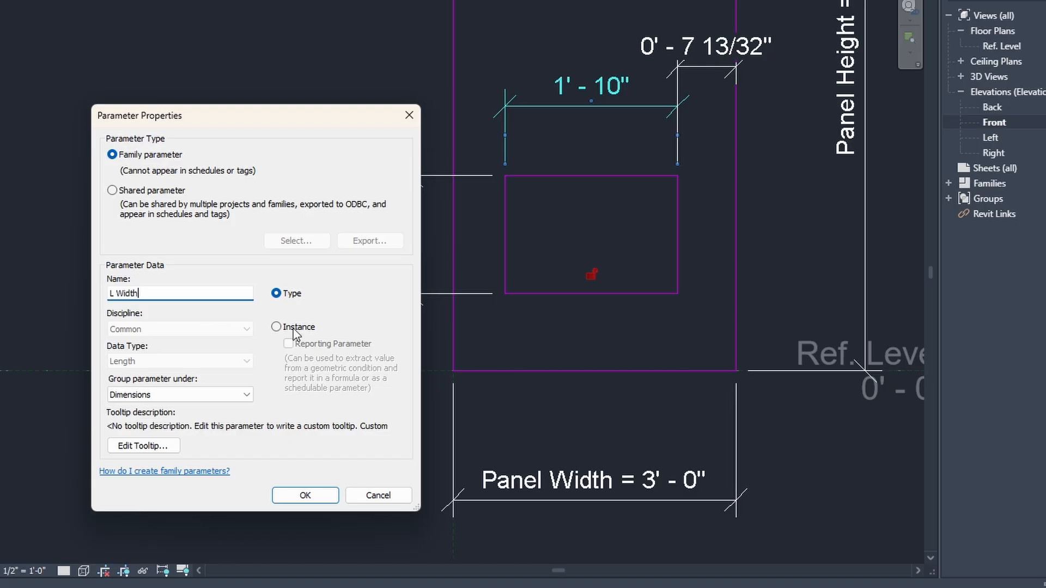
click(295, 329)
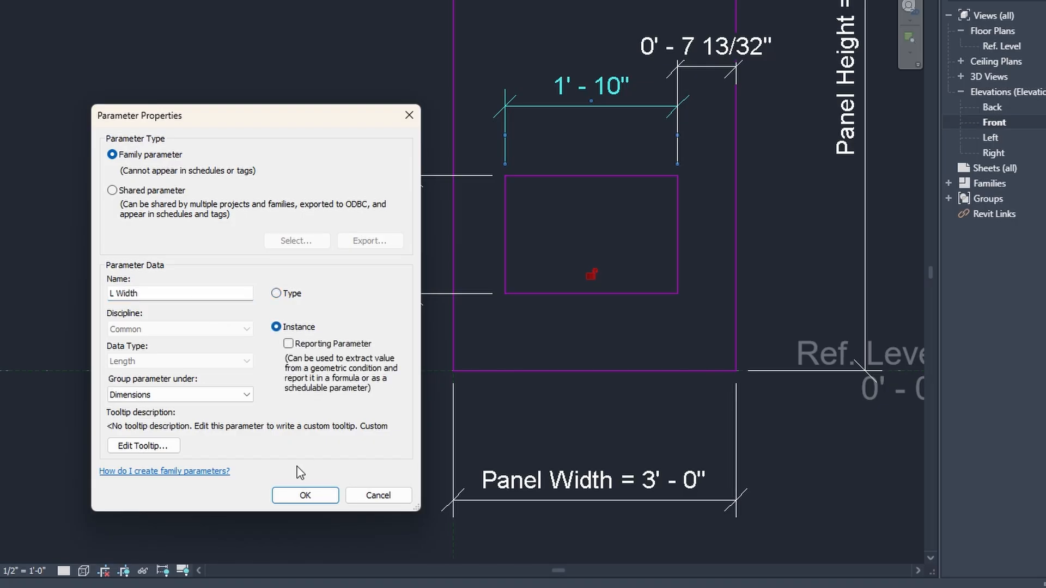
click(305, 495)
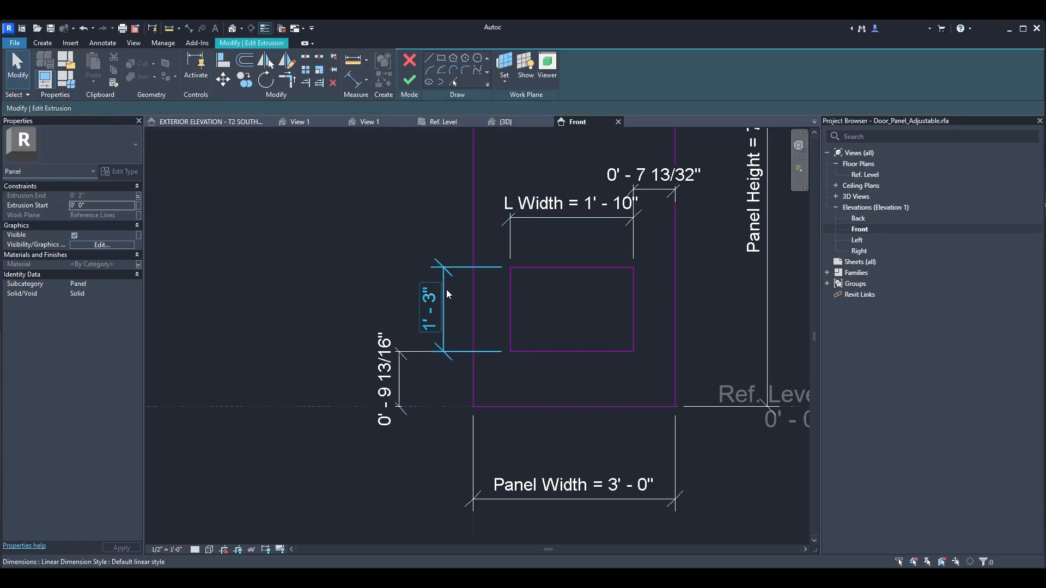
Label the inner rectangle's height dimension with a new instance parameter named L Height.
click(446, 289)
click(513, 68)
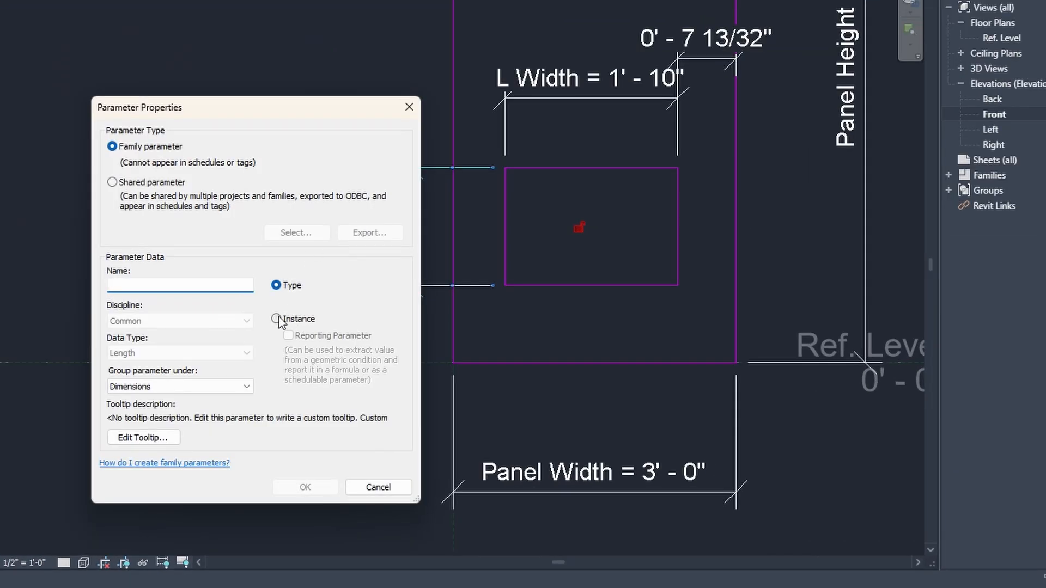
click(278, 320)
text(L Height)
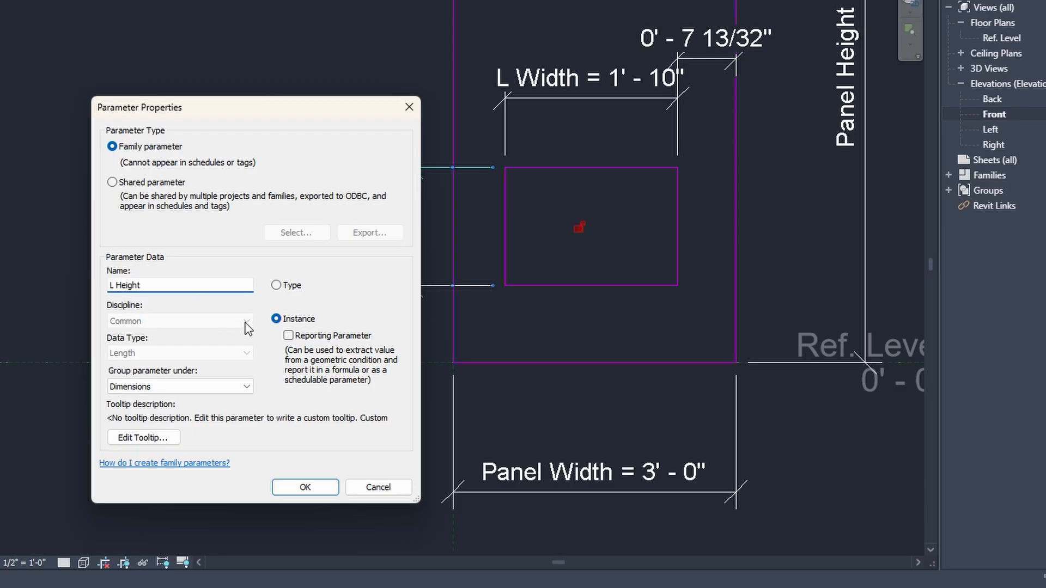
click(303, 493)
Label the inner rectangle's offset from the panel's lower edge with a new instance parameter named from bottom.
click(381, 265)
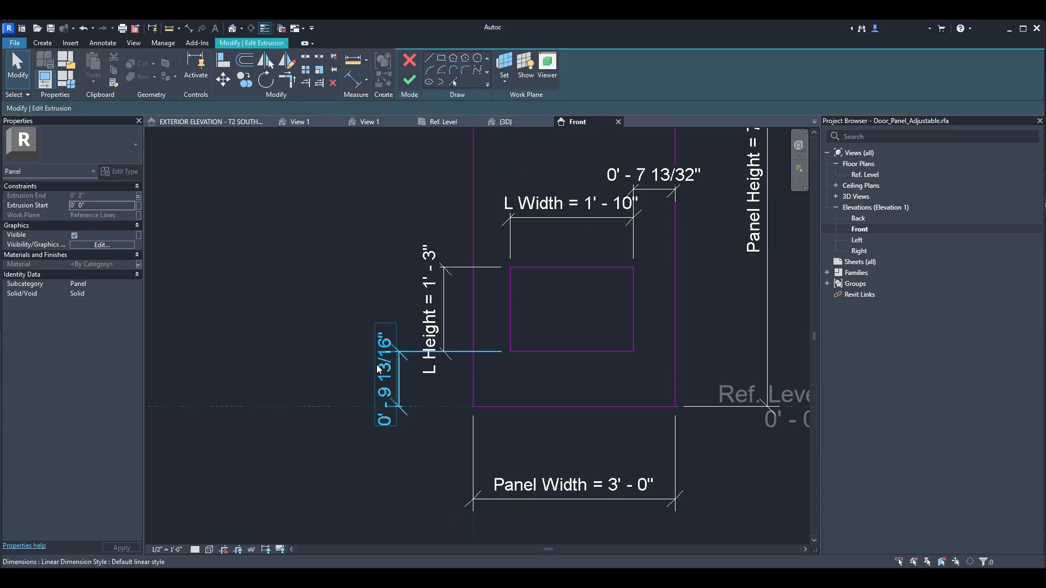
click(514, 68)
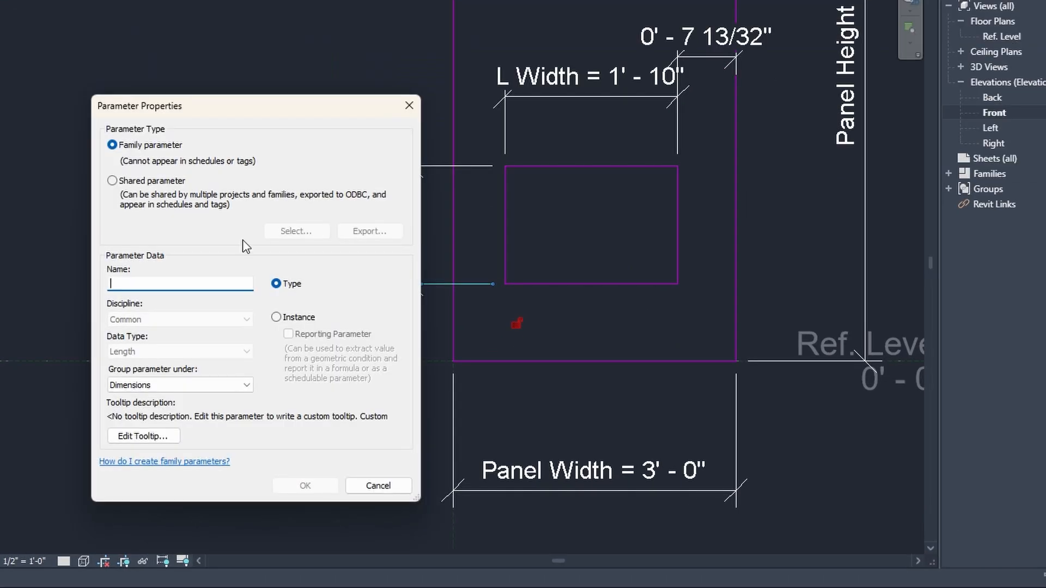
click(279, 320)
text(from bottom)
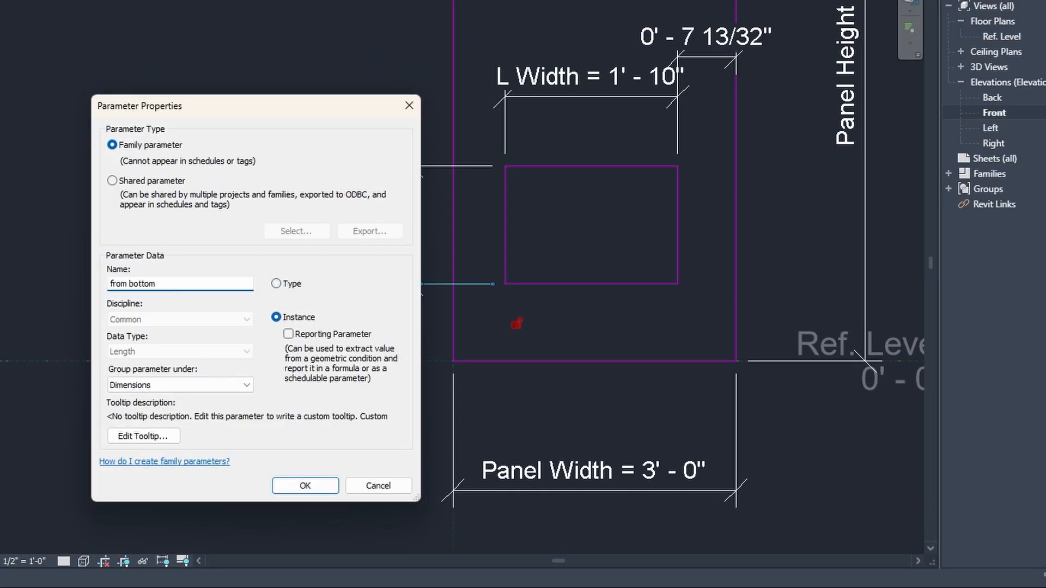
click(305, 485)
Label the inner rectangle's offset from the panel's right edge with a new instance parameter named from side.
click(372, 389)
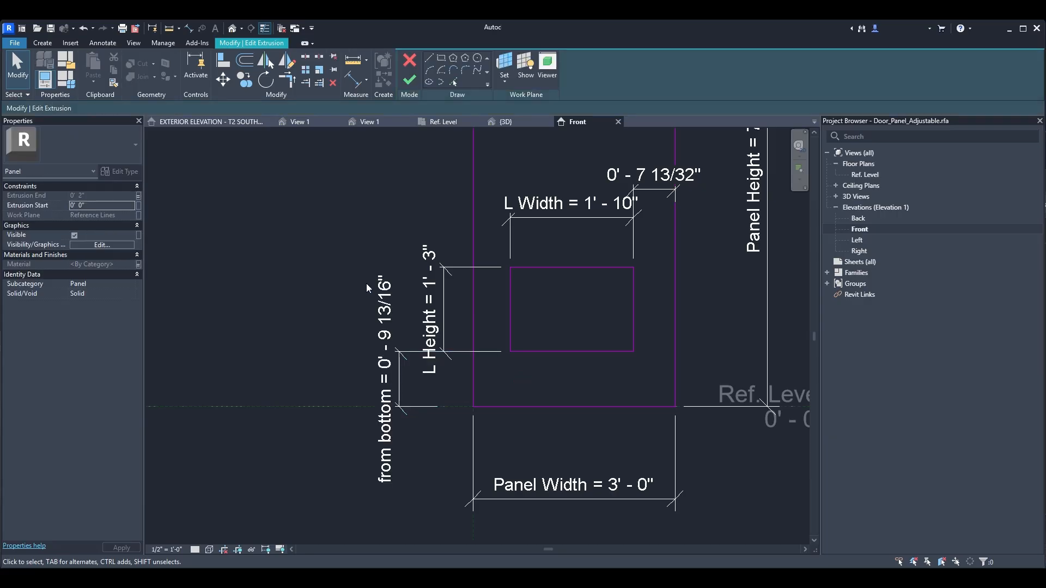
click(660, 188)
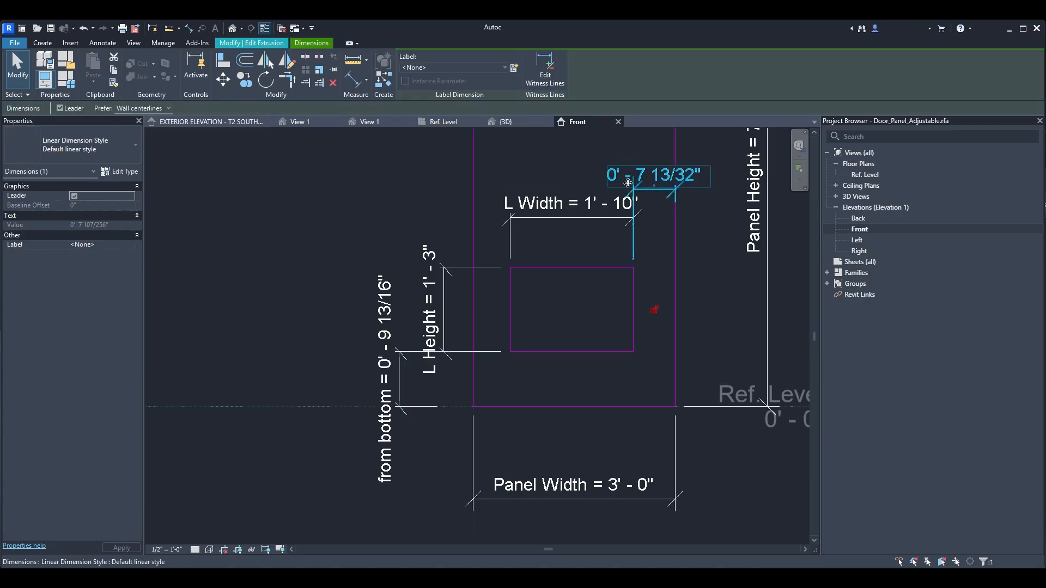
click(514, 68)
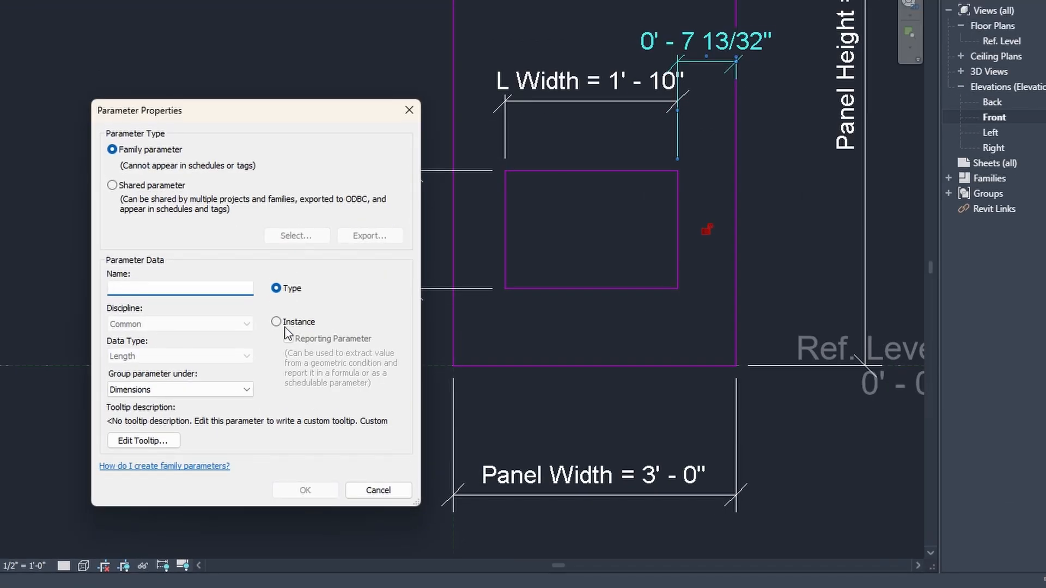
click(278, 322)
text(from side)
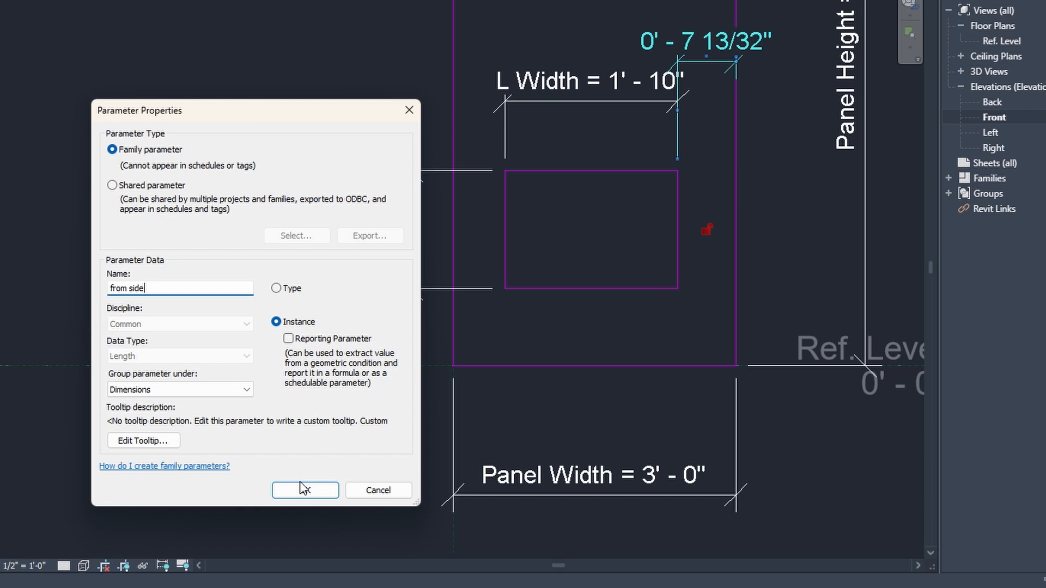
click(304, 490)
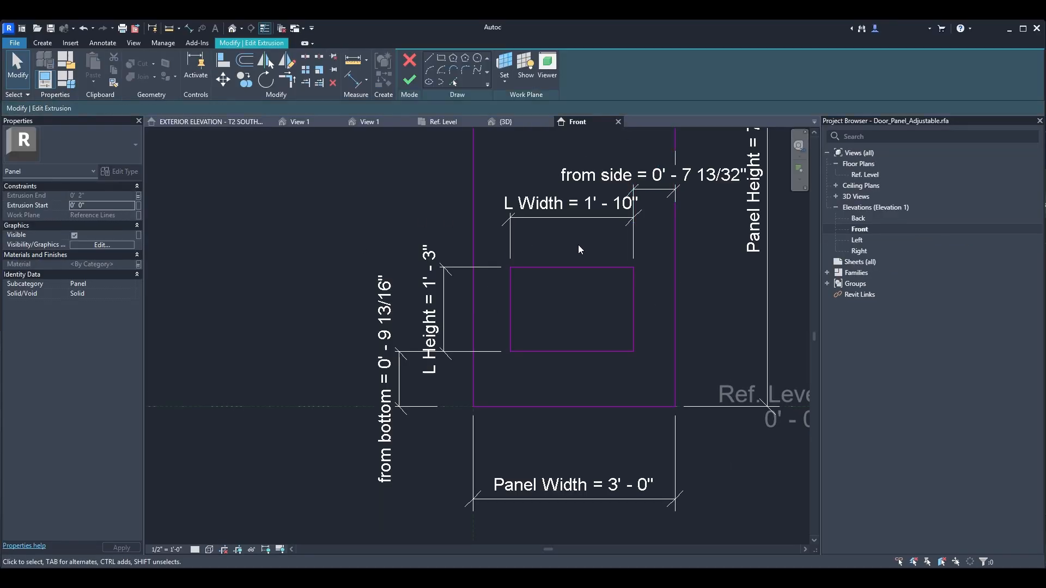
Give the from side parameter the formula (Panel Width/2)-(L Width/2) in the family types.
middle_drag(597, 258, 602, 292)
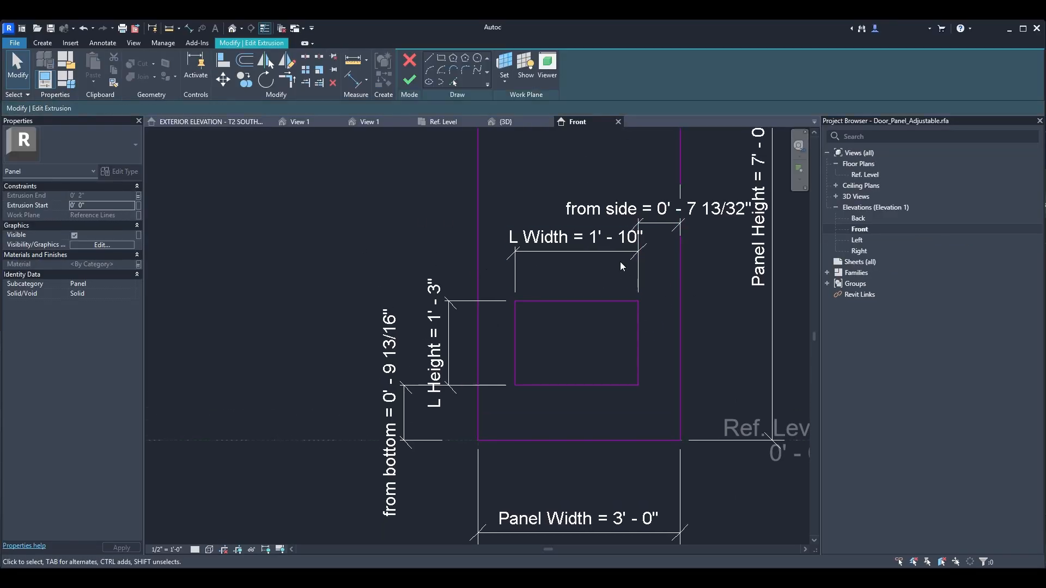
click(66, 79)
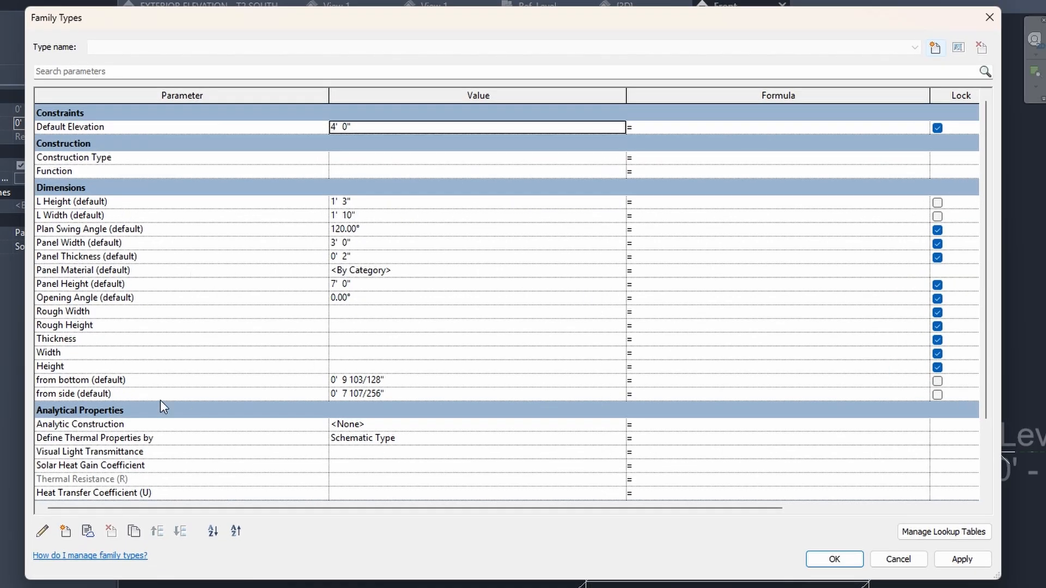
click(376, 394)
click(692, 394)
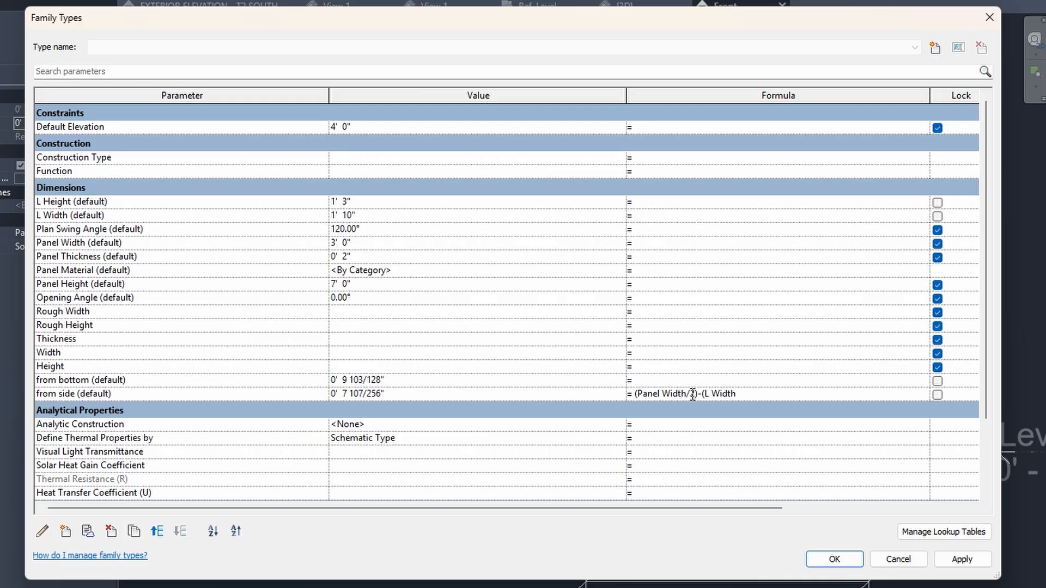
click(832, 560)
middle_drag(588, 340, 596, 352)
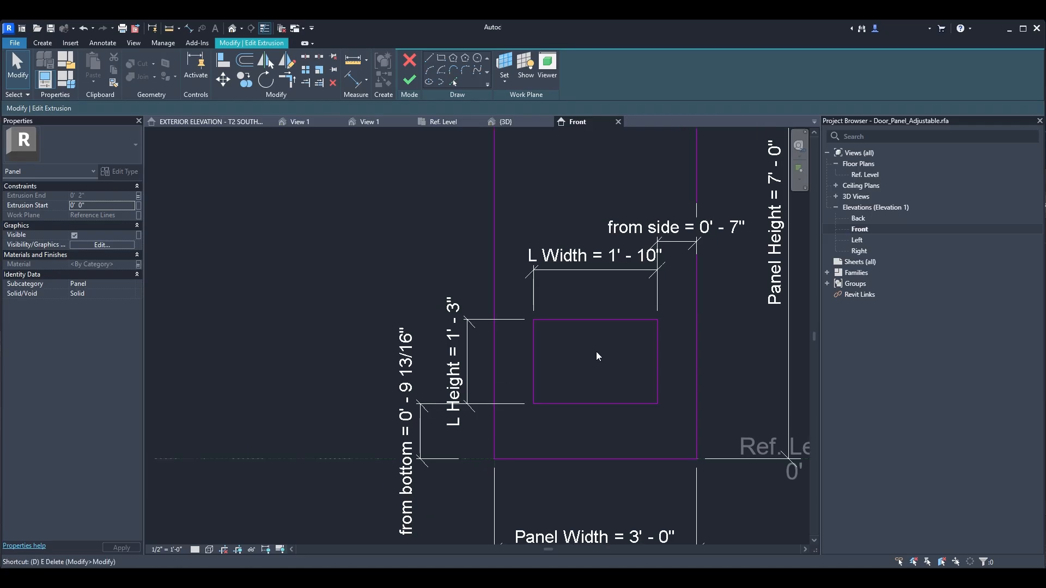
Measure the gap between the panel's left edge and the inner rectangle without keeping the dimension.
key(d)
key(i)
click(497, 343)
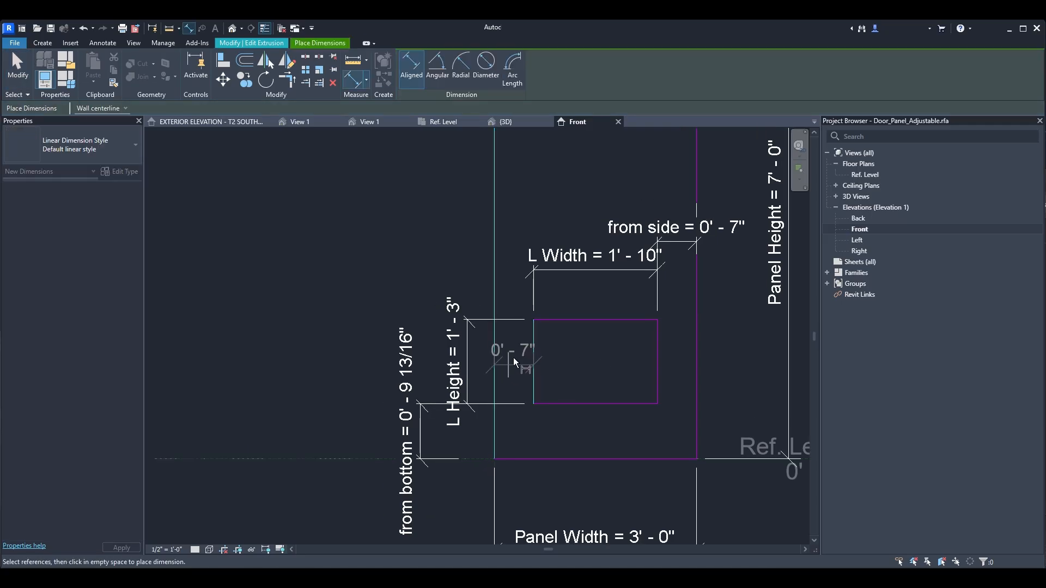
key(Escape)
key(Escape)
Set the inner rectangle's L Width to 1.2 feet.
click(625, 262)
click(615, 267)
text(1.2)
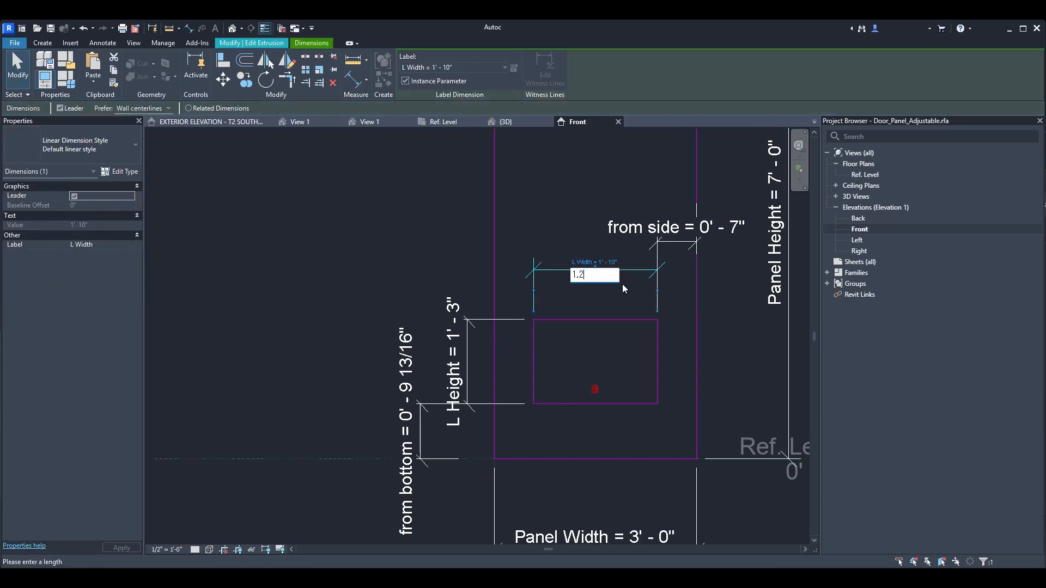
key(Return)
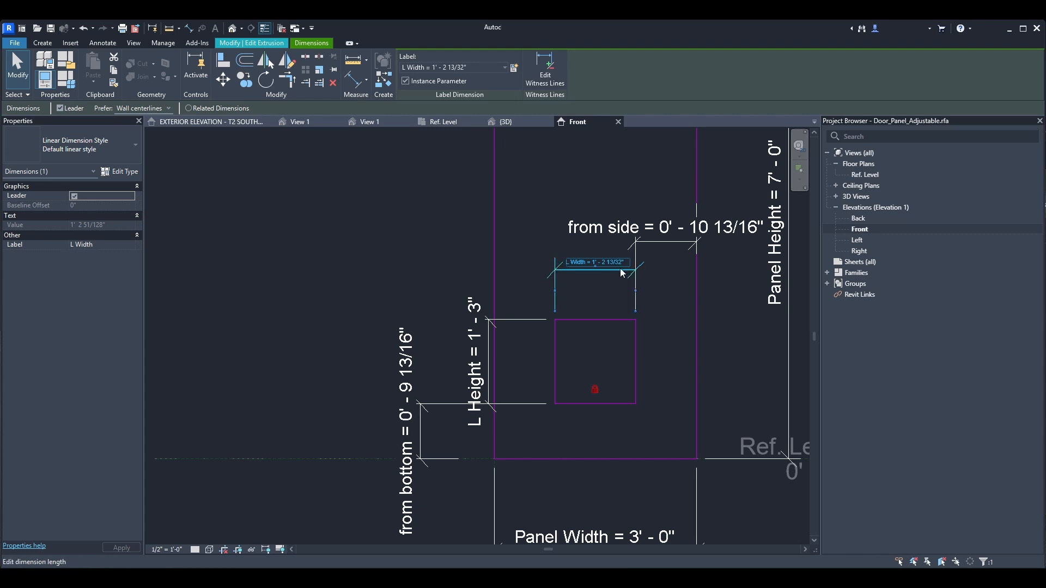
Set the inner rectangle's L Width to 1.6 feet.
click(595, 262)
text(1.6)
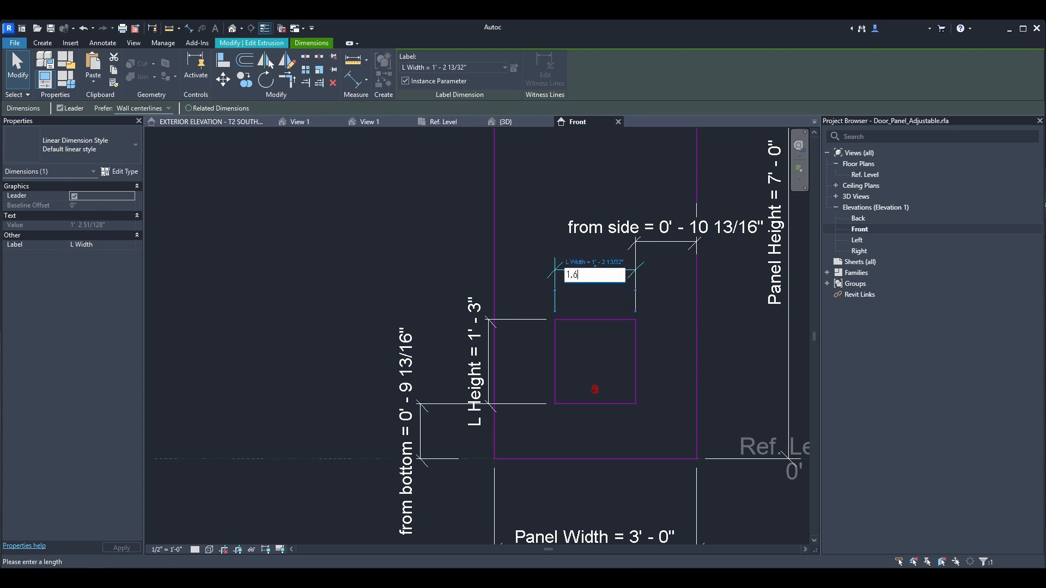
key(Return)
click(620, 364)
Set the Panel Width dimension to 3.2 feet.
click(597, 525)
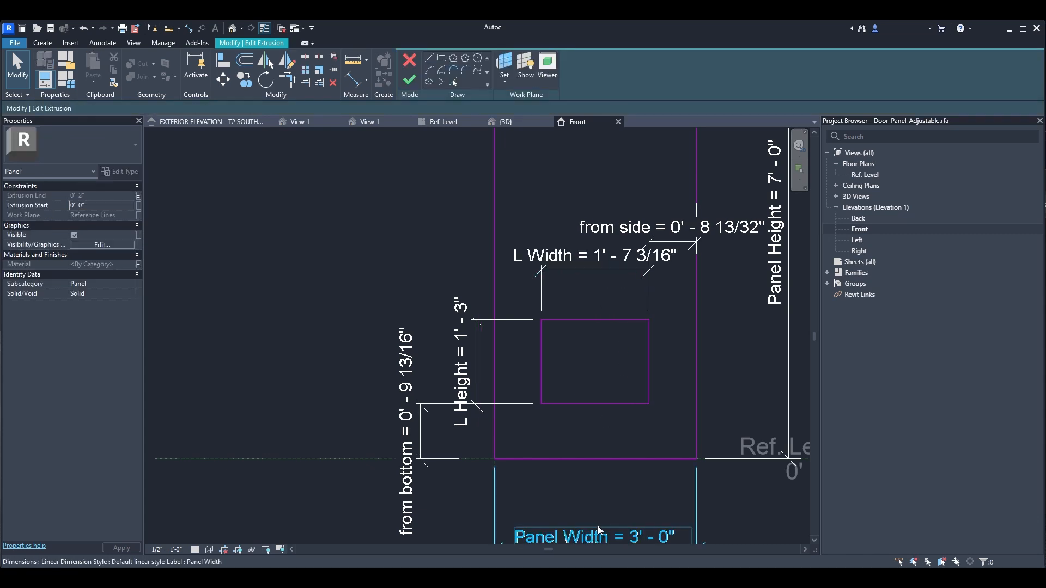
click(619, 489)
text(3.2)
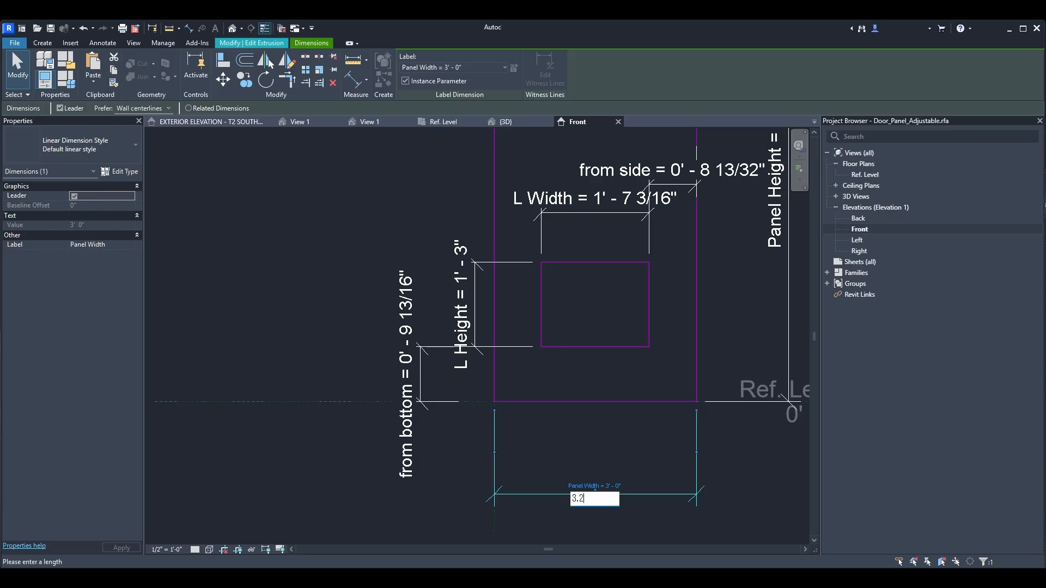
key(Return)
click(626, 447)
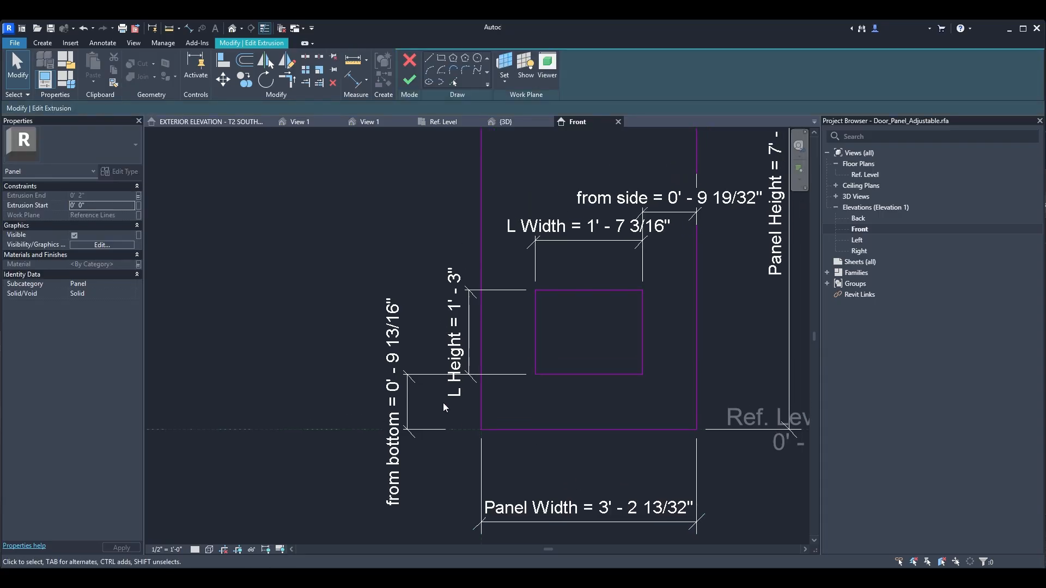
Open the Ref. Level floor plan and set the panel's Opening Angle to 30 degrees.
double_click(865, 174)
double_click(488, 373)
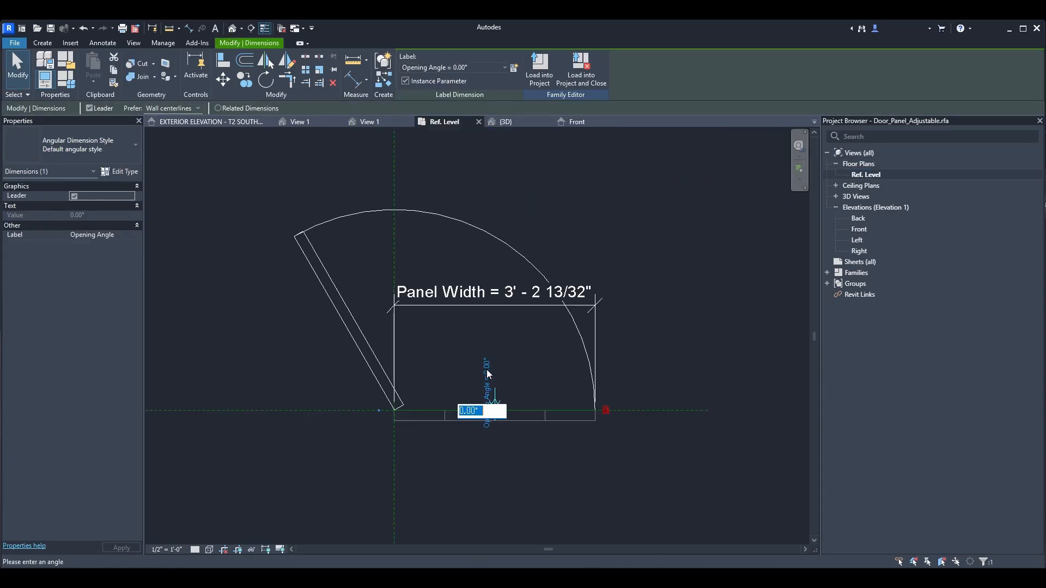
text(30)
key(Return)
Set the panel's Opening Angle to 45 degrees in the plan.
double_click(754, 338)
text(4)
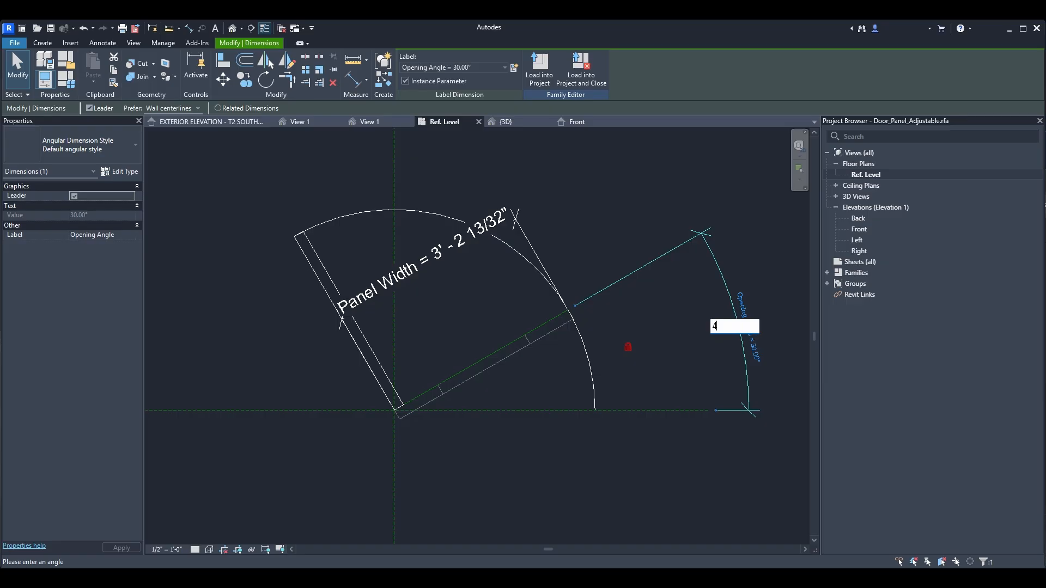
text(5)
key(Return)
key(Escape)
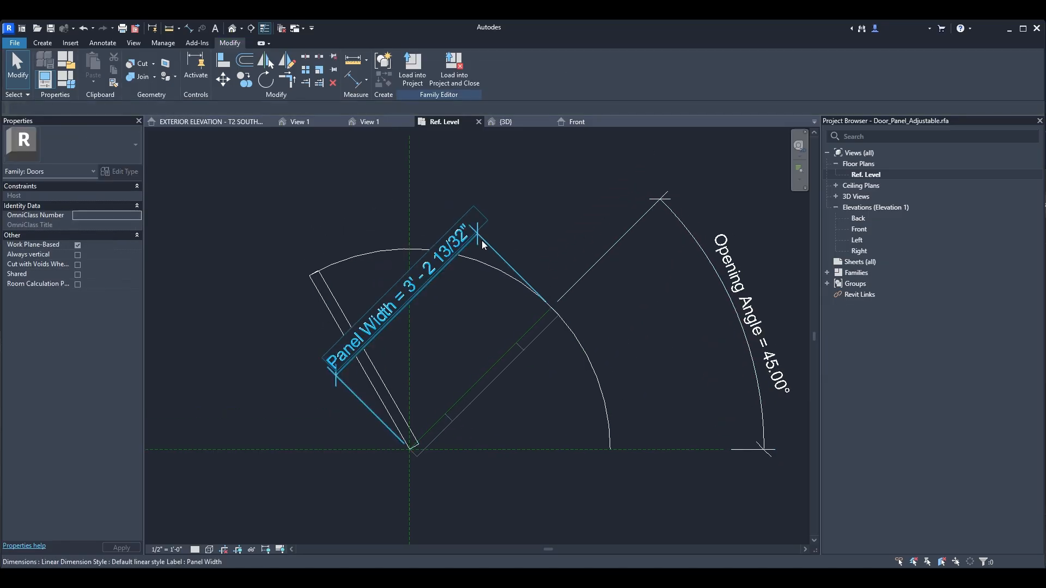
click(486, 238)
key(Escape)
Open the 3D view and examine the rectangular opening in the lower part of the panel.
scroll(310, 472, up, 2)
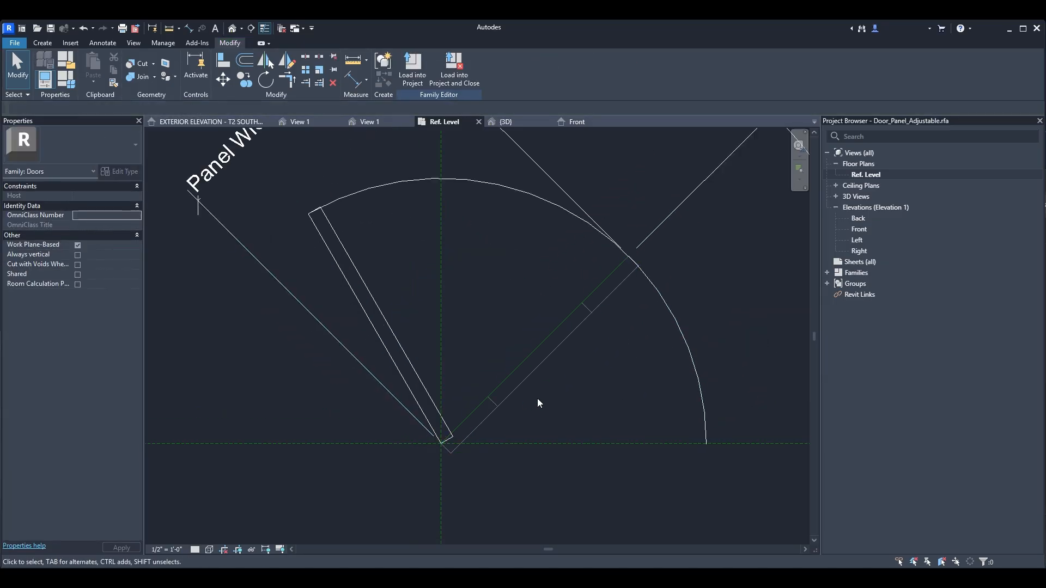
click(230, 28)
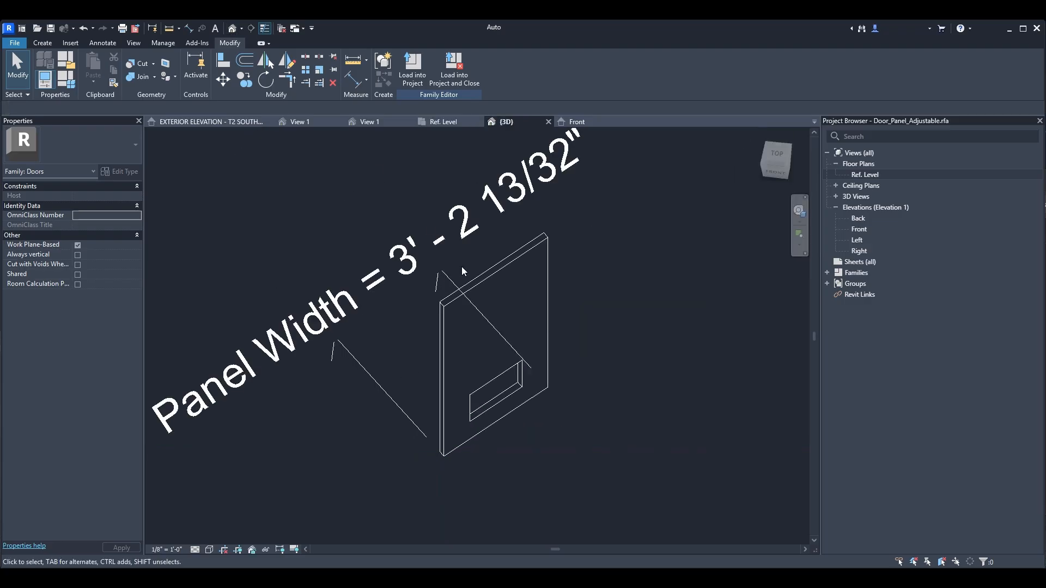
scroll(462, 266, up, 1)
shift+middle_drag(523, 376, 394, 355)
scroll(469, 378, up, 4)
middle_drag(471, 382, 566, 383)
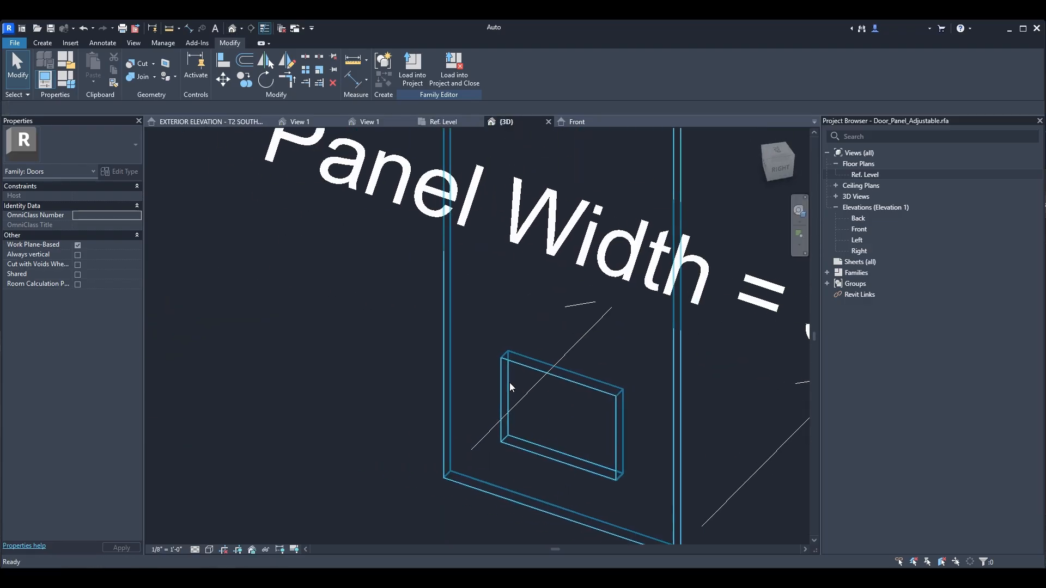
Create a new family from the Generic Model face based template.
click(15, 42)
mouse_move(74, 83)
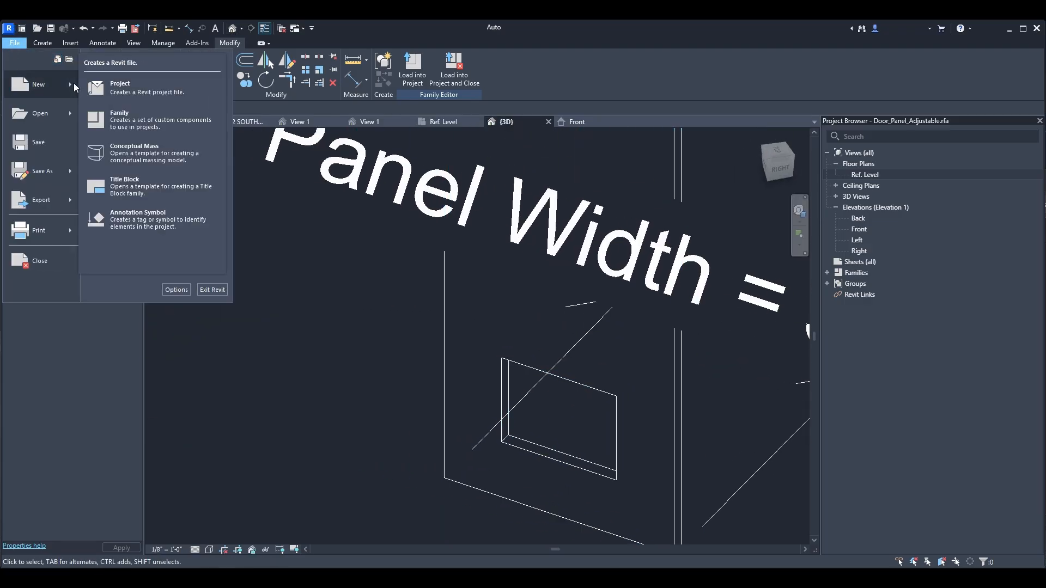
click(115, 128)
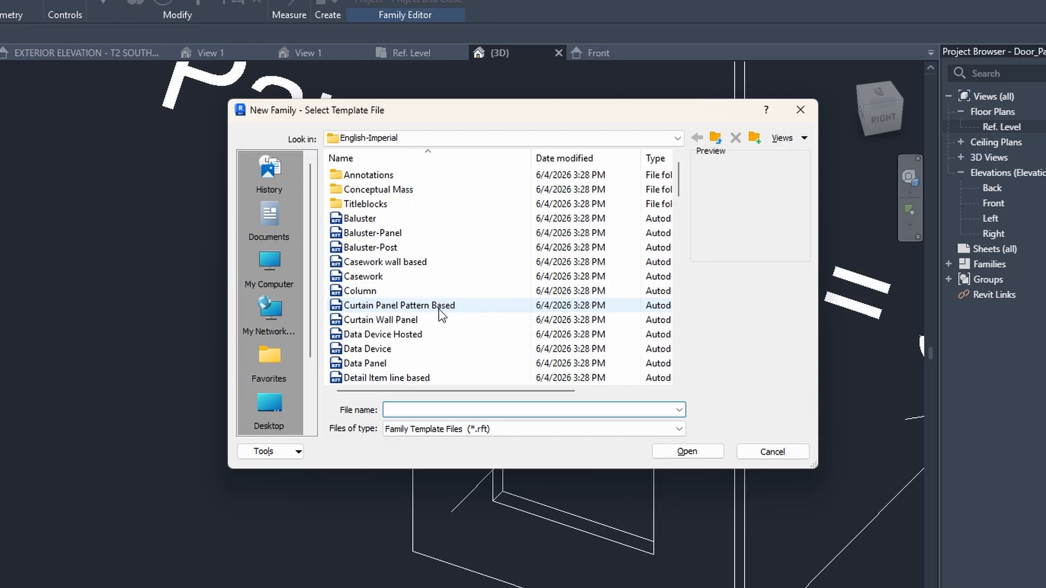
click(396, 286)
key(g)
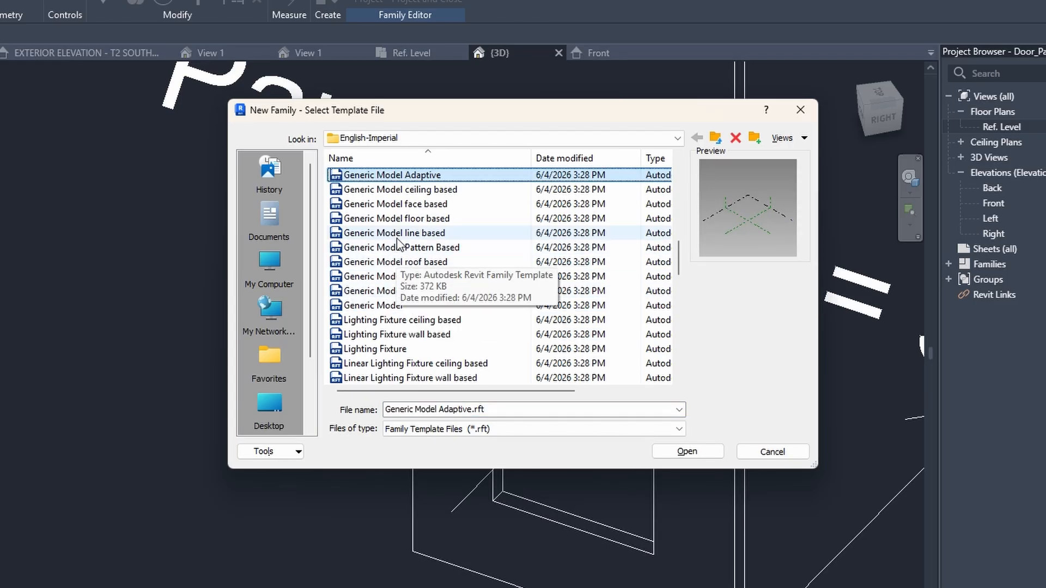
click(382, 204)
click(662, 451)
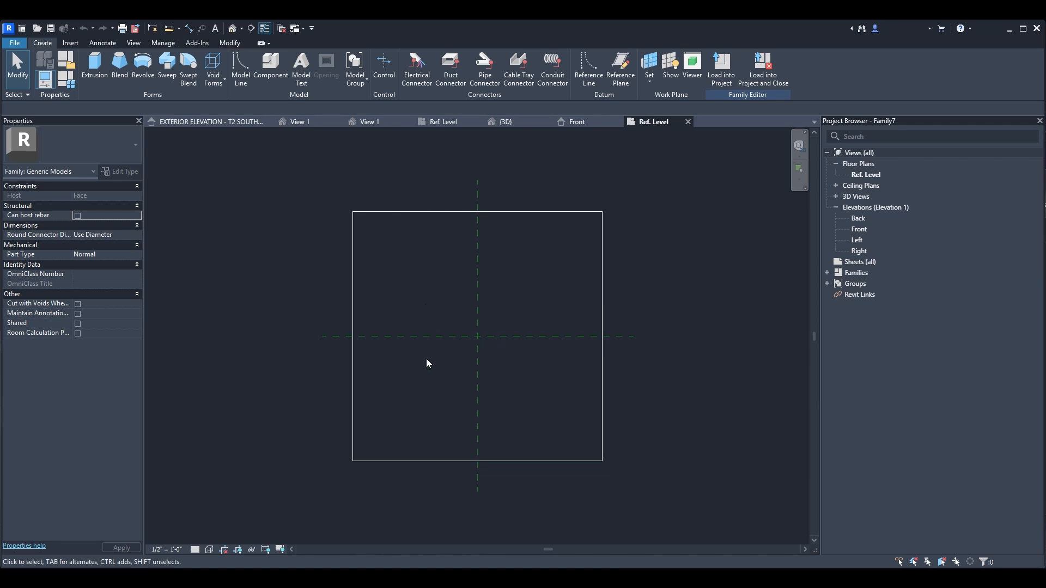
middle_drag(495, 364, 510, 376)
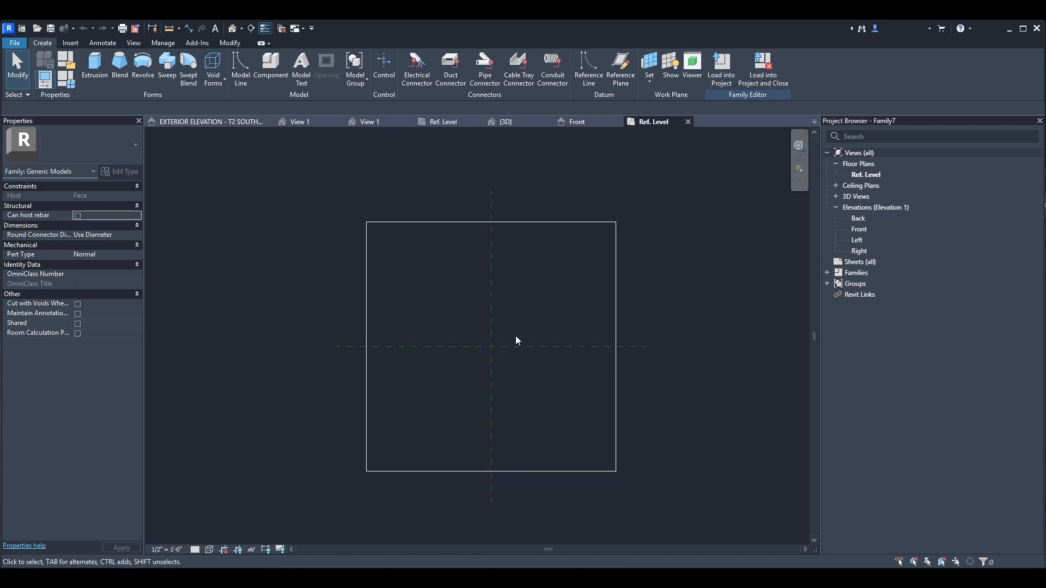
Create another new family from the Generic Model template.
click(11, 44)
mouse_move(33, 76)
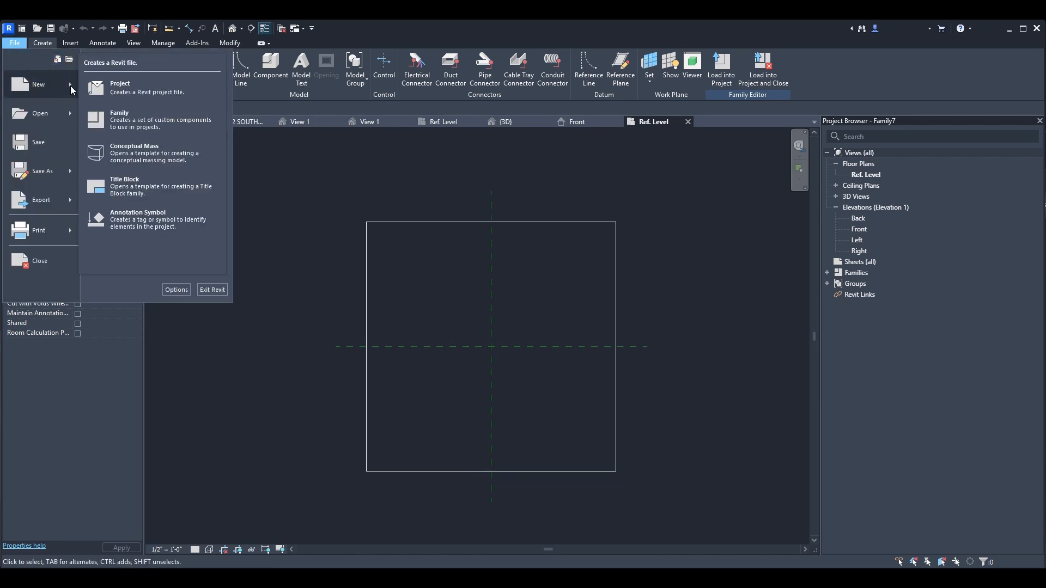
click(132, 134)
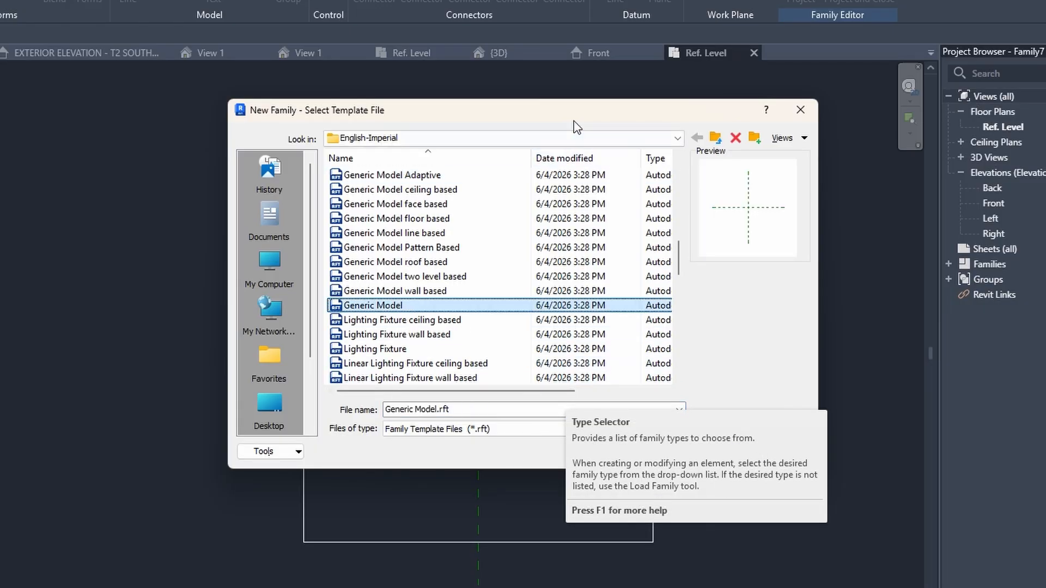
drag(573, 120, 443, 107)
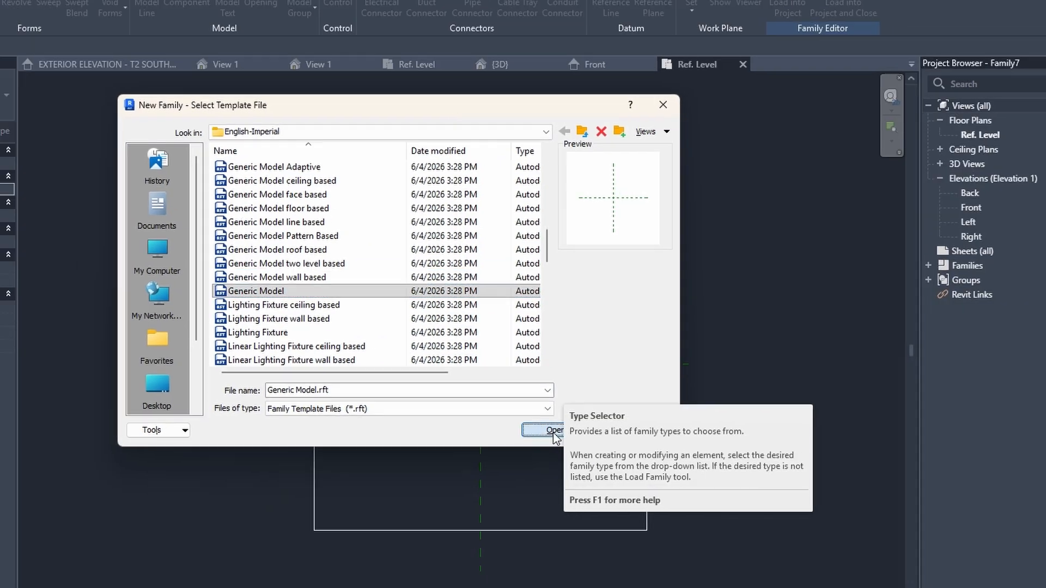
click(553, 436)
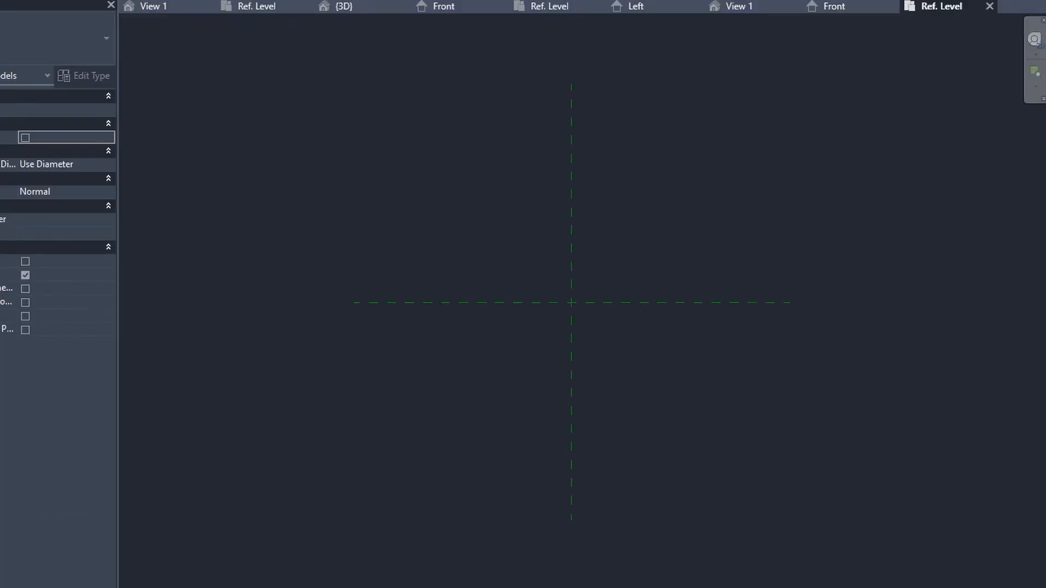
Draw four reference planes around the origin, one vertical on each side and one horizontal above and below the centre planes.
scroll(553, 294, up, 3)
click(544, 240)
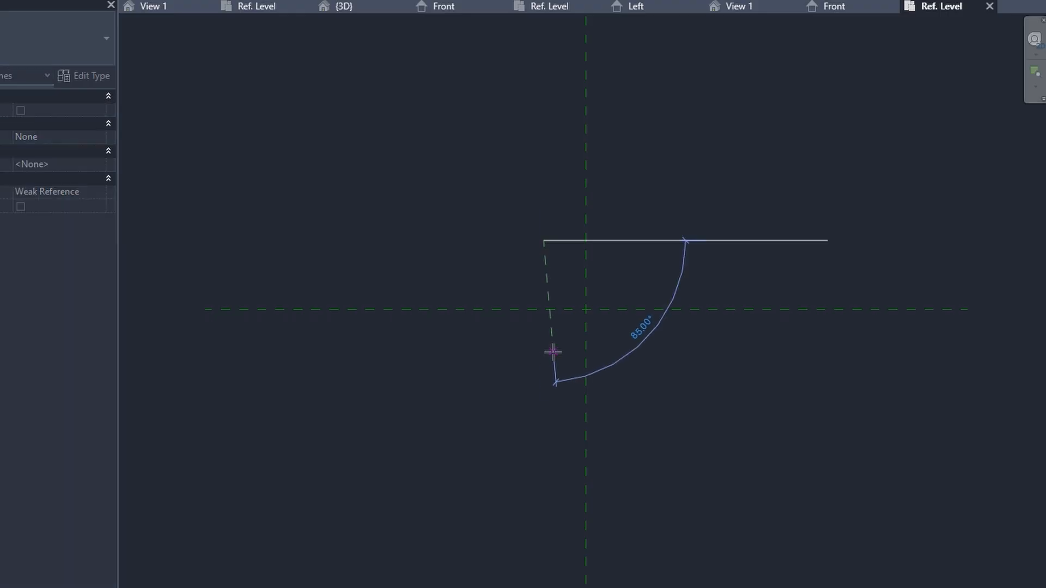
click(544, 365)
click(631, 240)
click(630, 374)
scroll(626, 353, up, 2)
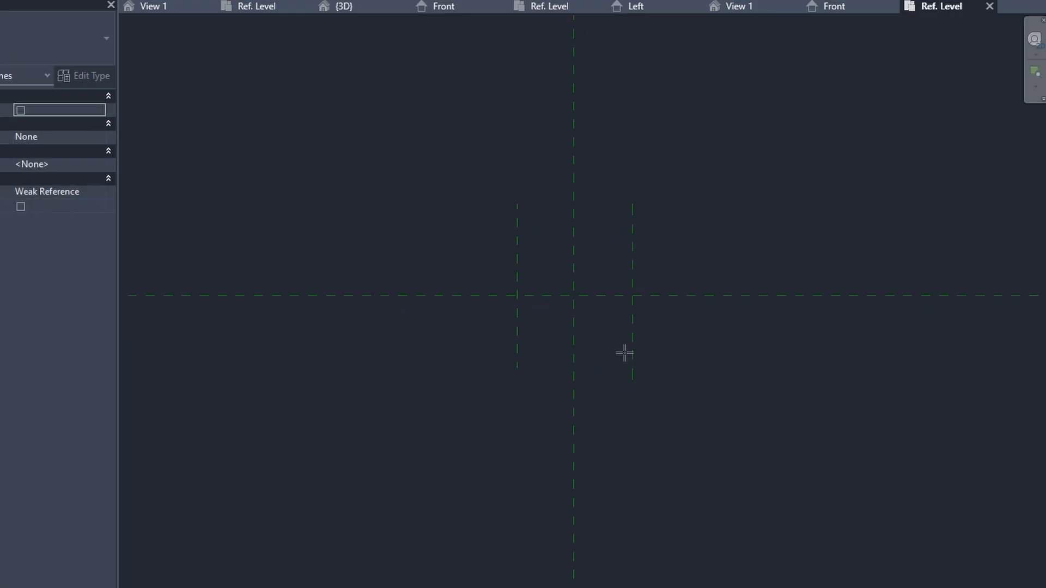
click(679, 237)
click(416, 237)
click(721, 367)
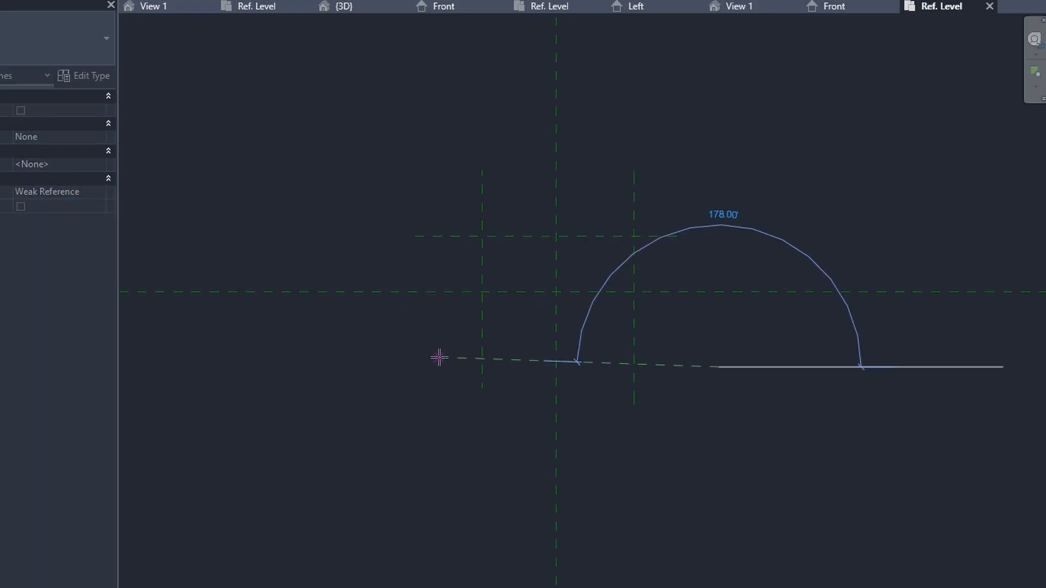
click(415, 368)
Dimension the two horizontal reference planes through the centre plane and make the spacing equal.
key(d)
key(i)
click(430, 367)
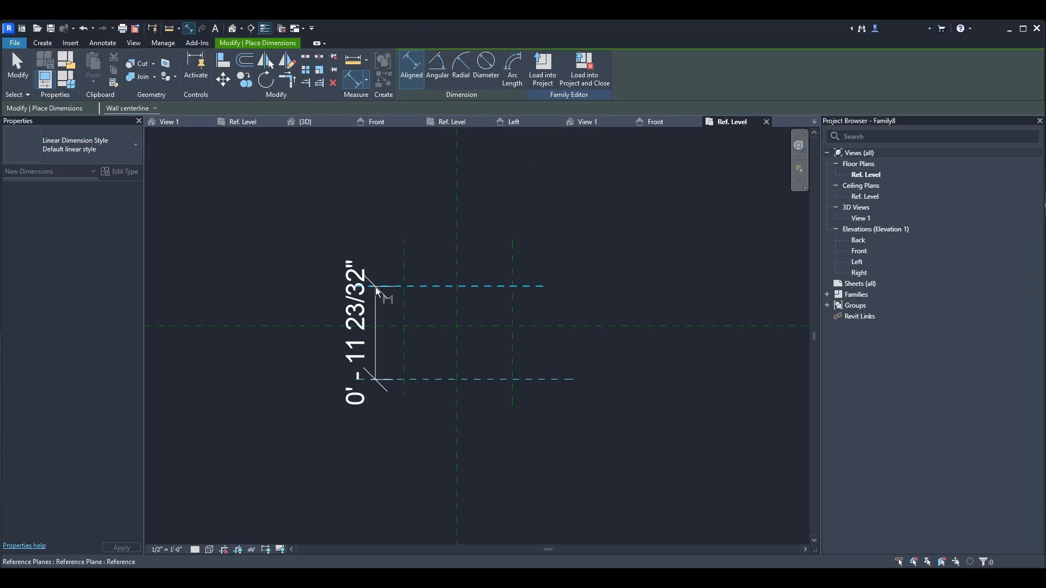
click(442, 237)
click(399, 292)
click(303, 273)
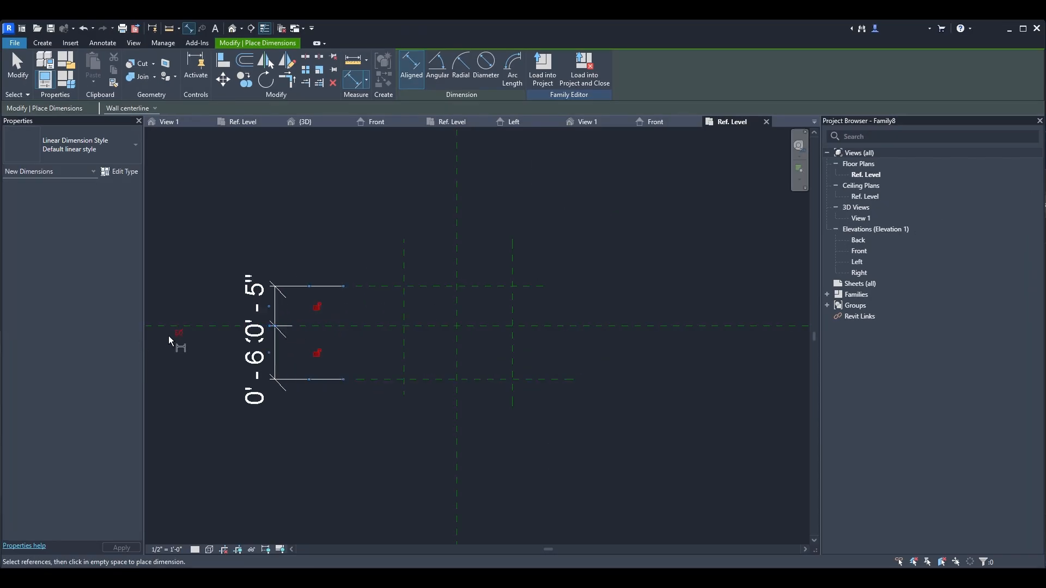
click(179, 333)
Dimension the two vertical reference planes through the centre plane and make the spacing equal.
click(404, 304)
click(457, 291)
click(512, 275)
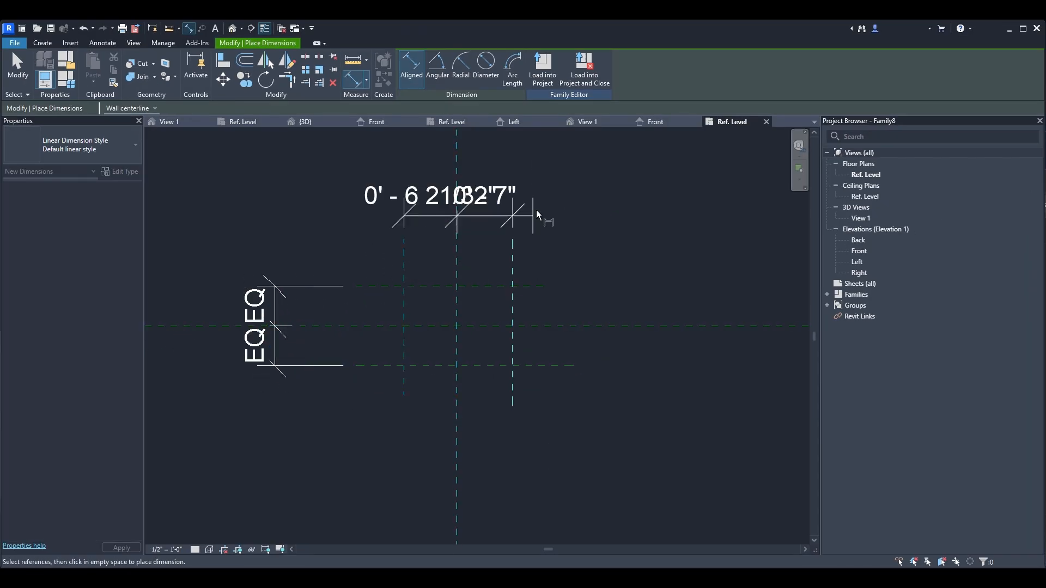
click(539, 205)
middle_drag(479, 215, 482, 290)
click(460, 183)
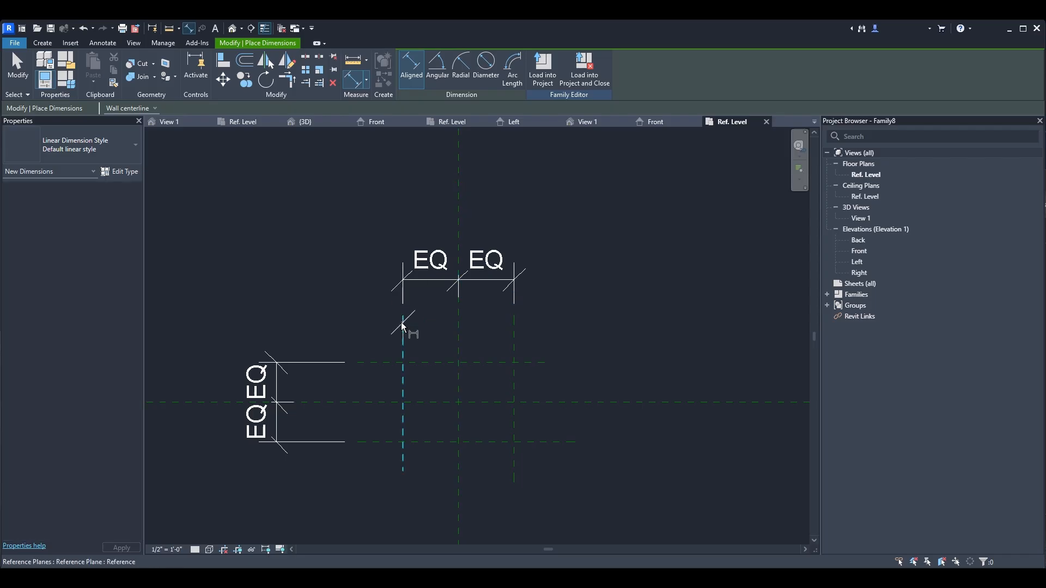
Add overall dimensions between the outer vertical planes and between the outer horizontal planes.
click(402, 324)
click(514, 338)
click(532, 227)
click(357, 445)
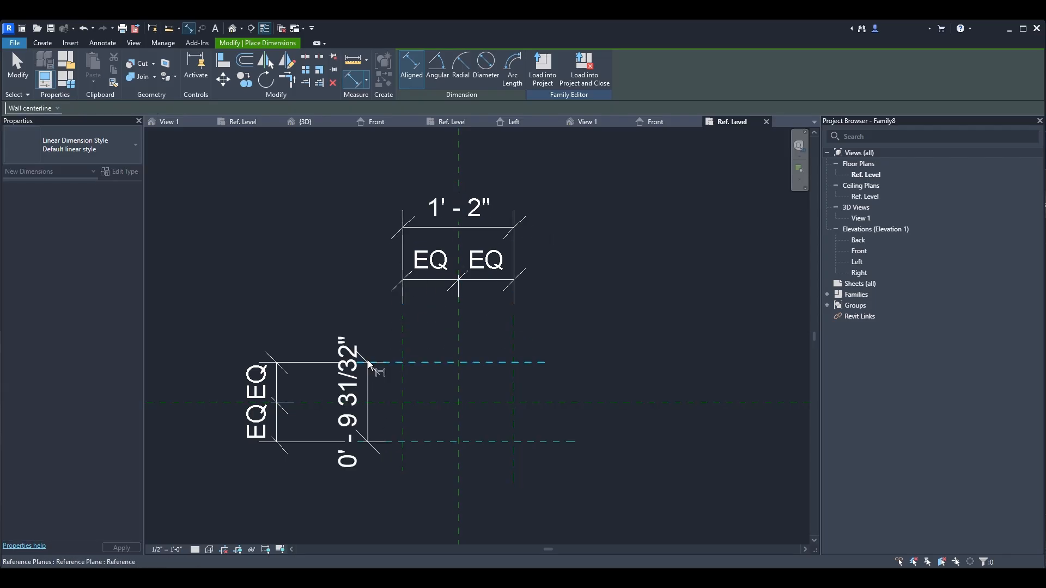
click(367, 360)
click(224, 445)
key(Escape)
key(Escape)
Set the plan's view scale to 3" = 1'-0".
click(167, 549)
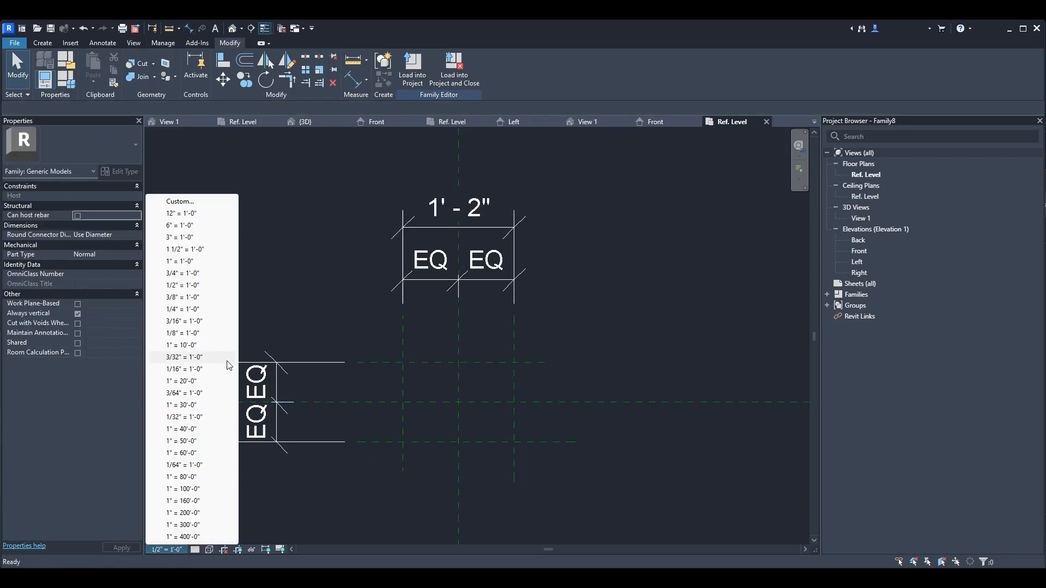
click(179, 225)
click(167, 549)
click(183, 237)
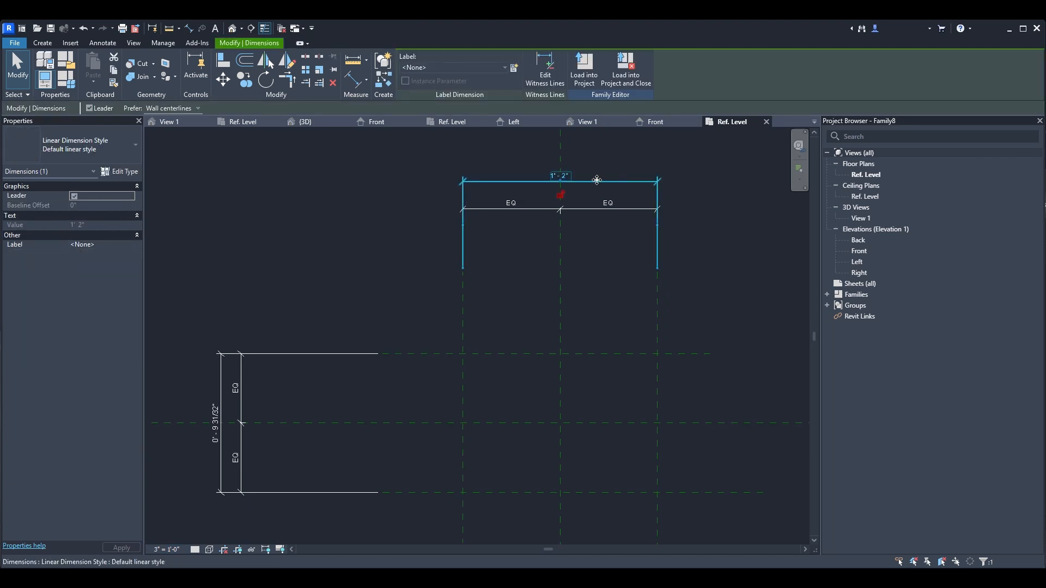
Label the overall horizontal dimension with a new instance family parameter named LB width.
click(514, 68)
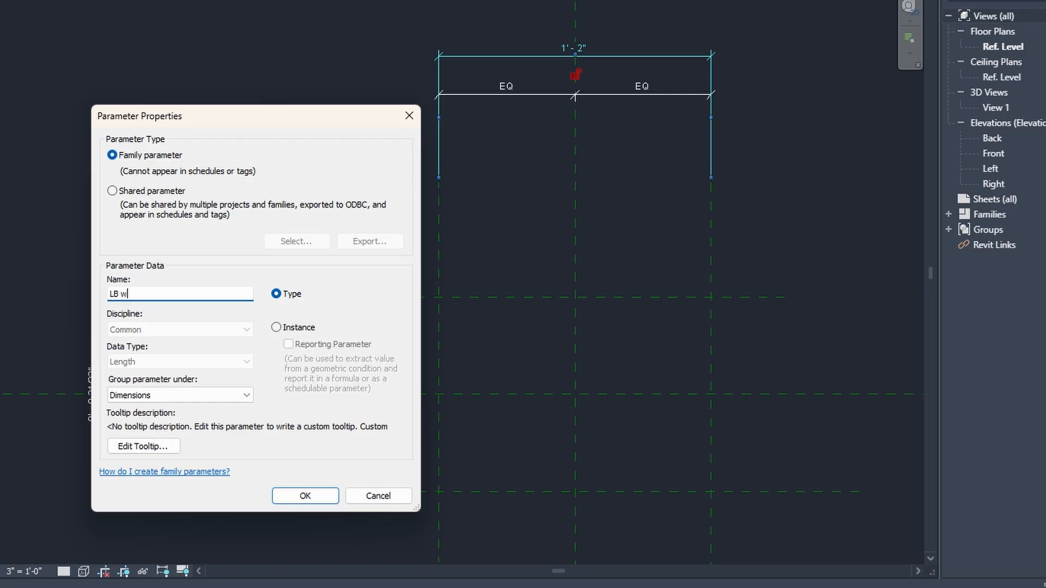
click(302, 329)
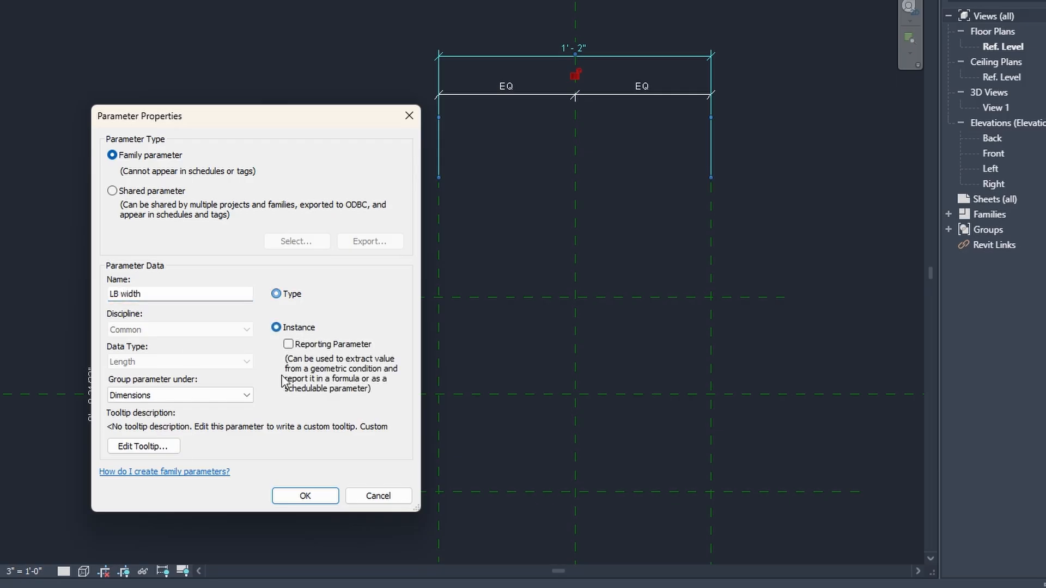
click(305, 496)
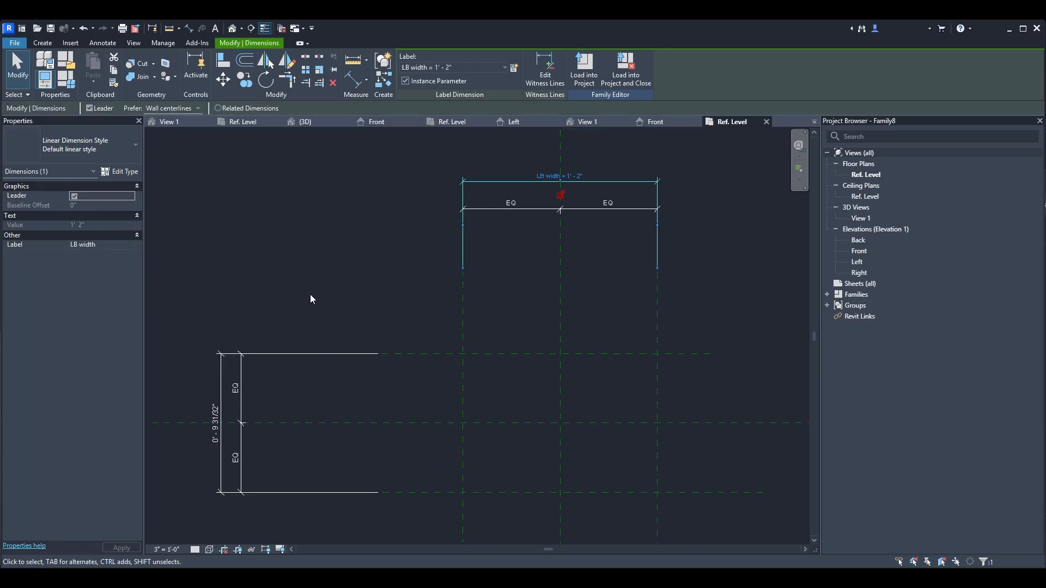
click(311, 297)
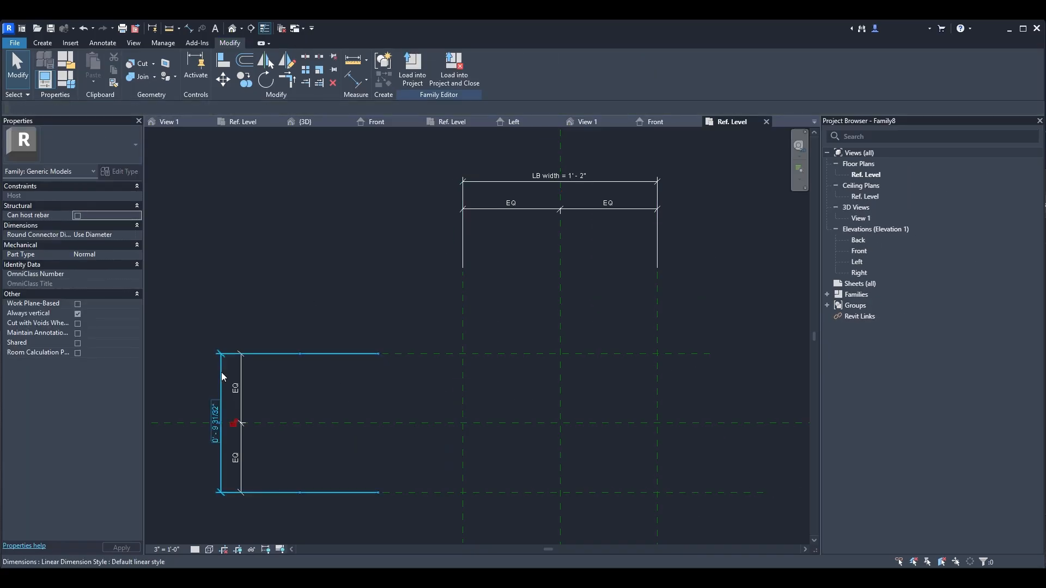
Label the overall vertical dimension with a new instance family parameter named LB height.
click(221, 371)
click(514, 69)
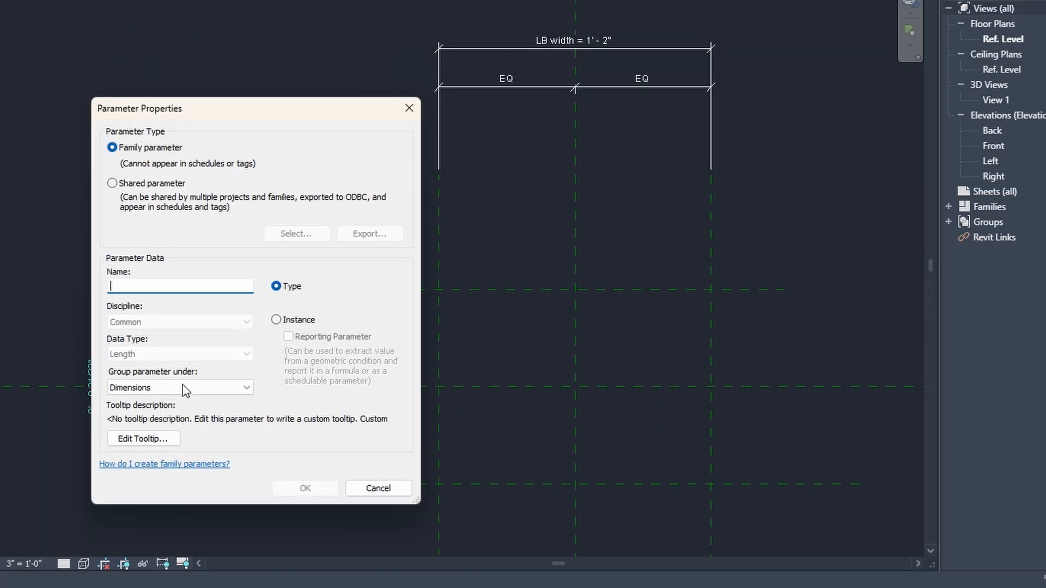
text(L)
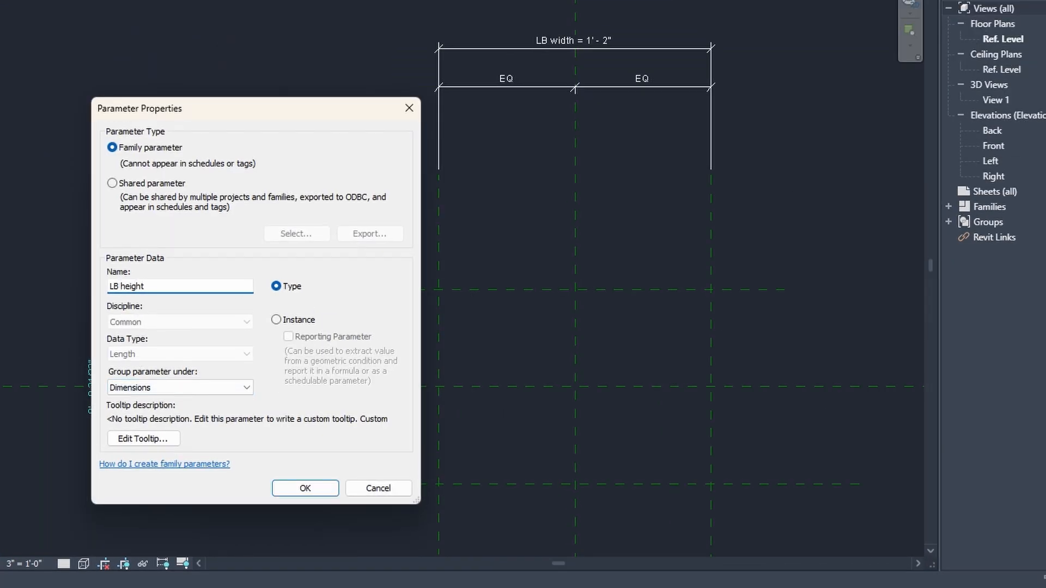
text(B height)
click(276, 319)
click(305, 488)
Set both the LB height and LB width dimensions to 2".
click(91, 362)
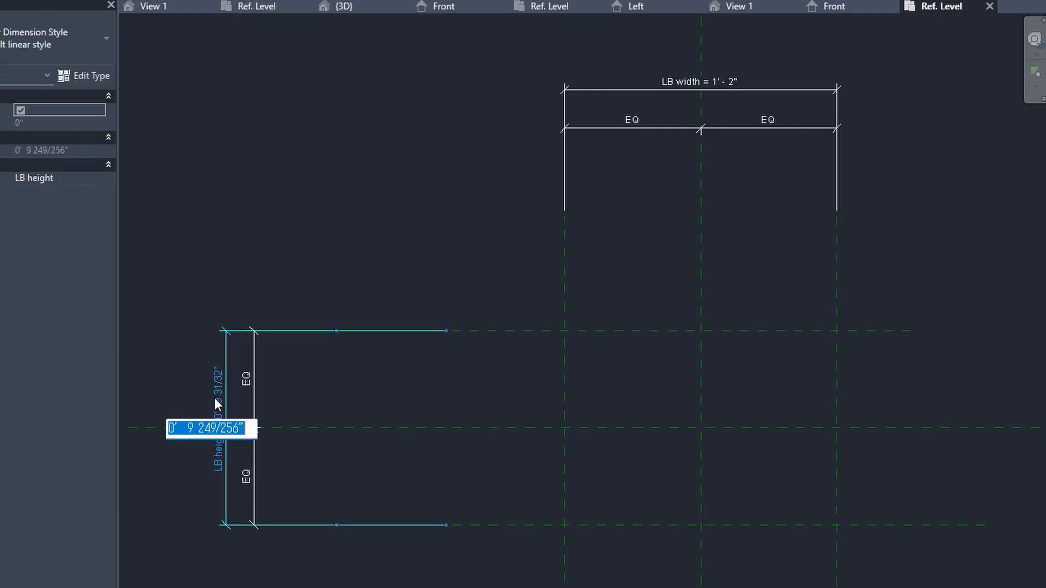
text(2")
key(Return)
click(750, 90)
click(699, 81)
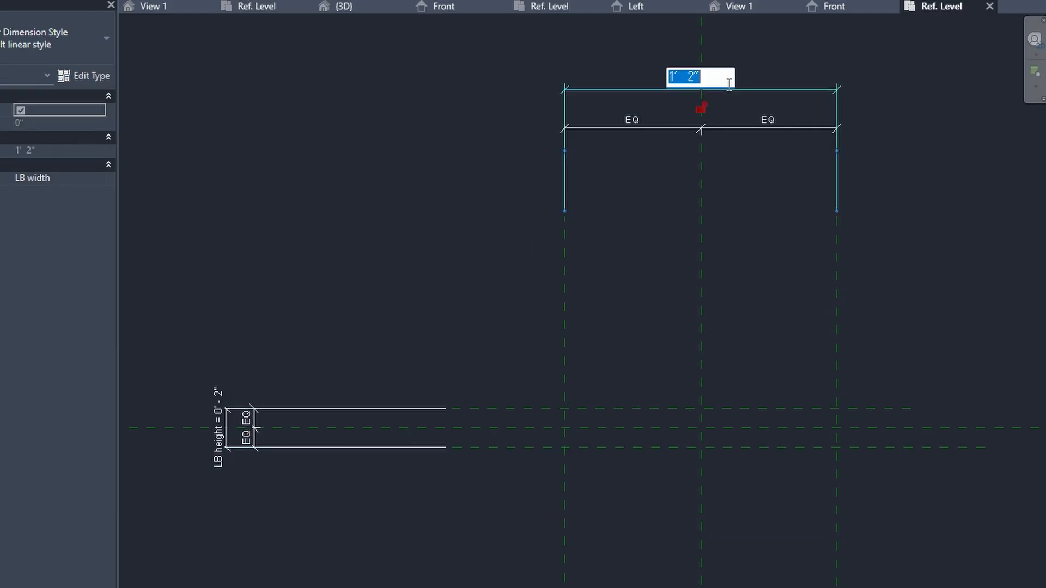
text(2")
key(Return)
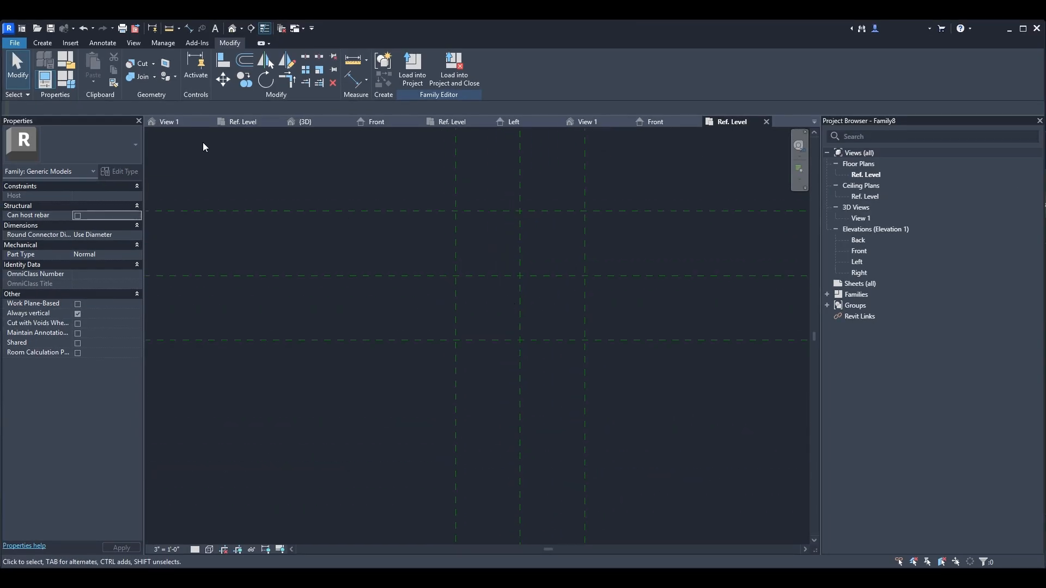
Start an extrusion and sketch a rectangle on the four outer reference planes, locking its sides to them.
click(42, 41)
click(93, 63)
click(442, 57)
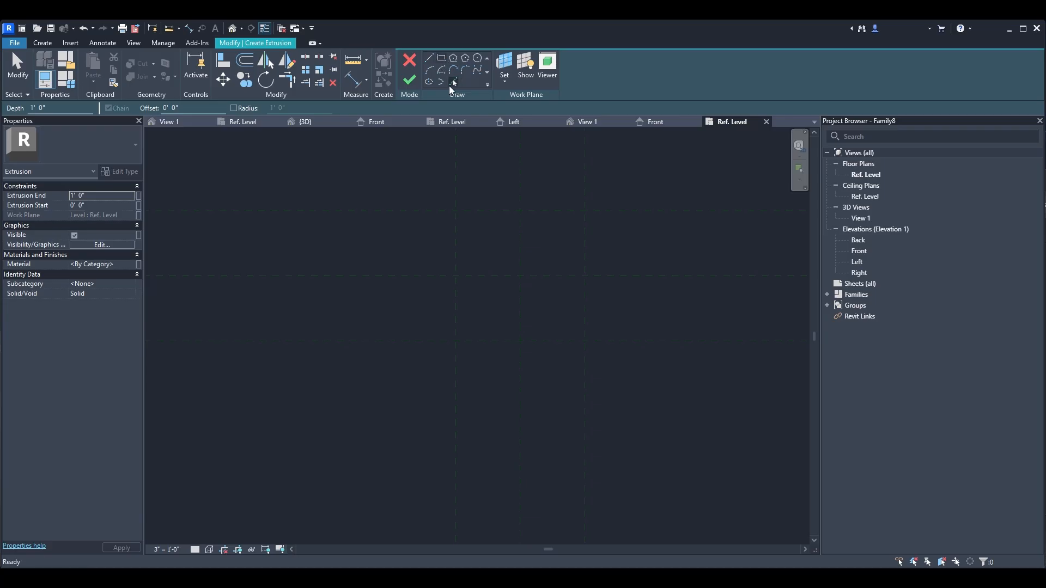
click(455, 211)
click(585, 341)
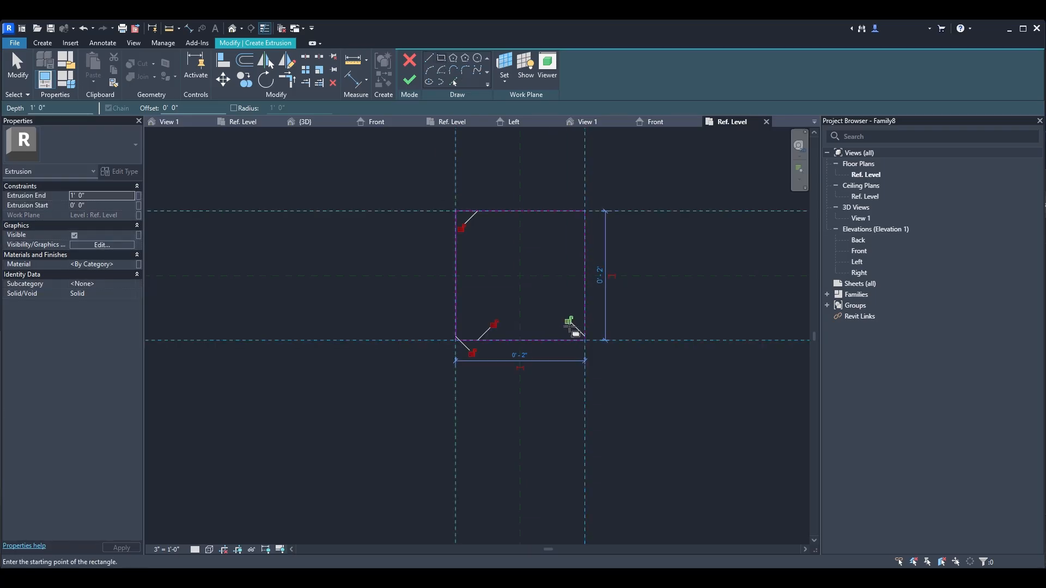
click(463, 227)
click(472, 354)
key(Escape)
key(Escape)
Offset copies of the rectangle's left and right edges inward by 1/16".
scroll(548, 247, up, 2)
middle_drag(547, 247, 548, 291)
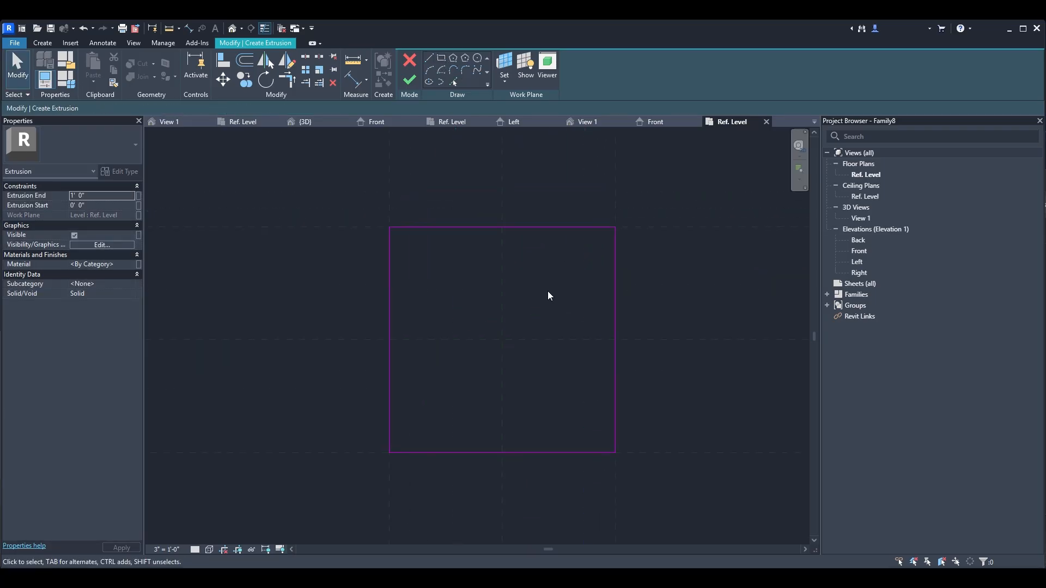
click(244, 61)
click(610, 267)
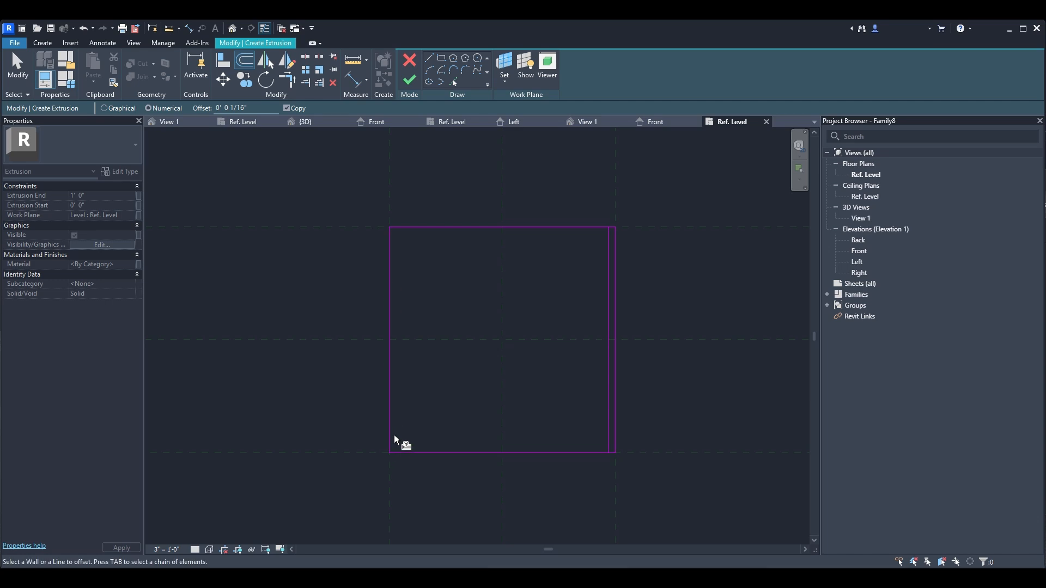
click(393, 435)
Trim the left inner line and the rectangle's bottom edge to a corner, keeping only the short bottom piece.
middle_drag(401, 443, 411, 427)
scroll(408, 435, up, 3)
key(t)
key(r)
click(415, 419)
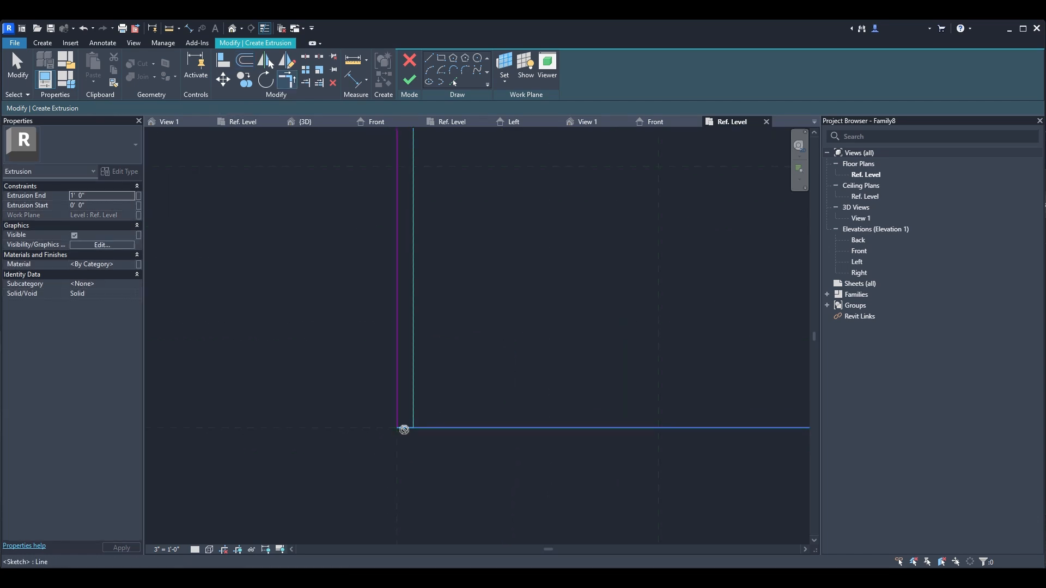
click(403, 427)
click(865, 559)
Trim the right inner line and the rectangle's top edge to a corner, keeping only the short top piece.
scroll(754, 518, down, 2)
middle_drag(795, 218, 583, 272)
scroll(653, 239, up, 3)
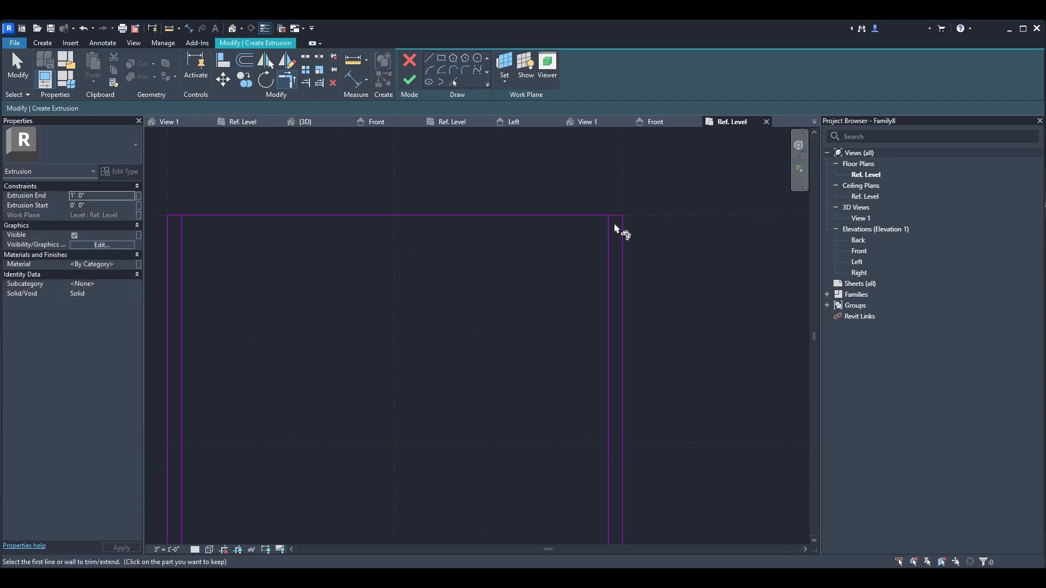
click(609, 231)
click(616, 215)
Dimension the thickness of the right vertical strip from the outer reference plane to the inner sketch line.
scroll(627, 316, down, 3)
scroll(504, 439, down, 2)
middle_drag(493, 440, 555, 304)
scroll(555, 300, down, 1)
scroll(617, 201, up, 2)
key(a)
key(l)
key(d)
key(i)
click(638, 223)
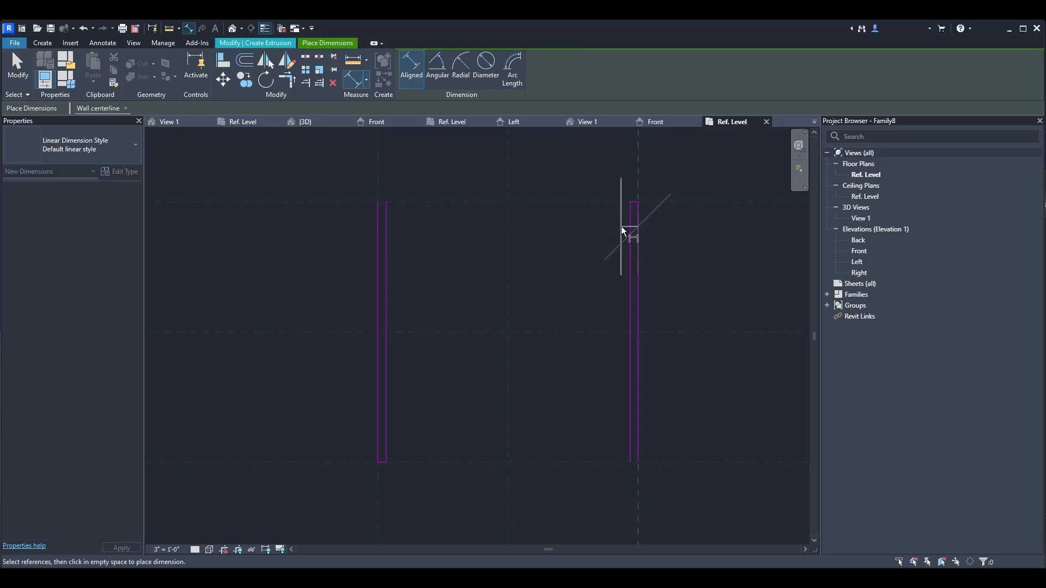
click(629, 227)
click(606, 148)
Dimension the thickness of the left vertical strip from the outer reference plane to its inner sketch line.
scroll(608, 338, down, 4)
scroll(608, 434, down, 2)
middle_drag(608, 433, 621, 310)
scroll(617, 414, down, 2)
middle_drag(618, 414, 631, 280)
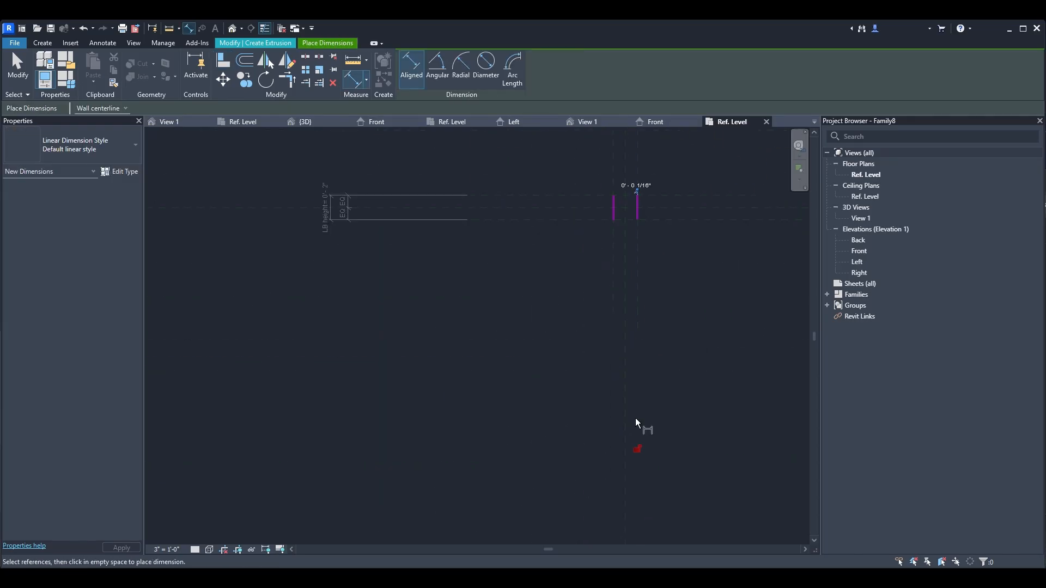
click(638, 163)
scroll(589, 168, up, 2)
scroll(639, 259, up, 3)
click(656, 263)
scroll(643, 258, down, 3)
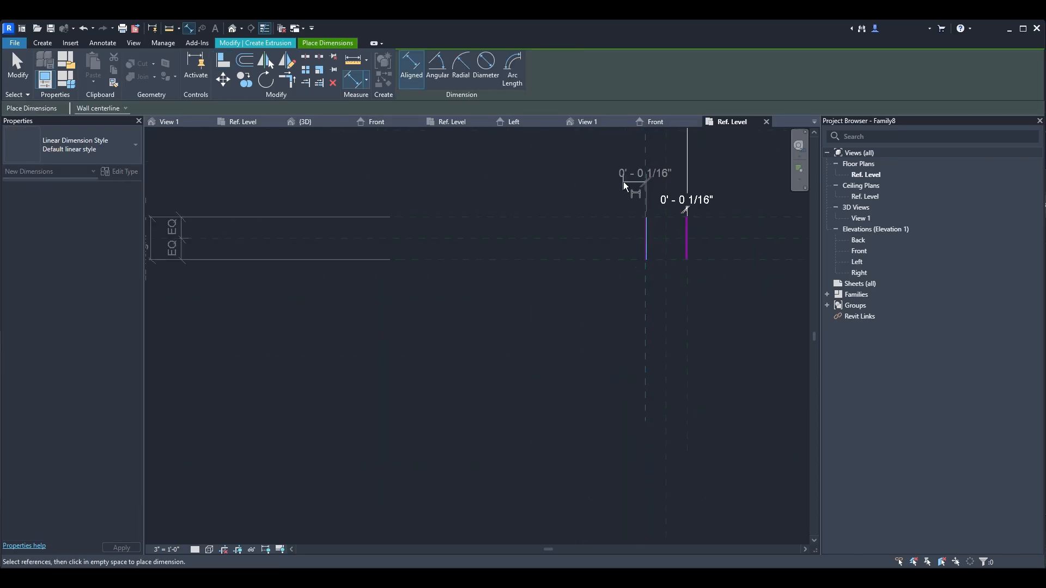
click(624, 182)
scroll(639, 367, down, 2)
key(Escape)
Add two horizontal sketch lines offset 1/4" inward from the upper and lower outer reference planes using Pick Lines.
scroll(644, 302, up, 6)
scroll(623, 388, up, 1)
middle_drag(622, 388, 499, 333)
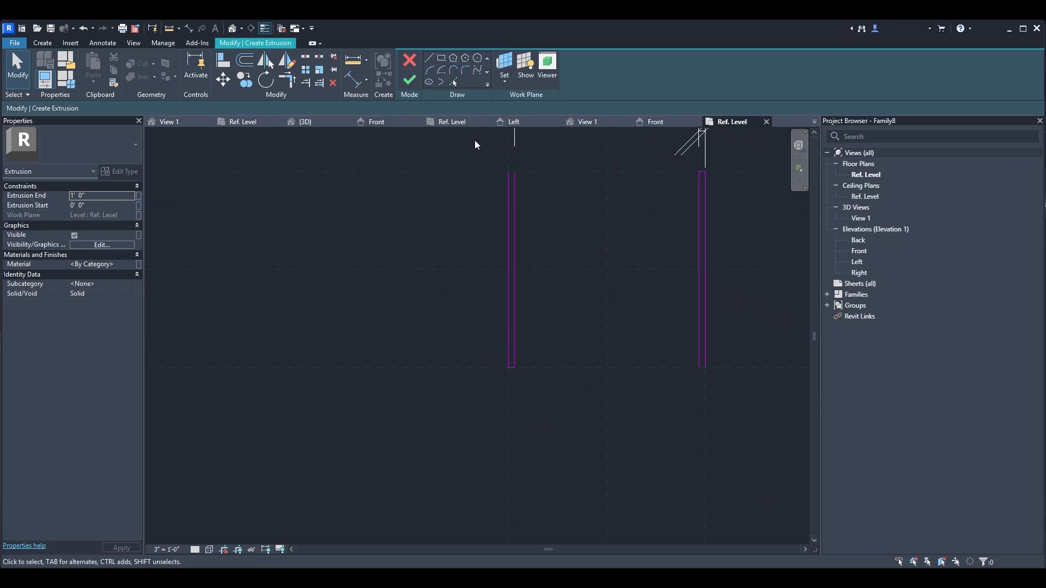
click(454, 82)
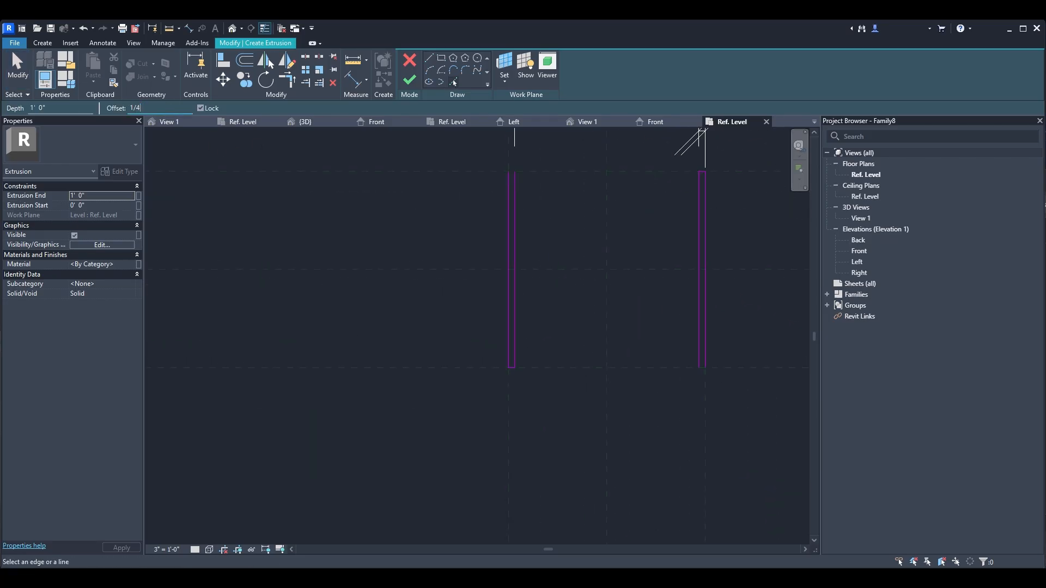
click(478, 364)
click(467, 175)
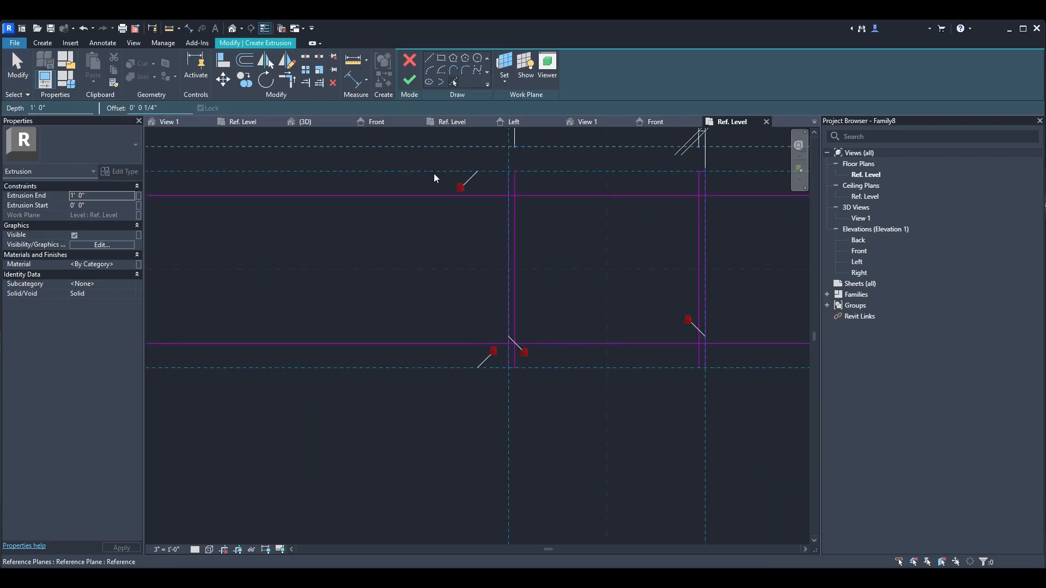
Sketch a diagonal line rising from the lower-left outer strip corner towards the upper right, and offset a parallel copy 1/16" from it.
key(Escape)
scroll(480, 261, up, 1)
mouse_move(480, 261)
middle_down()
mouse_move(407, 276)
mouse_move(388, 262)
middle_up()
click(430, 56)
click(422, 354)
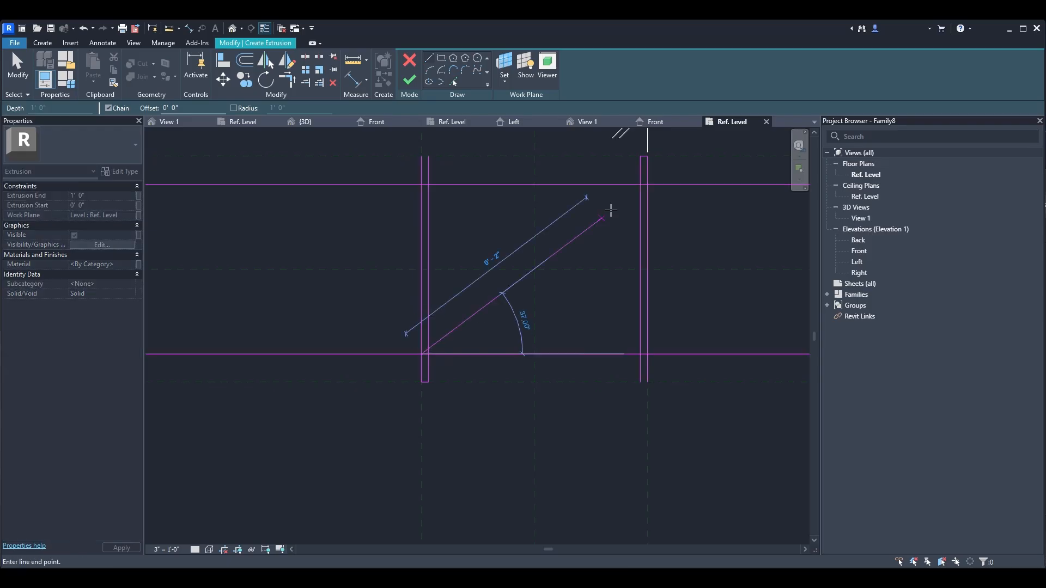
click(609, 223)
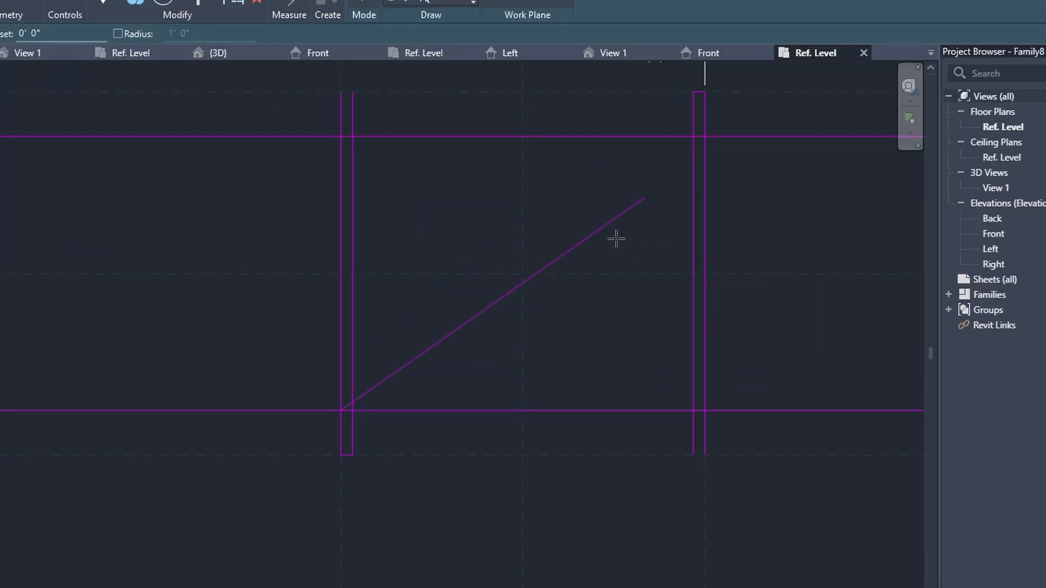
key(o)
key(f)
click(620, 219)
Draw a helper circle centred on the diagonal's lower end through the upper-right corner intersection, and extend the lower diagonal to it.
key(l)
key(i)
click(342, 409)
key(Escape)
key(Escape)
drag(642, 241, 604, 207)
click(219, 3)
click(618, 147)
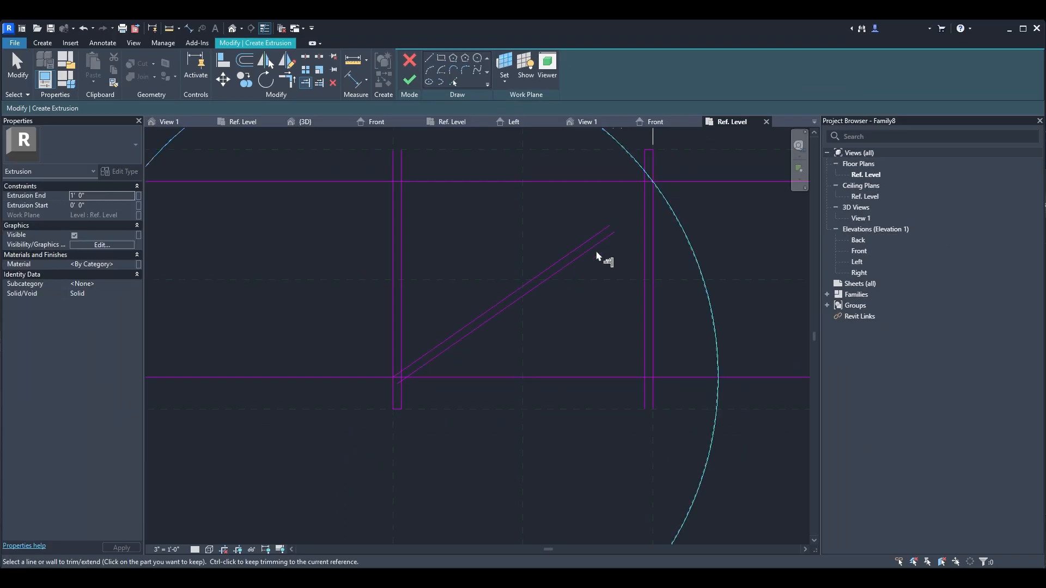
click(607, 236)
Rotate both diagonal lines about their lower-left start until the longer one meets the upper-right intersection, and delete the helper circle.
key(Escape)
key(Escape)
drag(606, 258, 584, 231)
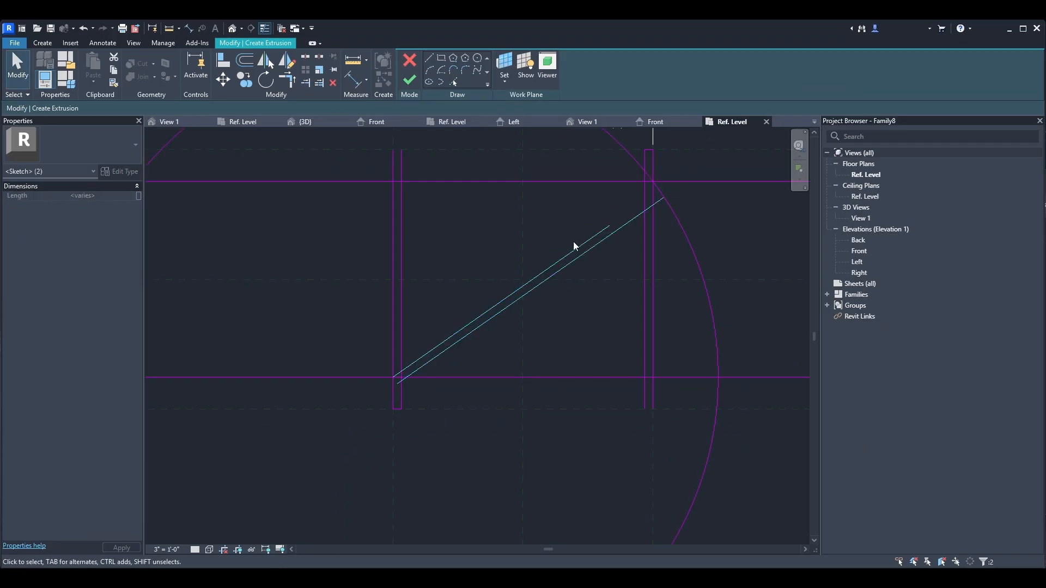
key(r)
key(o)
drag(531, 290, 392, 377)
scroll(675, 215, up, 2)
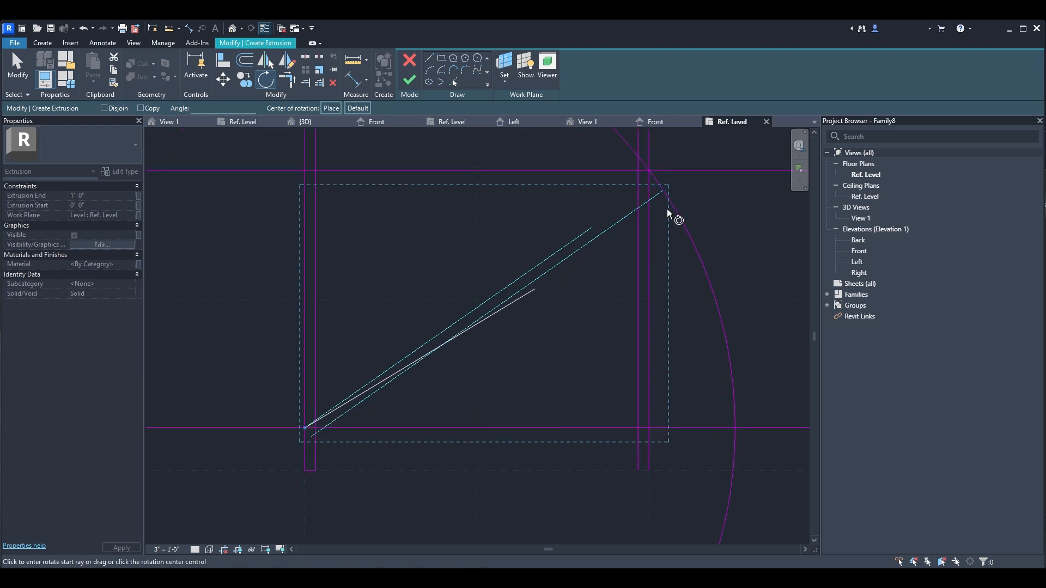
click(666, 190)
click(649, 172)
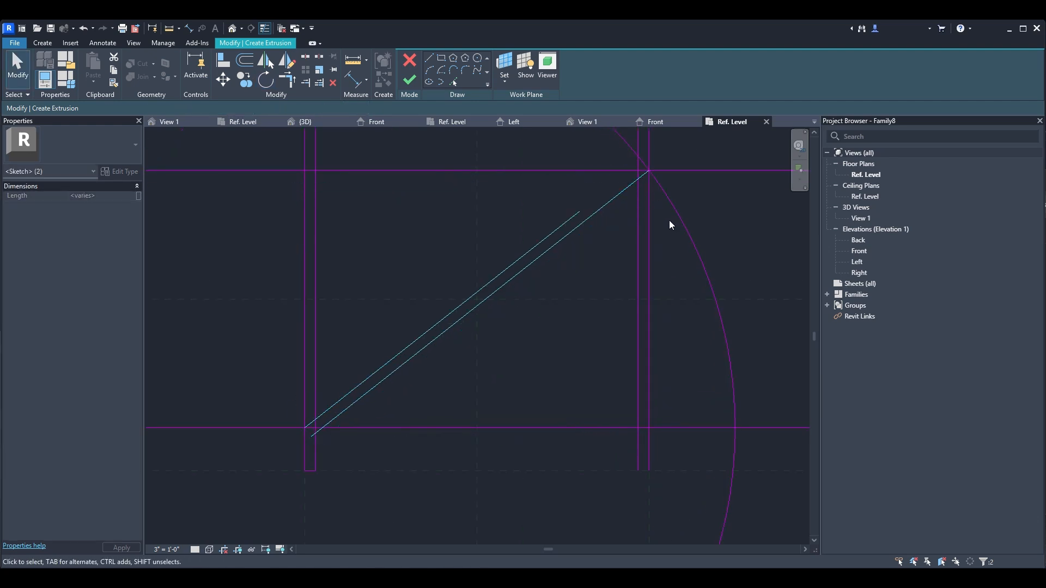
click(696, 238)
key(Delete)
Trim the two diagonals to the right vertical strip's lines so they form clean corners with its short top leg.
key(r)
click(650, 178)
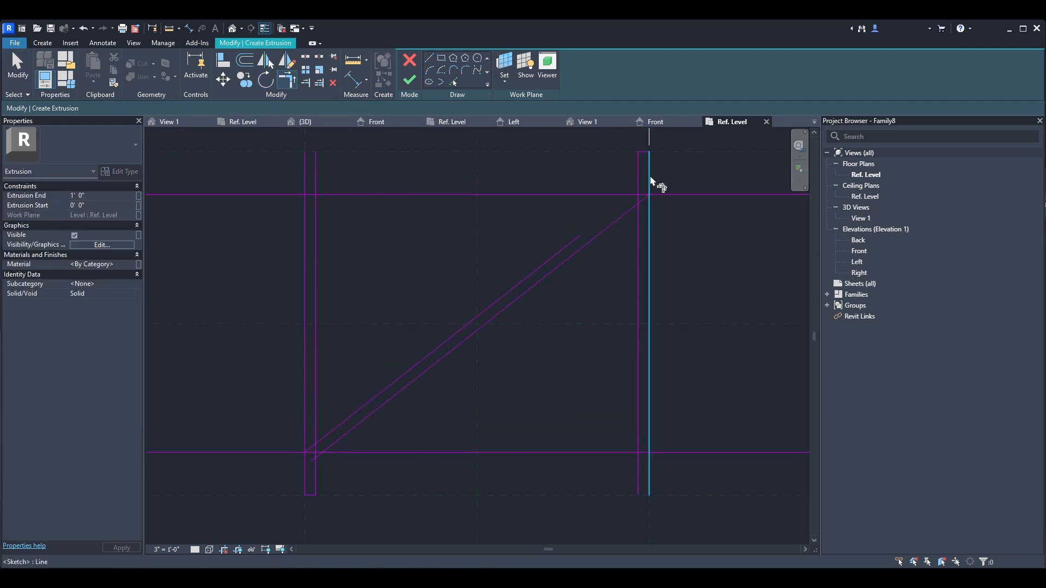
click(633, 208)
click(638, 179)
click(575, 238)
Trim the two diagonals to the left vertical strip's lines so they form clean corners with its short bottom leg.
middle_drag(368, 397, 459, 326)
scroll(404, 373, up, 2)
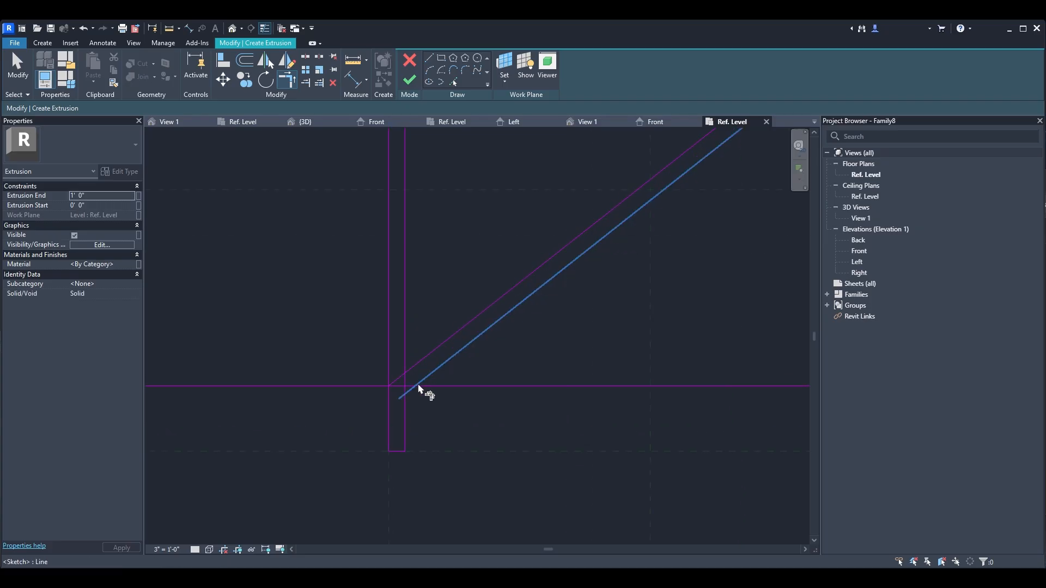
click(418, 385)
click(408, 411)
click(392, 406)
click(397, 381)
Delete the two leftover horizontal guide lines, leaving only the closed Z-shaped profile.
scroll(409, 390, down, 4)
key(Escape)
scroll(410, 390, down, 1)
drag(297, 425, 287, 197)
key(Delete)
scroll(496, 290, down, 2)
scroll(546, 280, up, 2)
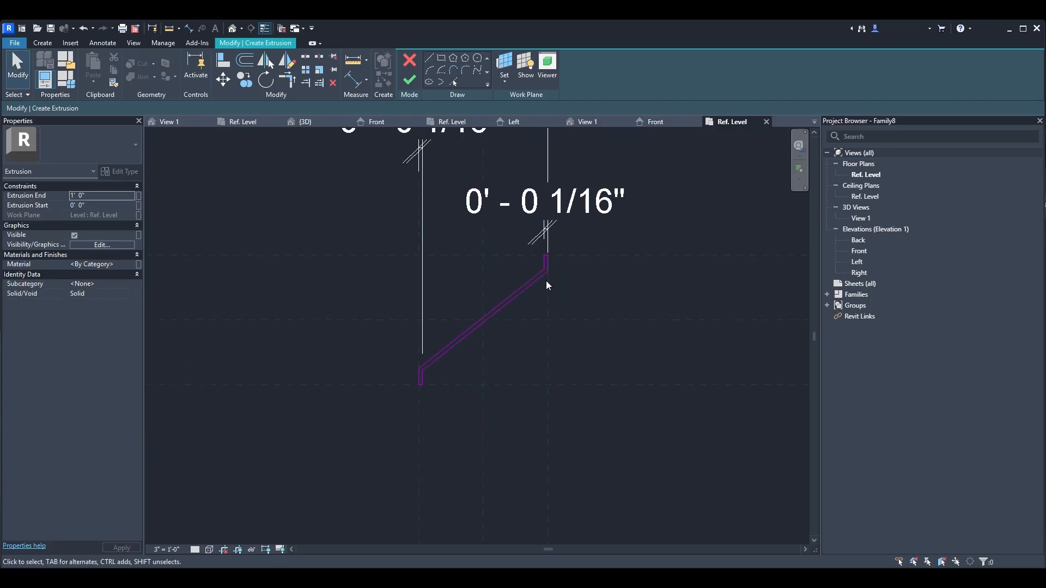
Dimension the short top leg's length from the upper reference plane to its corner with the diagonal.
key(d)
key(i)
click(546, 264)
click(675, 270)
scroll(654, 279, down, 6)
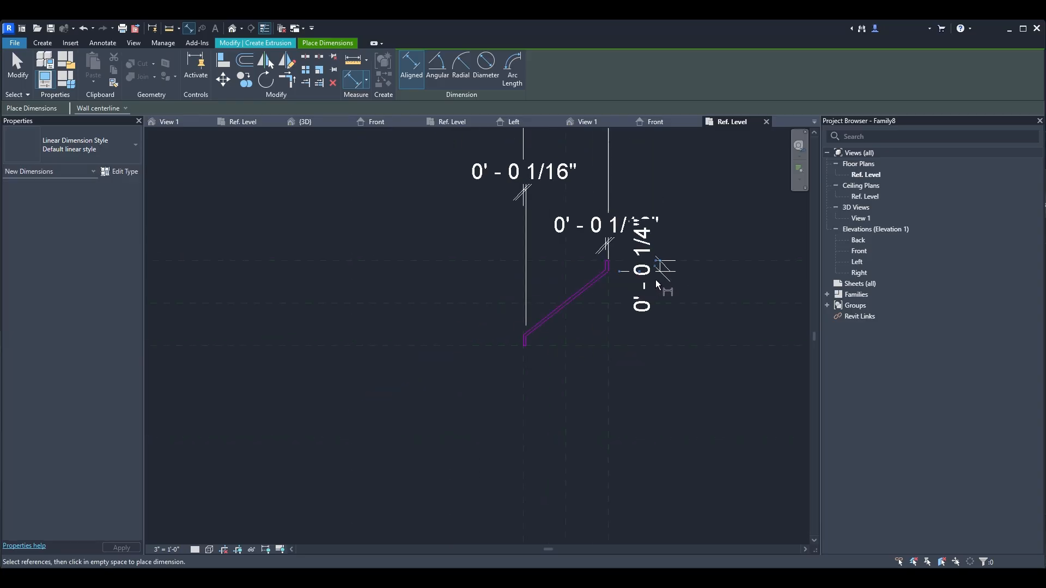
Dimension the short bottom leg's length from the lower reference plane to its corner with the diagonal.
scroll(490, 267, up, 7)
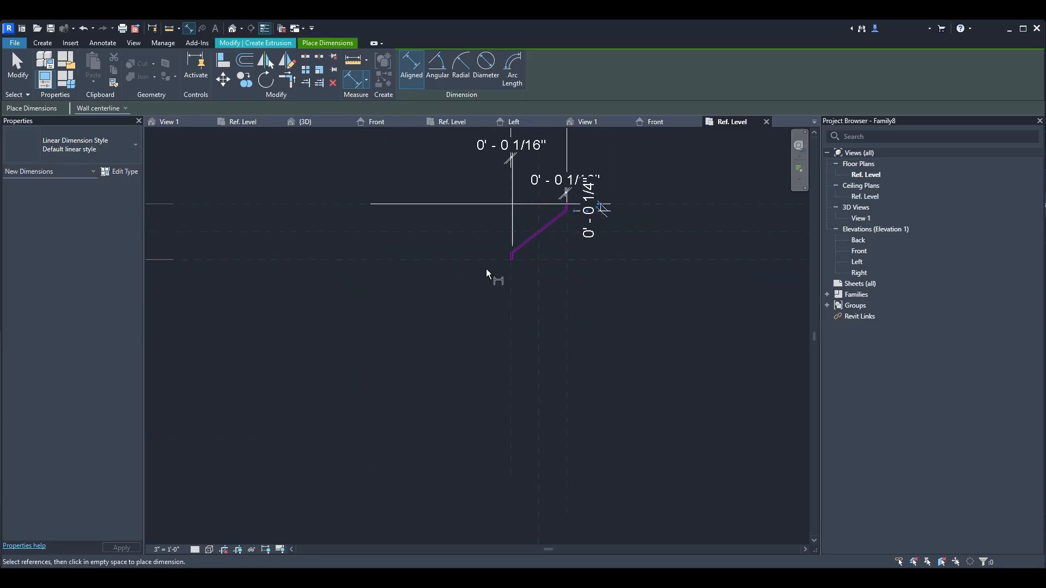
key(Escape)
scroll(526, 249, down, 2)
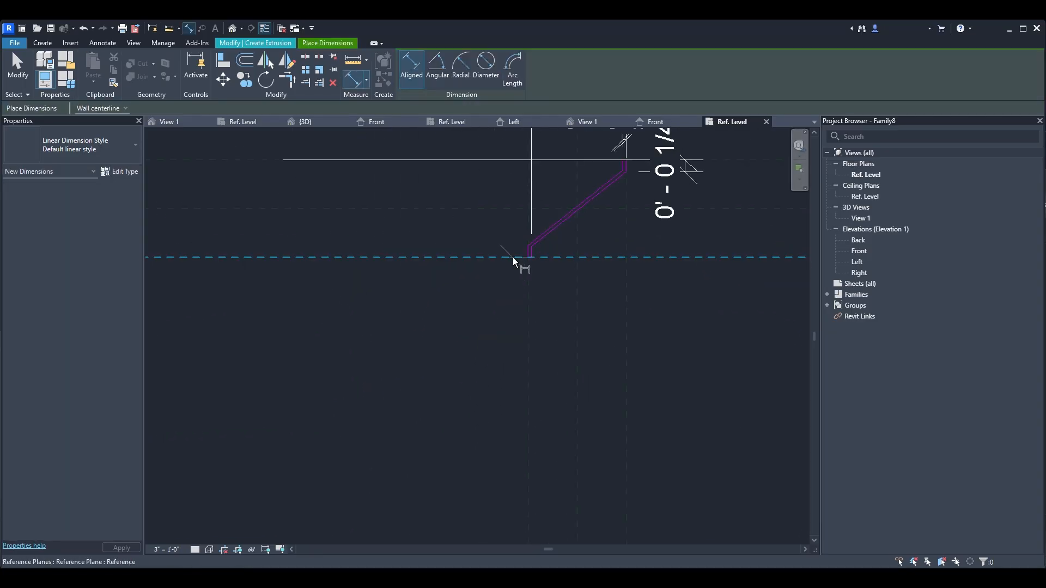
click(513, 257)
click(528, 245)
click(430, 243)
scroll(419, 241, down, 4)
scroll(693, 261, down, 1)
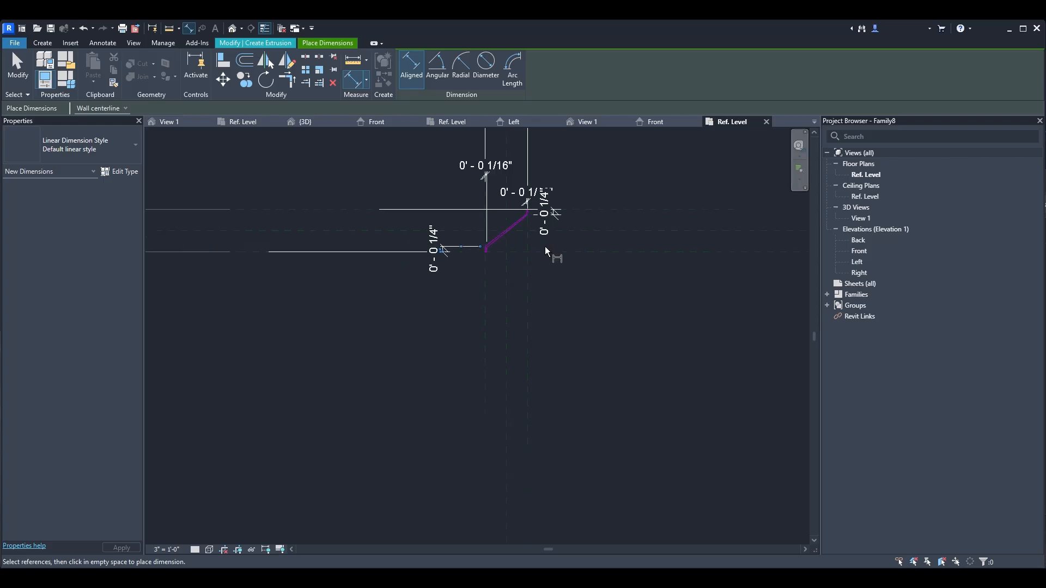
Dimension the thickness of the diagonal strip between its two parallel sketch lines.
scroll(480, 229, up, 5)
key(Escape)
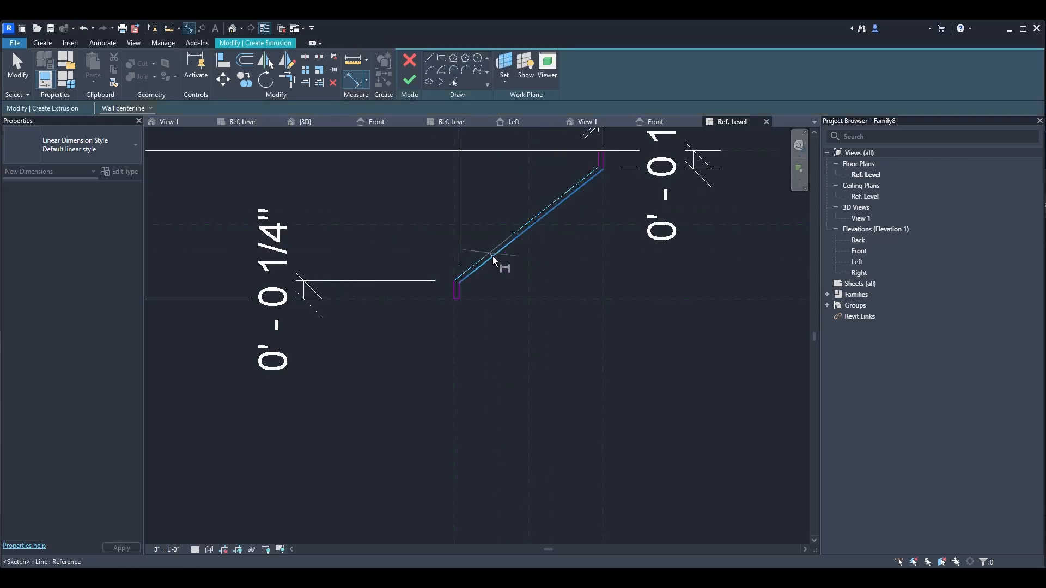
click(493, 256)
scroll(504, 260, down, 5)
key(Escape)
scroll(390, 199, up, 3)
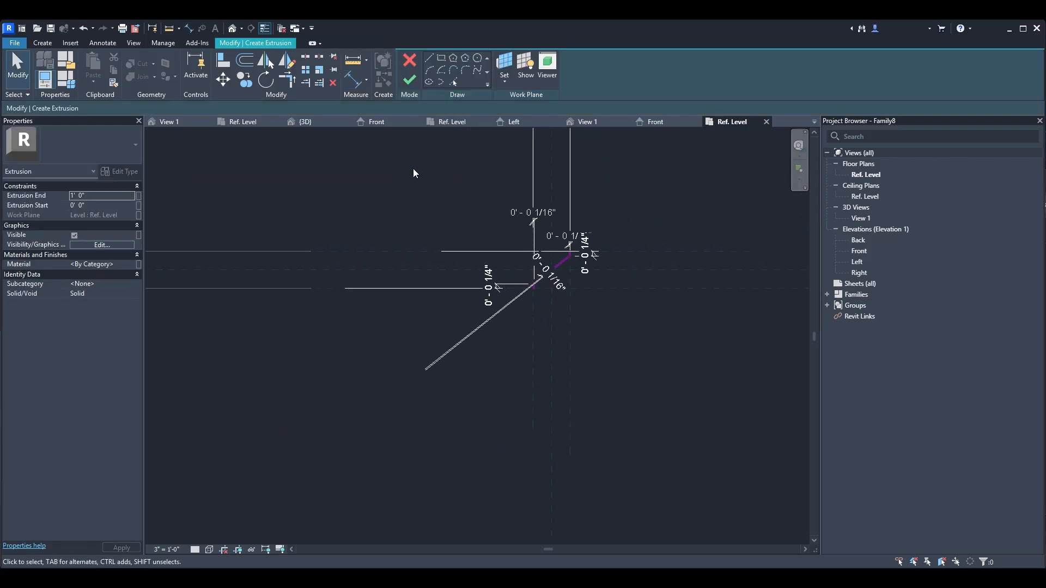
Finish the extrusion sketch and add a horizontal reference plane above the extrusion in the Front elevation.
click(408, 81)
double_click(859, 251)
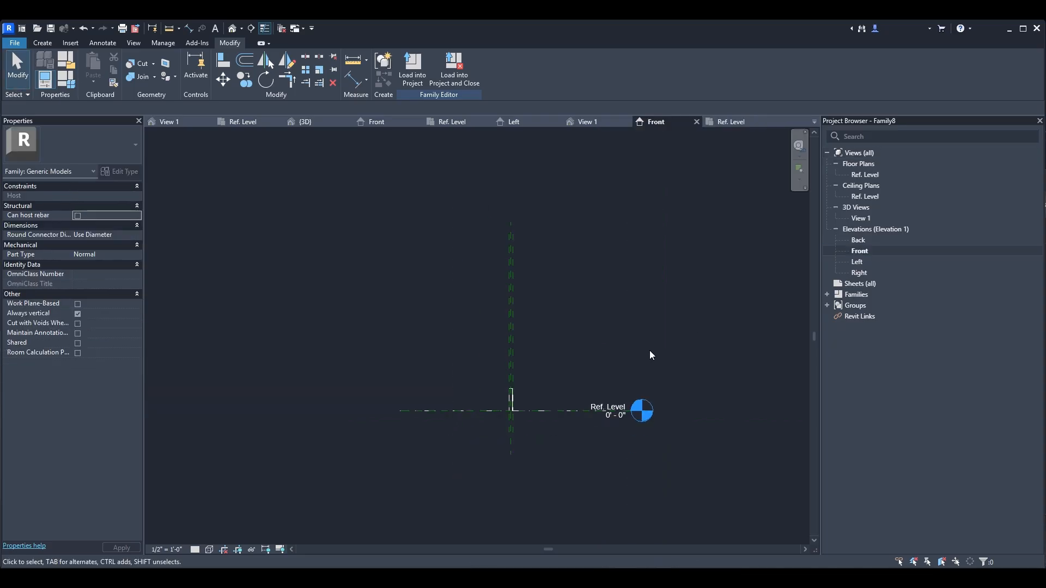
click(621, 66)
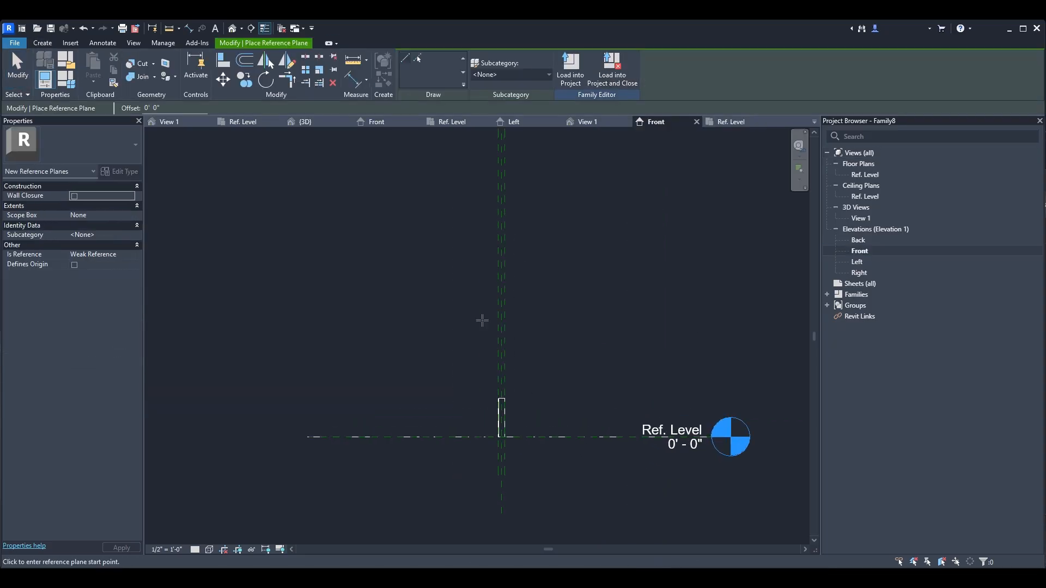
scroll(525, 319, up, 3)
Dimension the height from Ref. Level to the new horizontal reference plane.
key(d)
key(i)
click(578, 294)
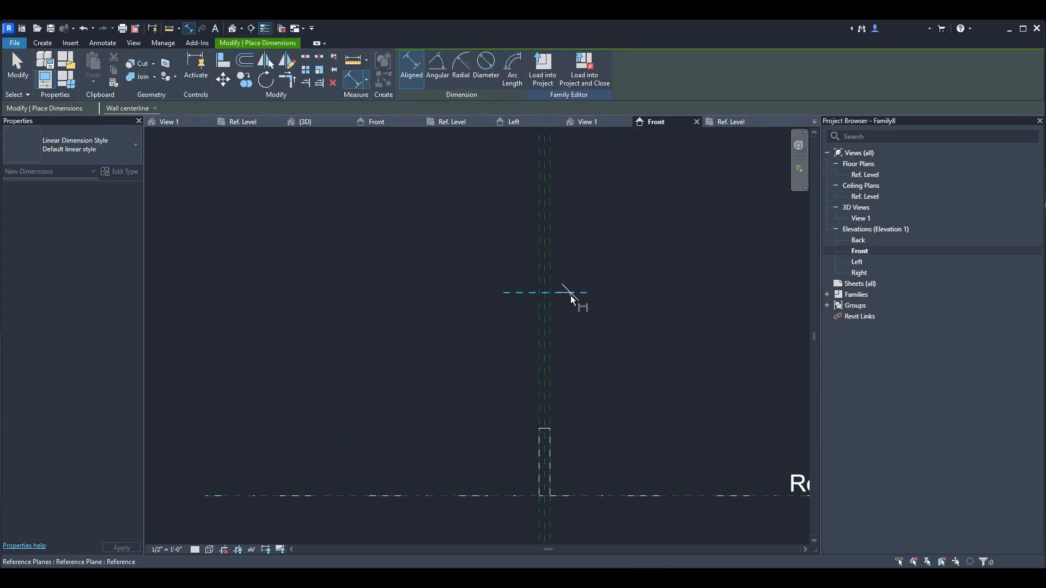
click(470, 496)
click(464, 480)
key(Escape)
Label the vertical dimension with a new instance family parameter named LB Length.
click(514, 67)
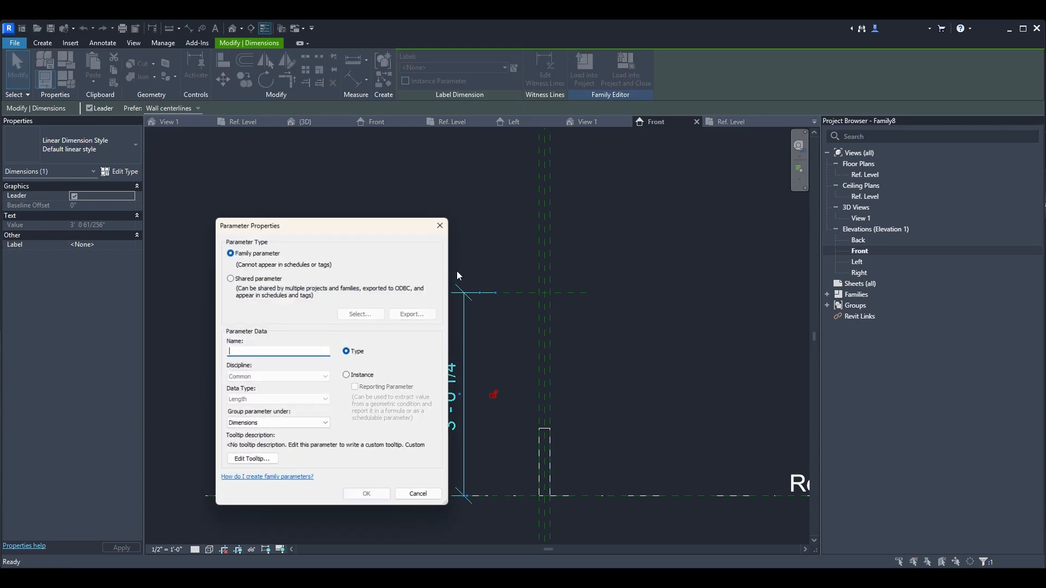
text(LB Length)
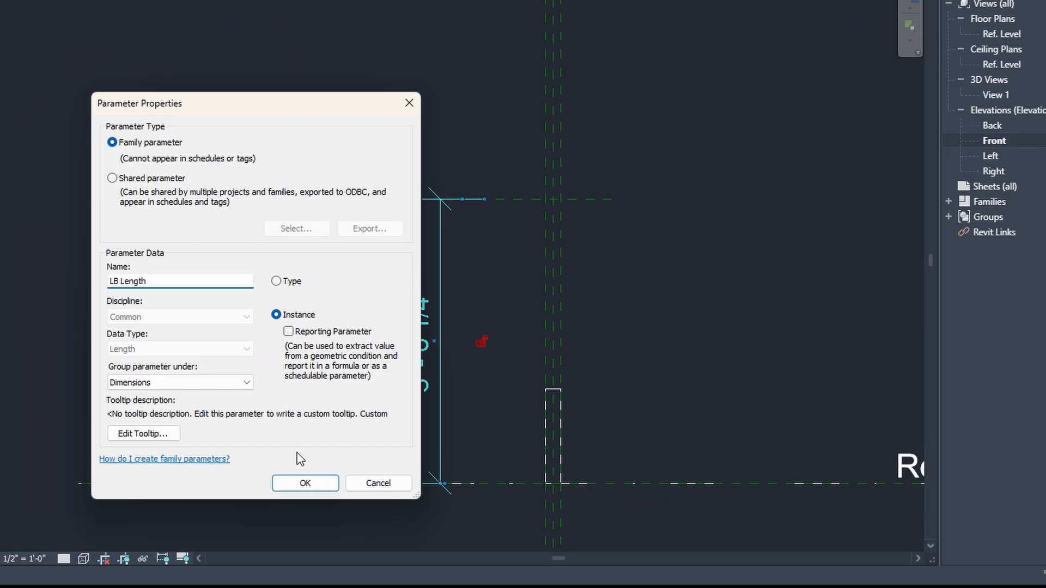
click(305, 484)
scroll(544, 289, up, 3)
key(Escape)
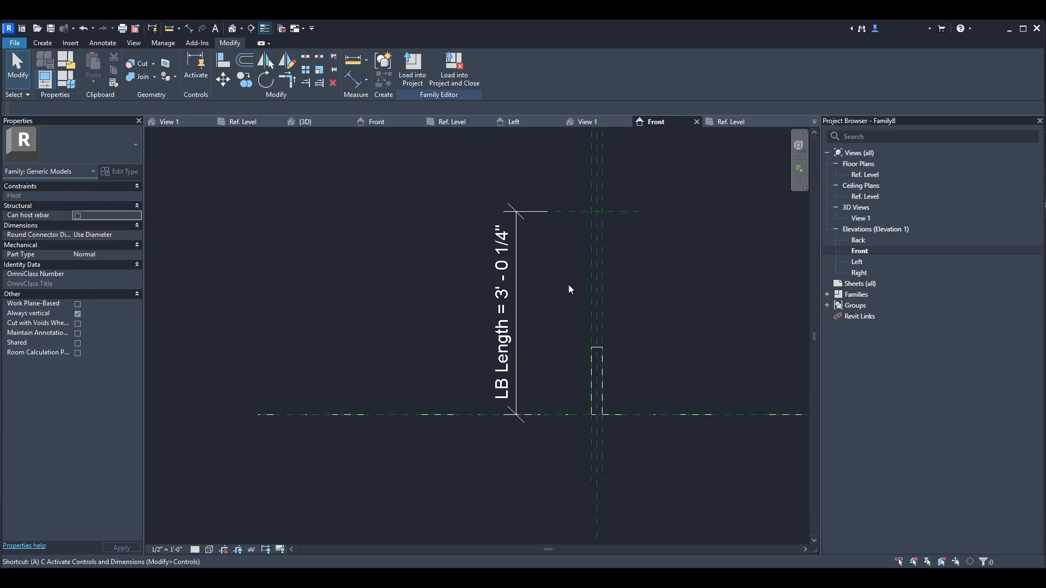
Align and lock the extrusion's top edge to the horizontal reference plane that marks LB Length.
key(a)
key(l)
click(578, 212)
click(597, 348)
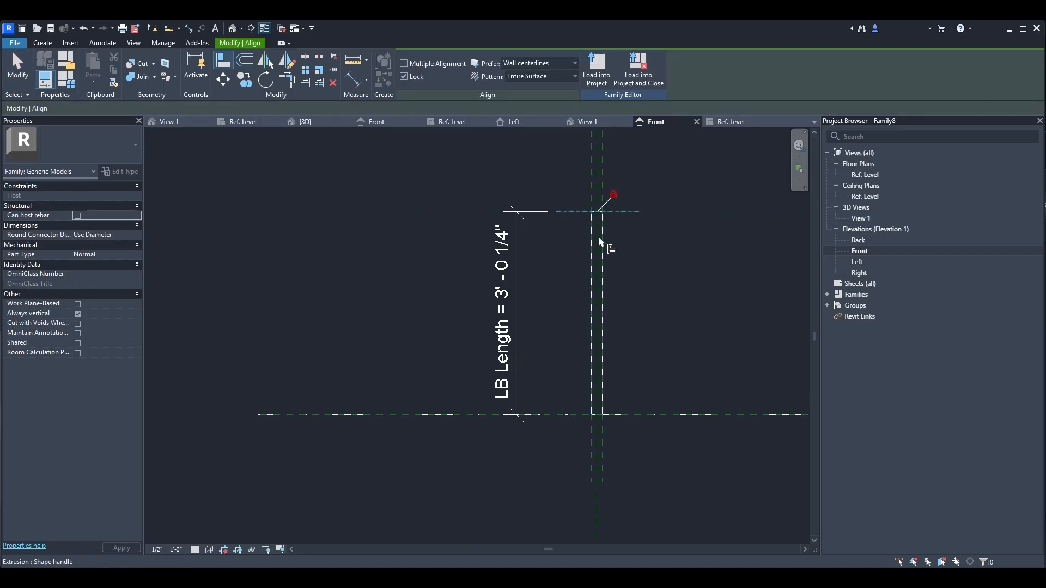
key(Escape)
key(Escape)
Save the family in Documents as LB with maximum backups set to 1.
click(14, 43)
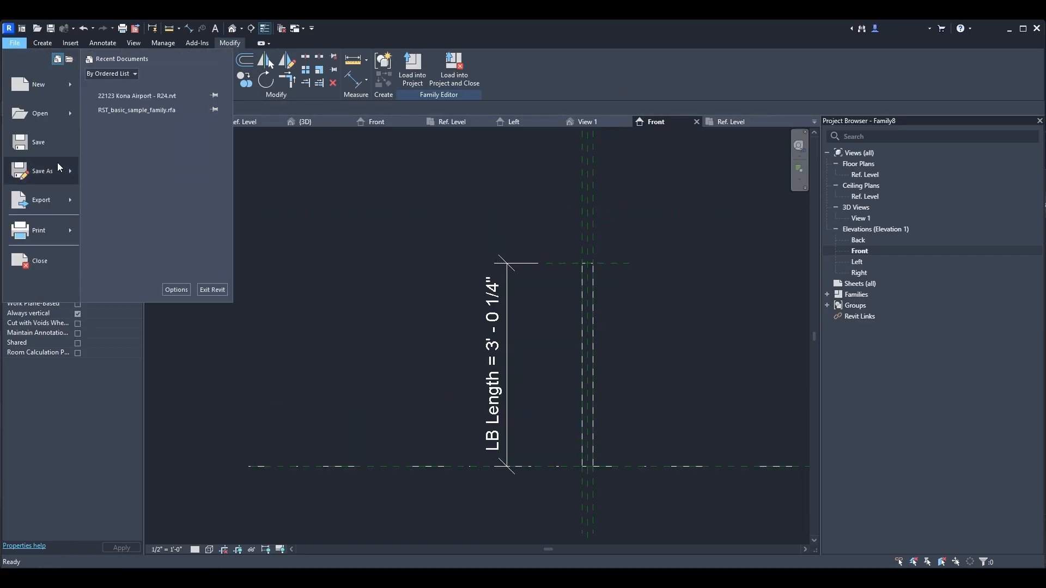
mouse_move(51, 172)
click(135, 169)
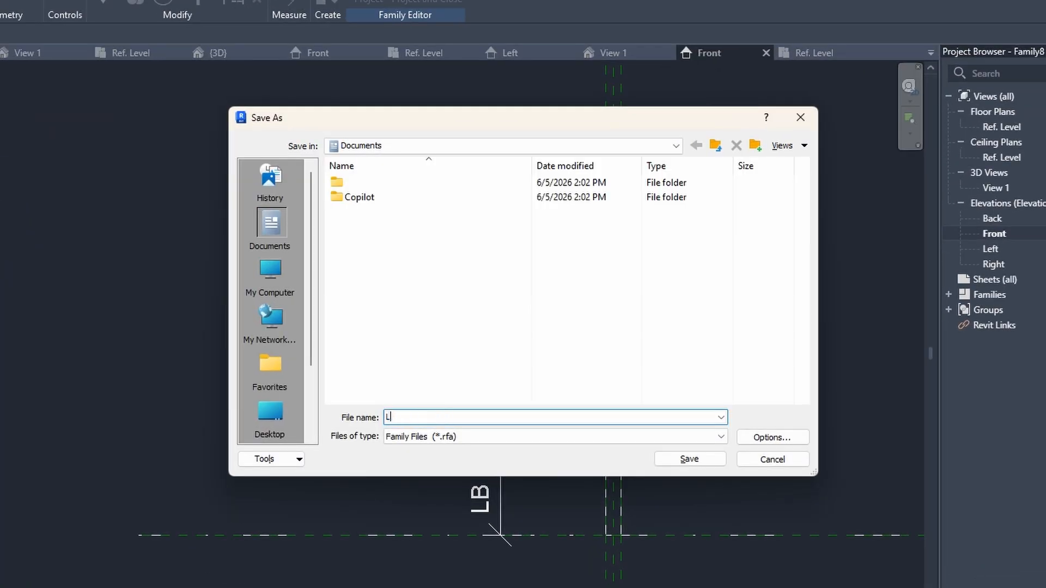
click(752, 436)
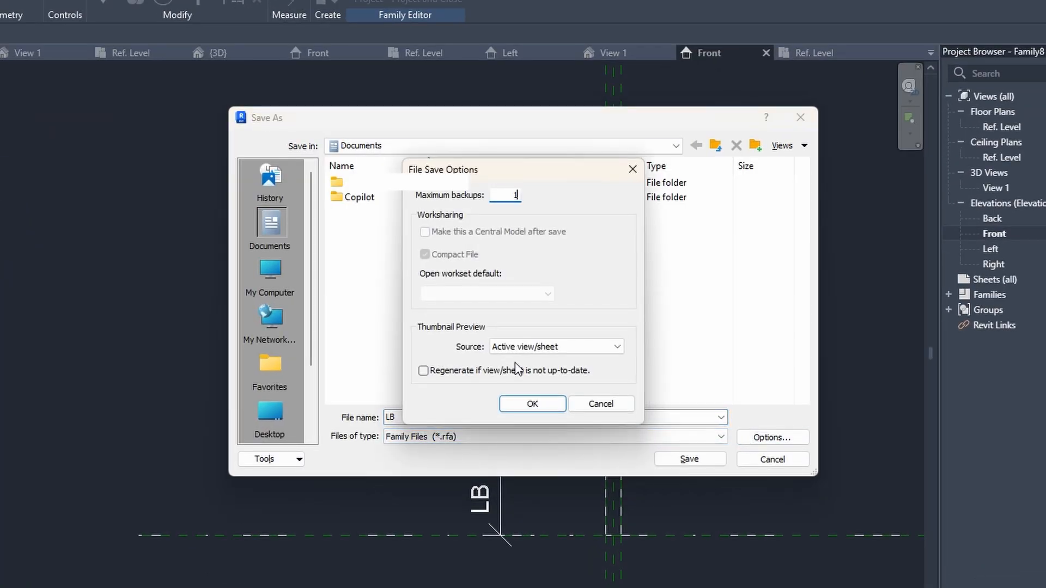
click(532, 404)
click(690, 459)
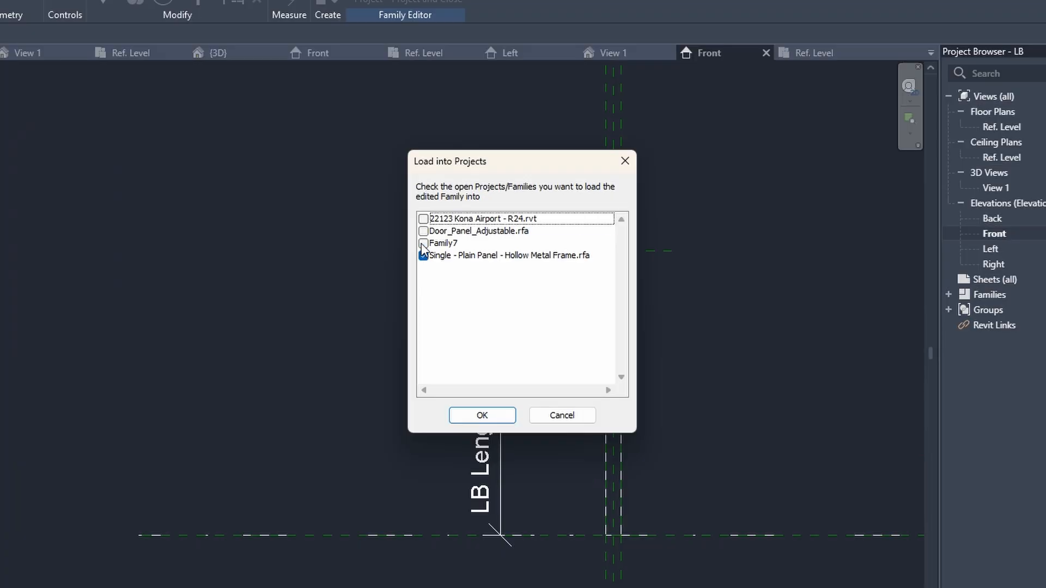
Load the LB family into Family7 and place one instance on the vertical centre reference plane, about 3" above the horizontal one.
click(482, 415)
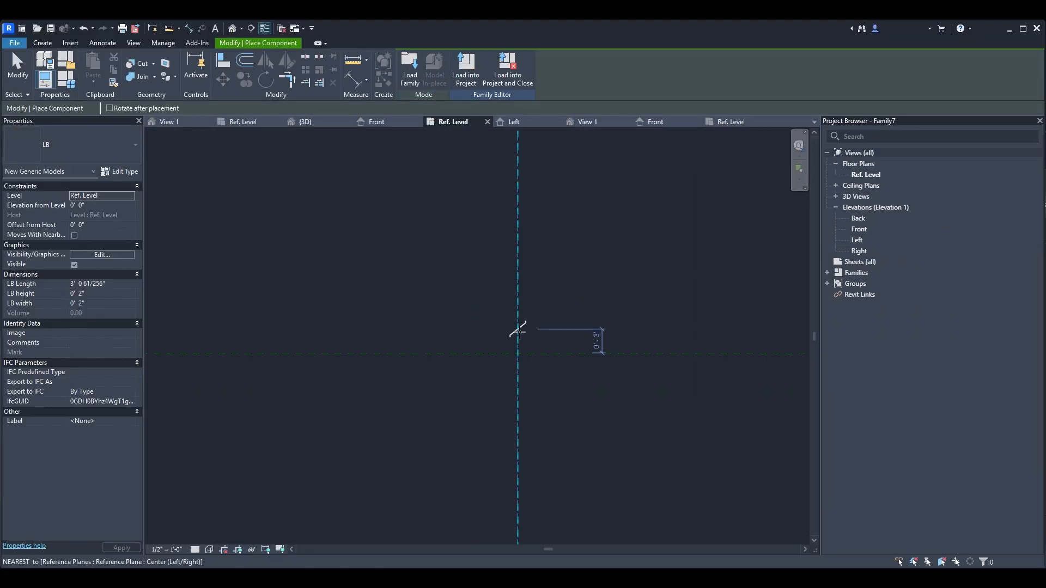
click(518, 332)
scroll(528, 344, up, 3)
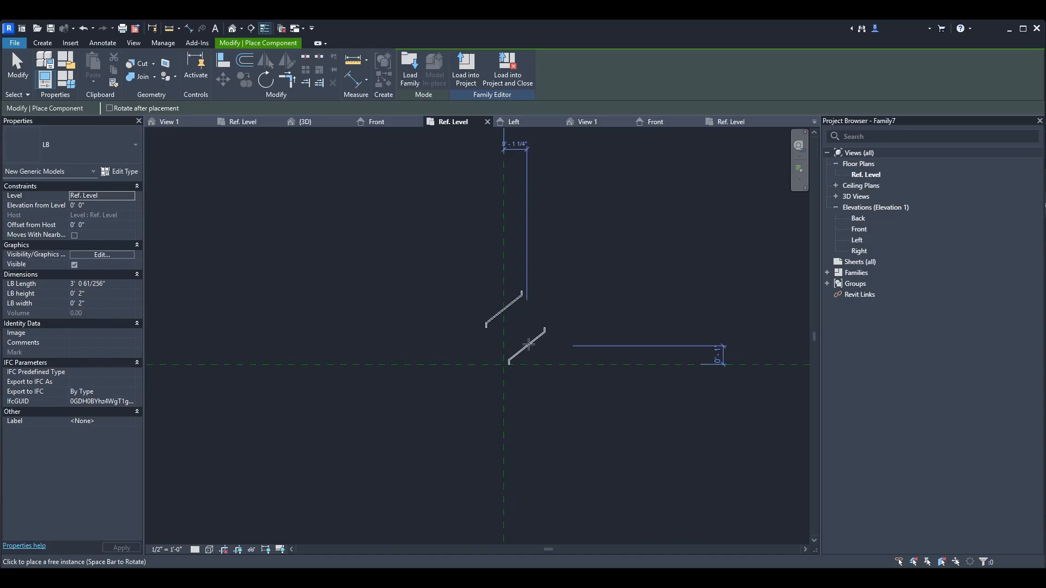
key(Escape)
Align and lock the LB instance to the Center (Left/Right) reference plane.
scroll(516, 345, up, 1)
key(a)
key(l)
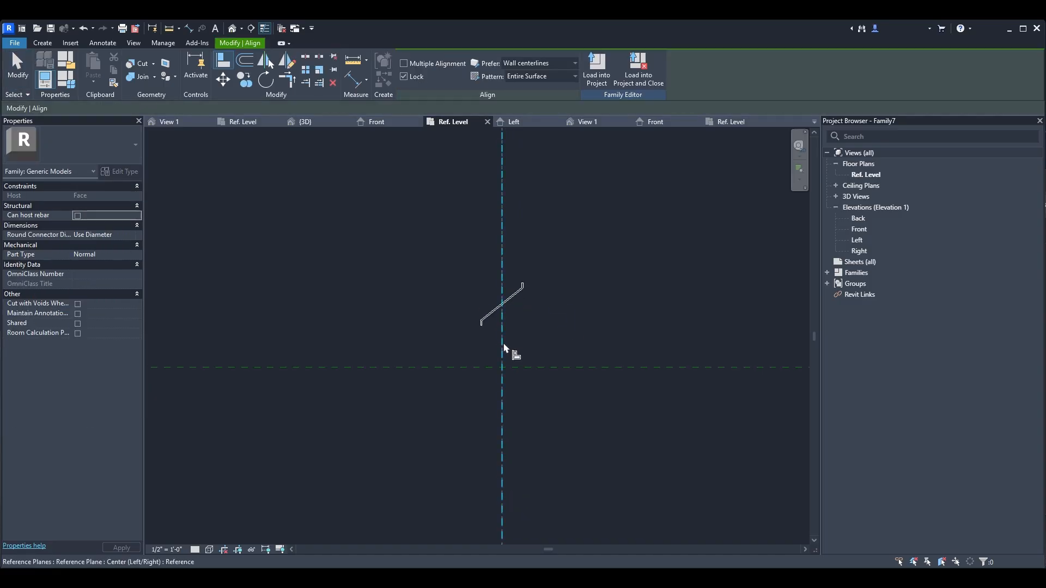
click(504, 317)
key(Escape)
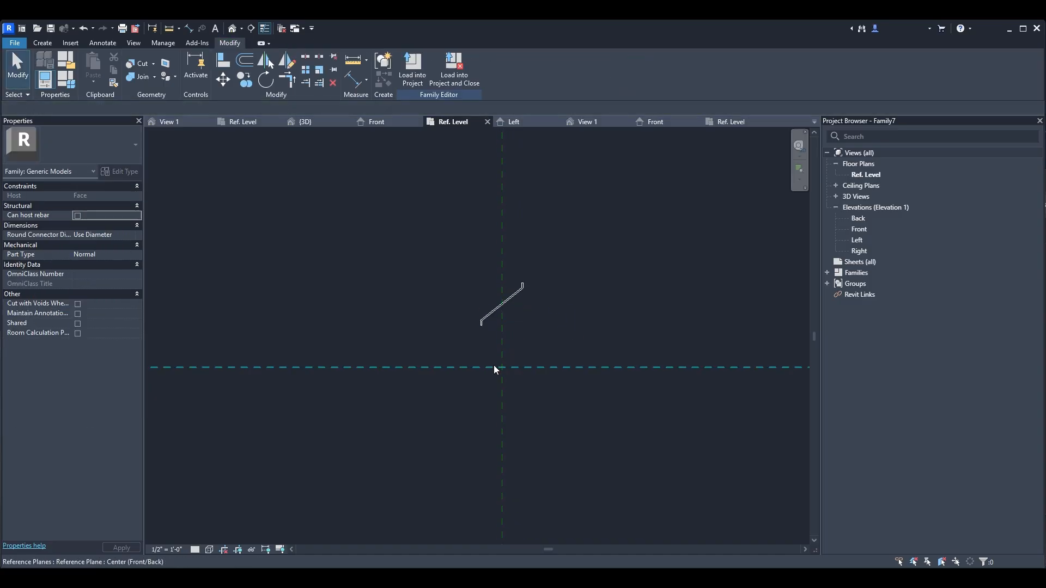
Associate the nested LB instance's LB Length with a new instance family parameter named LB Length.
middle_drag(494, 365, 552, 359)
click(544, 312)
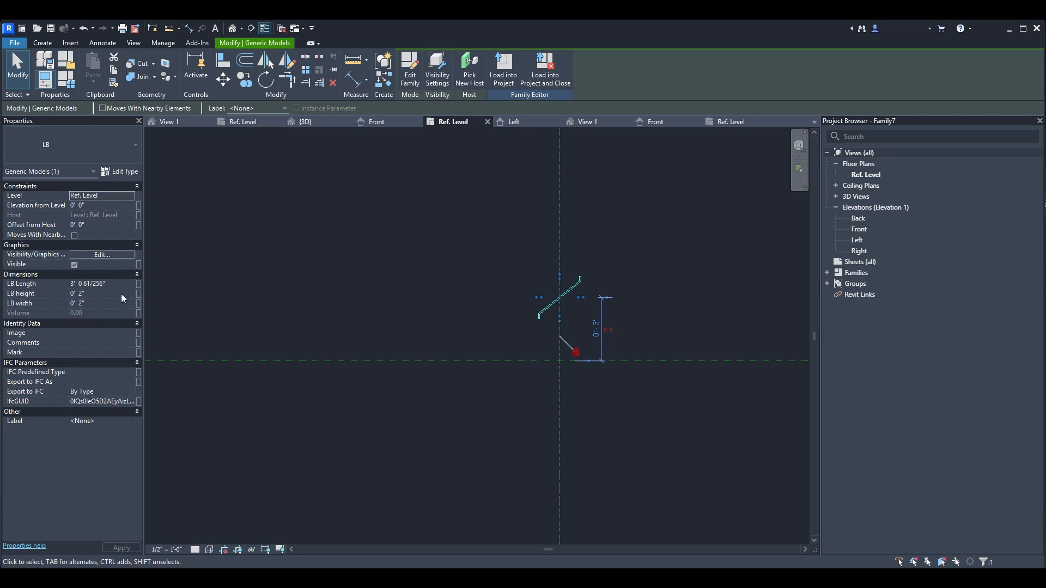
click(139, 283)
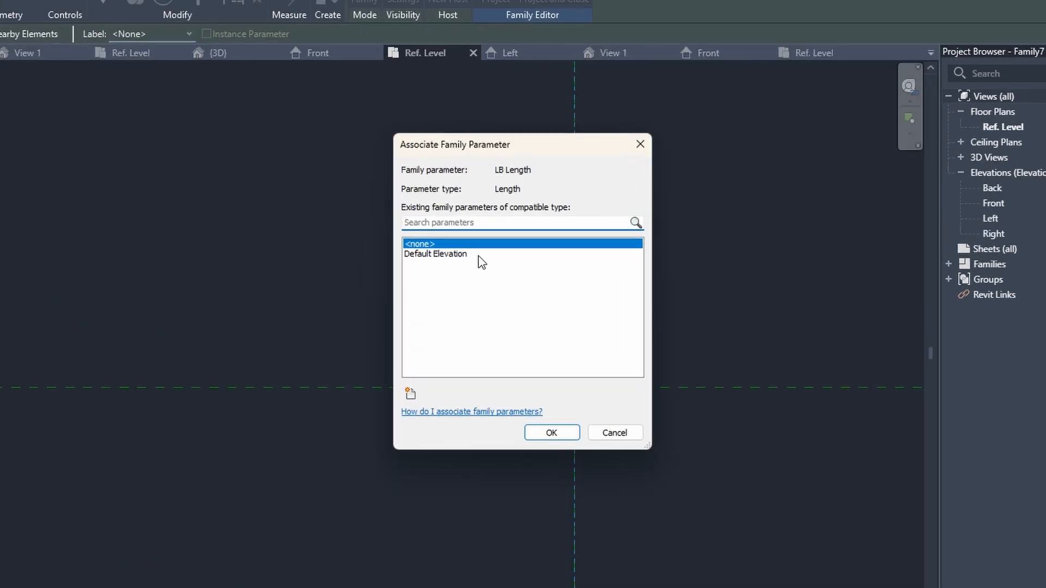
click(410, 393)
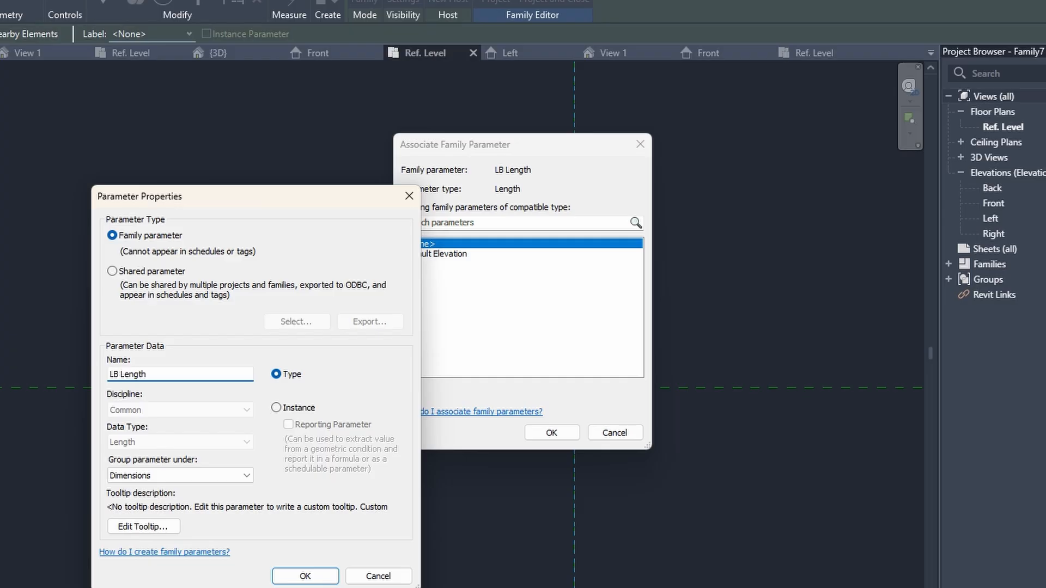
click(276, 408)
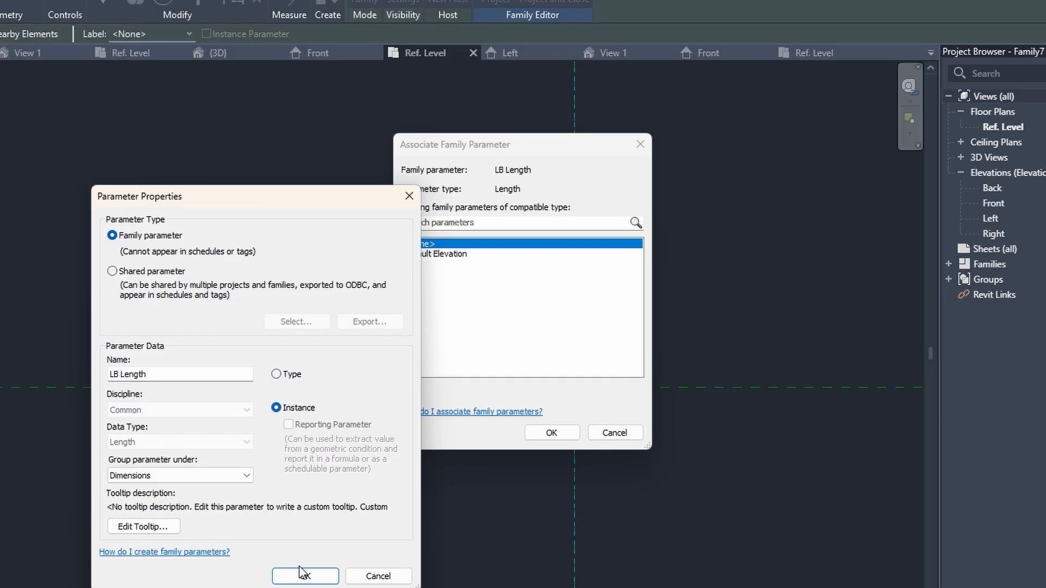
click(305, 576)
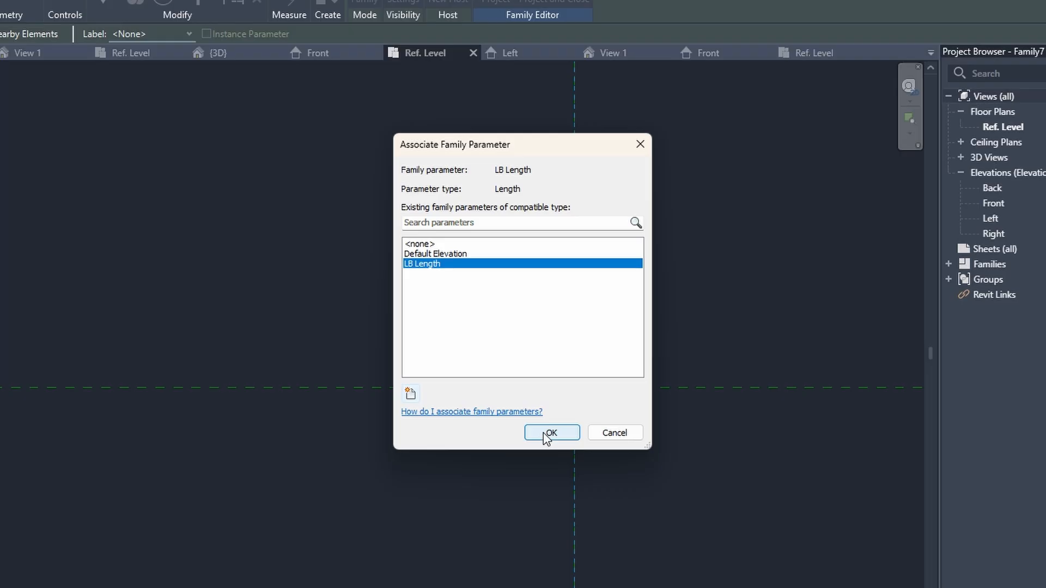
click(543, 433)
Associate the nested instance's LB height with a new instance family parameter named LB Height.
click(139, 294)
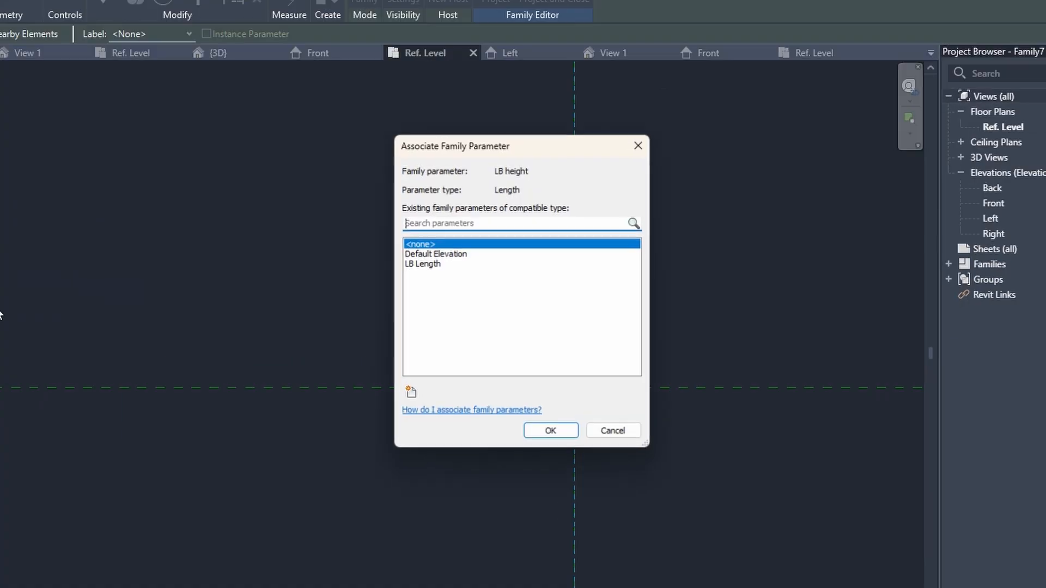
click(410, 396)
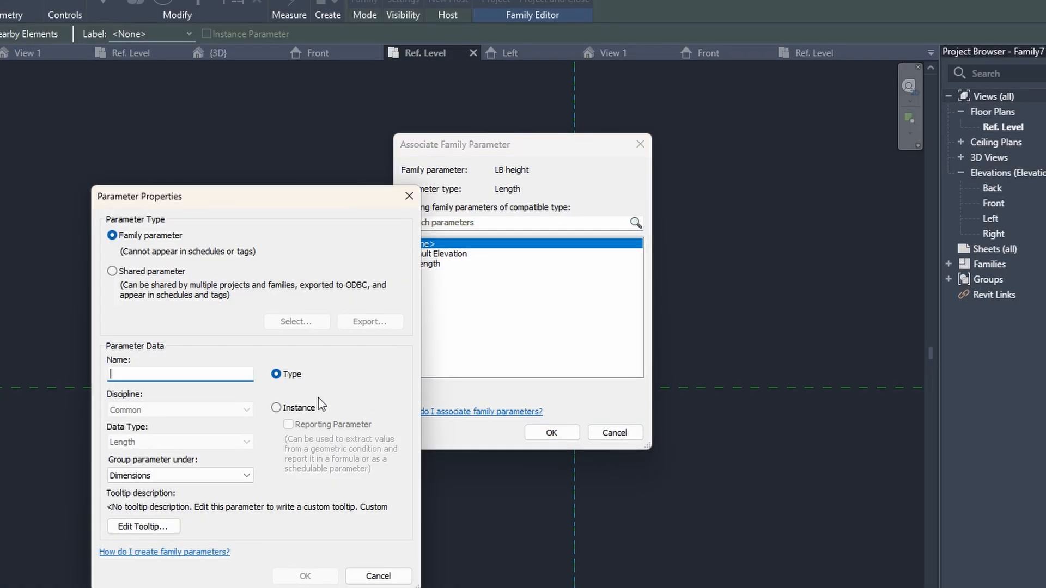
text(LB Height)
click(277, 408)
click(305, 576)
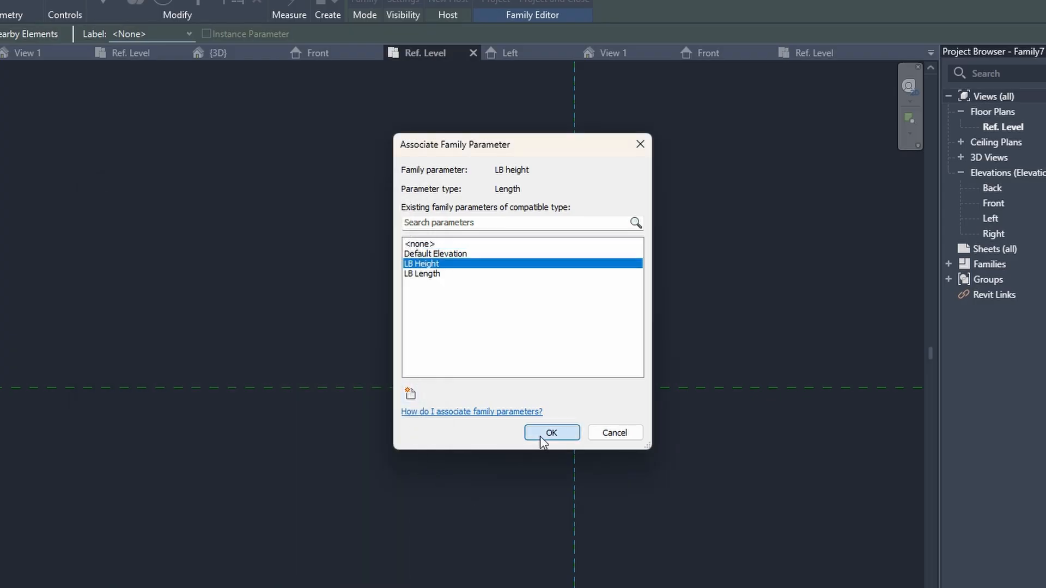
click(542, 434)
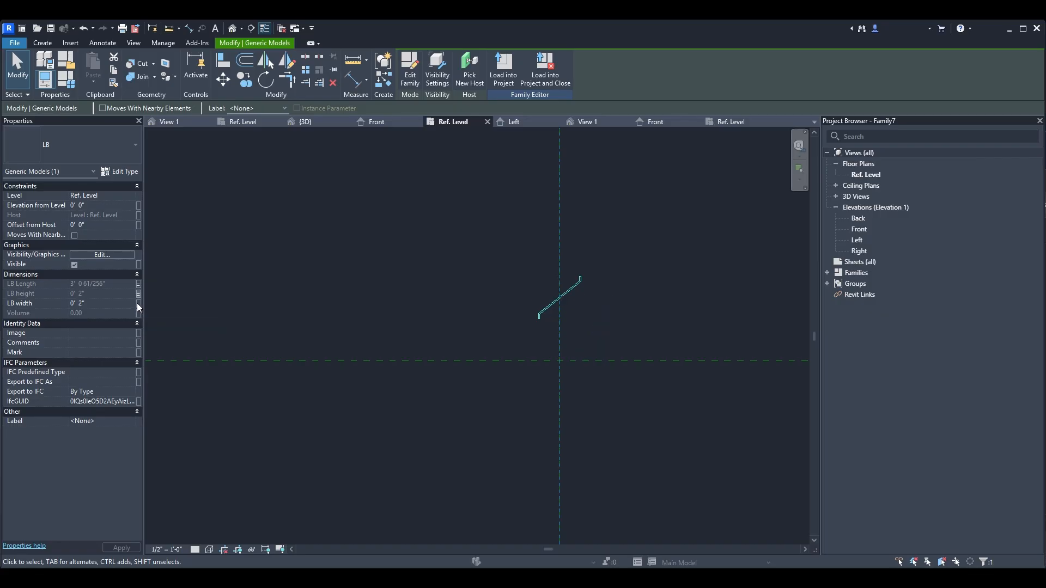
Associate the nested instance's LB width with a new instance family parameter named LB Width.
click(138, 303)
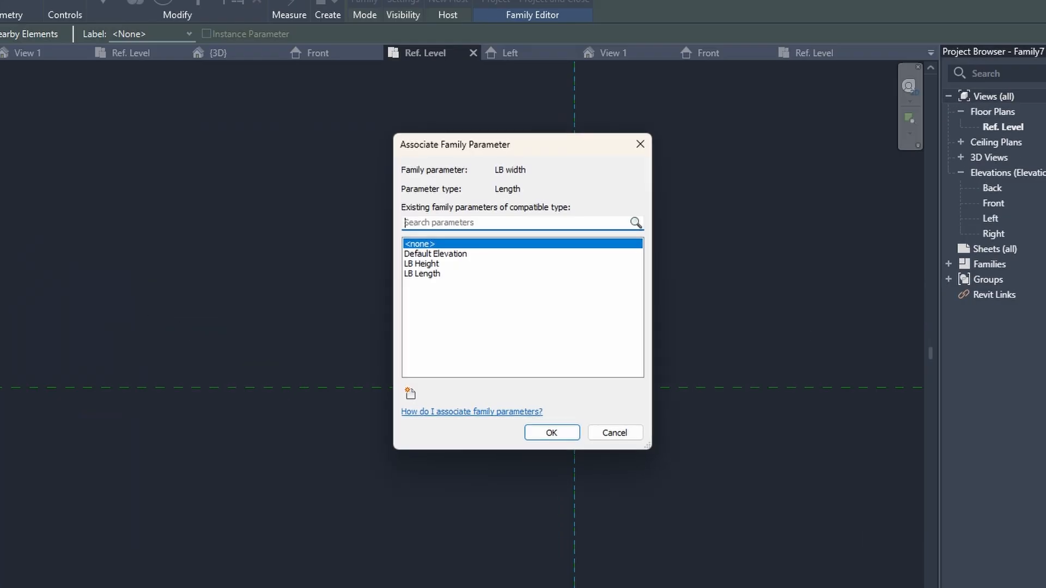
click(410, 396)
text(LB Width)
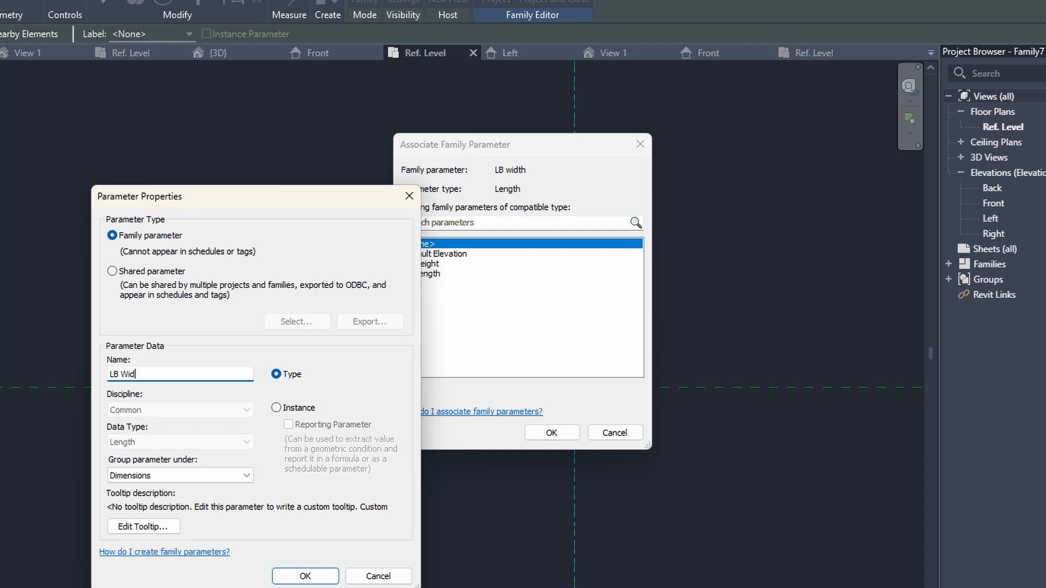
click(277, 408)
click(304, 574)
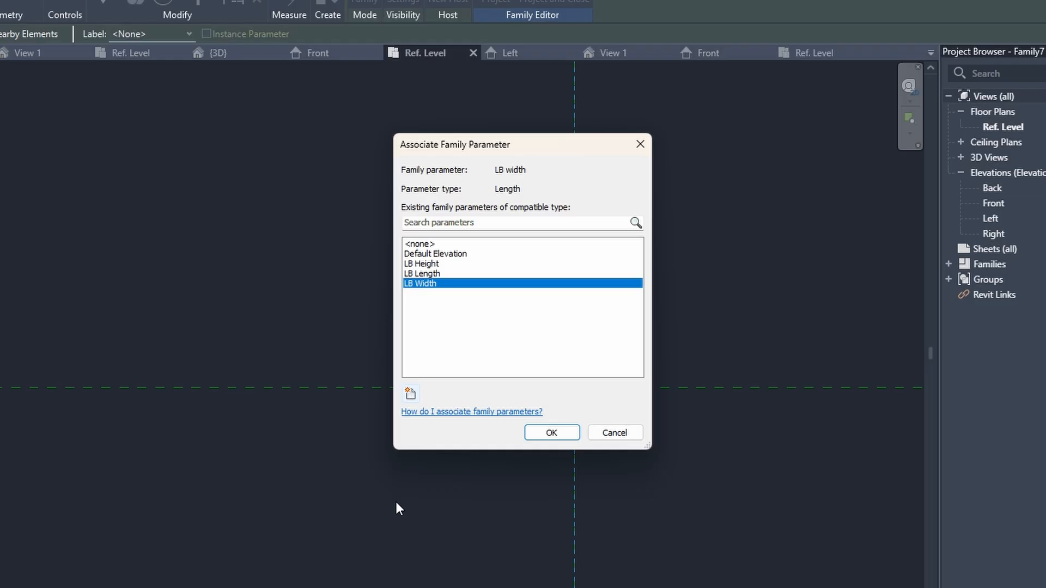
click(532, 436)
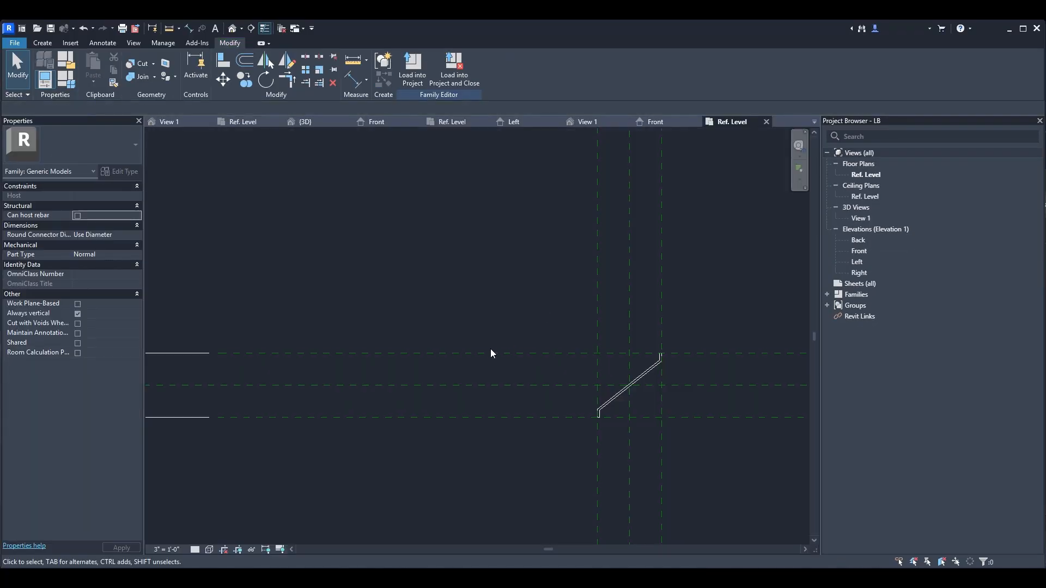
In the LB family, associate the Z-shaped extrusion's material with a new instance parameter named LB Material.
click(612, 398)
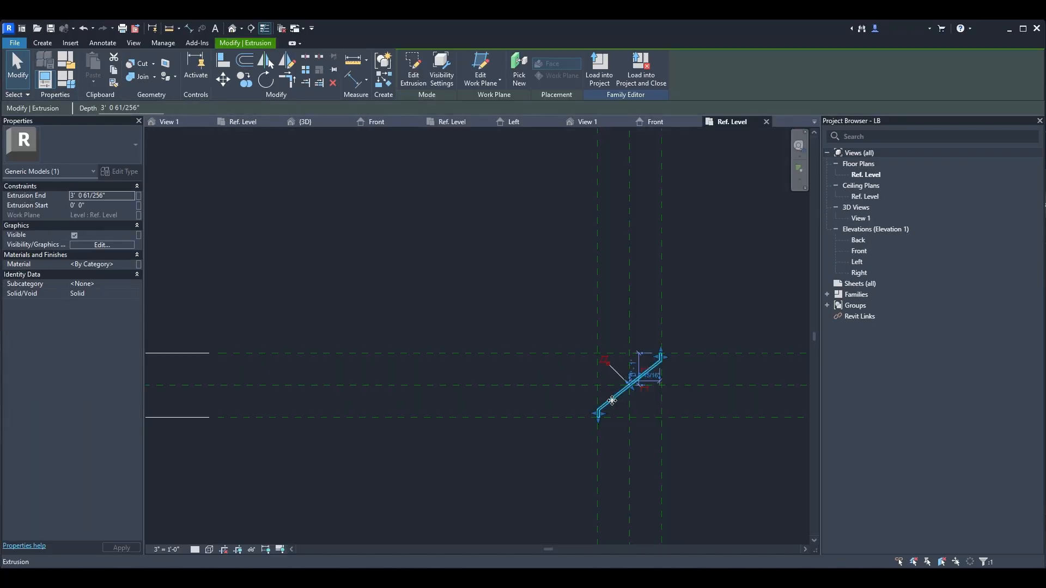
click(139, 264)
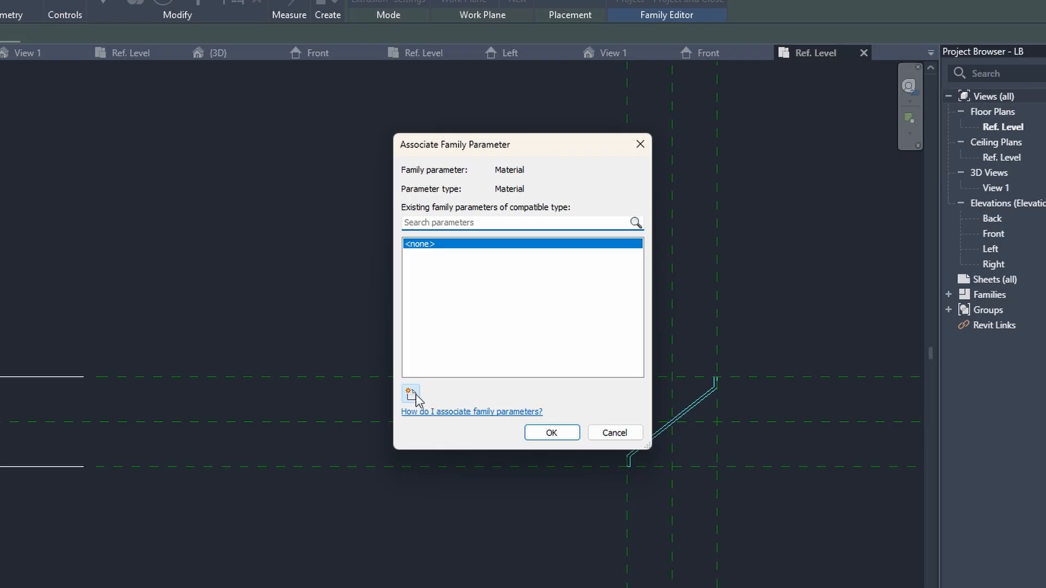
click(411, 393)
text(LB Material)
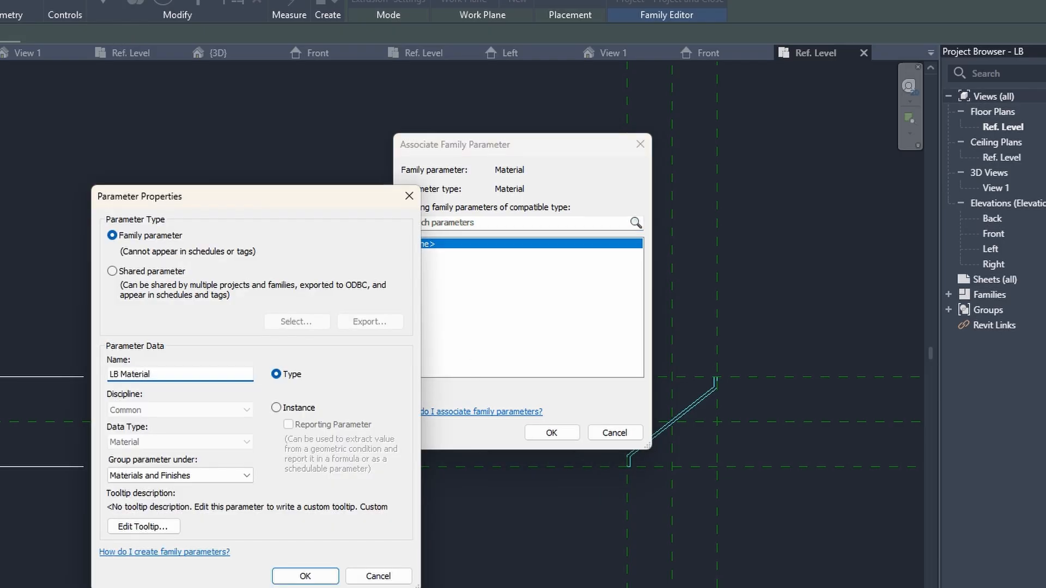
click(297, 408)
click(305, 576)
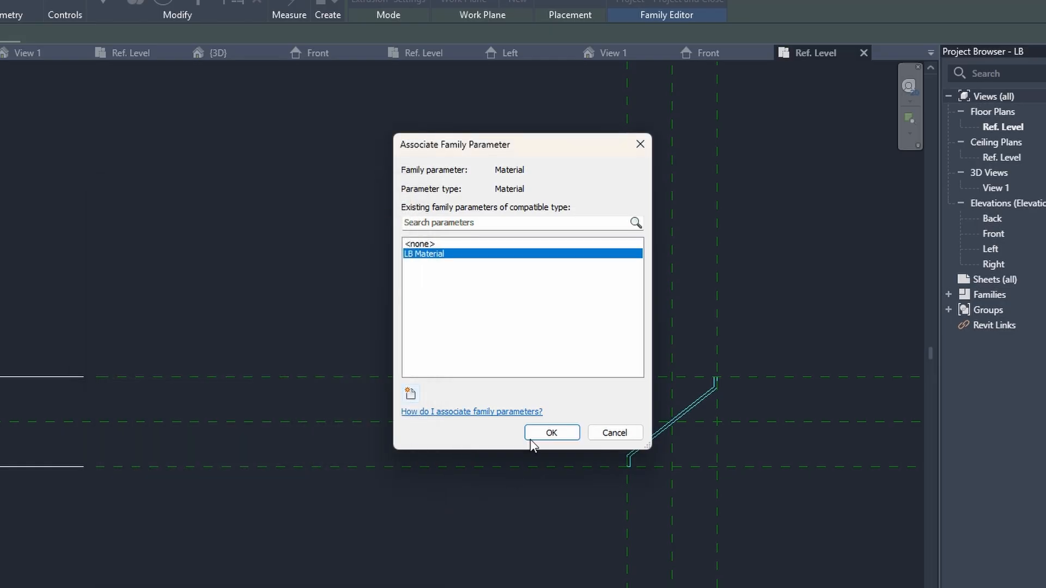
click(539, 436)
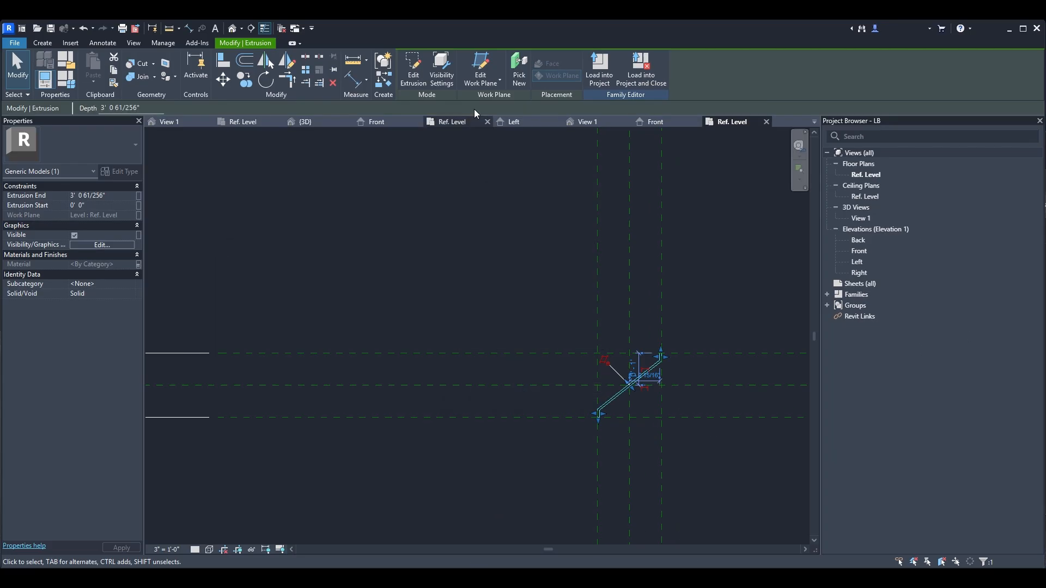
Reload the updated LB family into Family7 only.
click(608, 69)
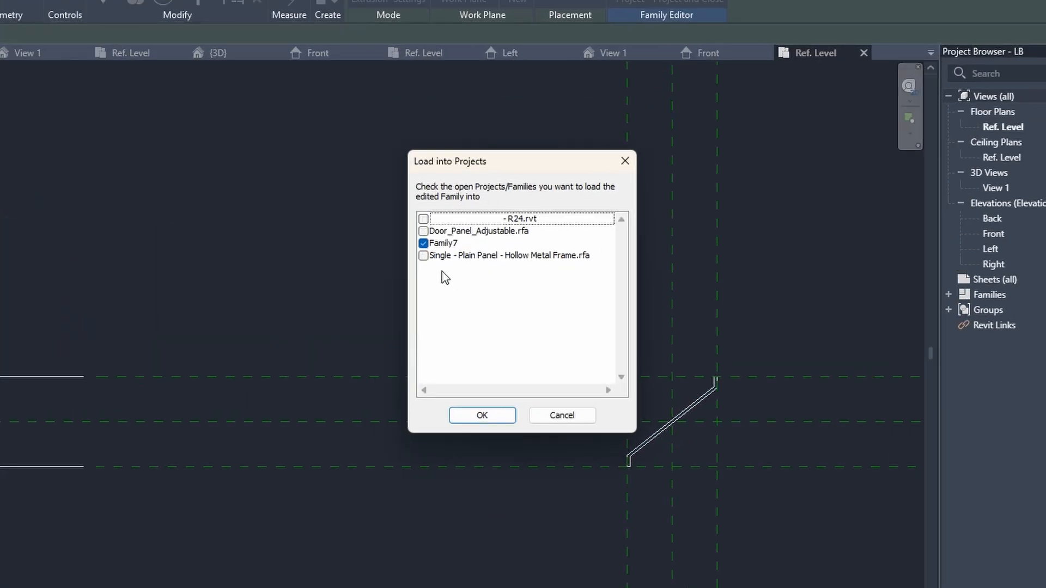
click(482, 415)
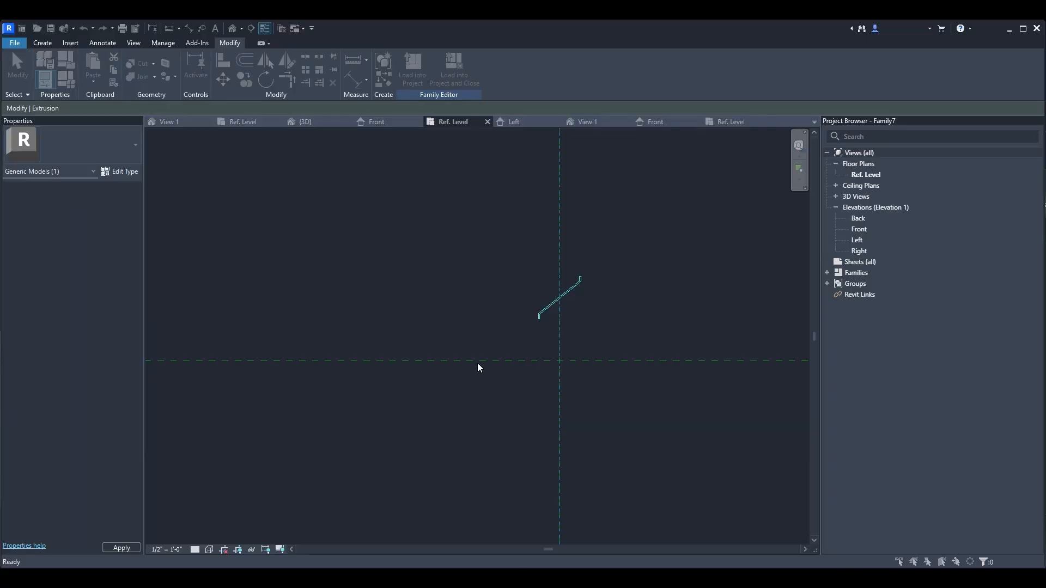
click(460, 261)
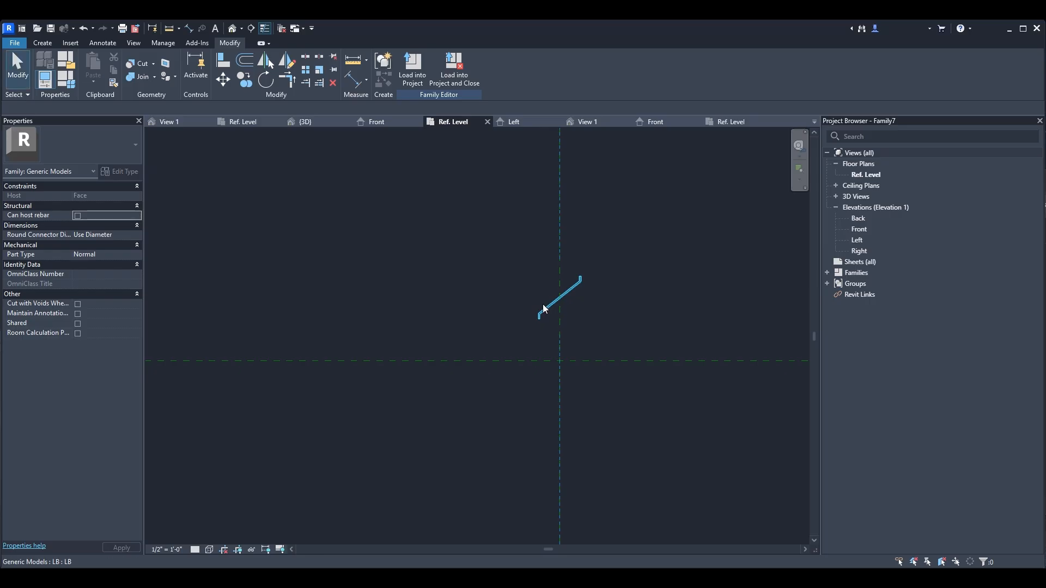
Associate the nested instance's LB Material with a new instance family parameter of the same name in Family7.
click(564, 317)
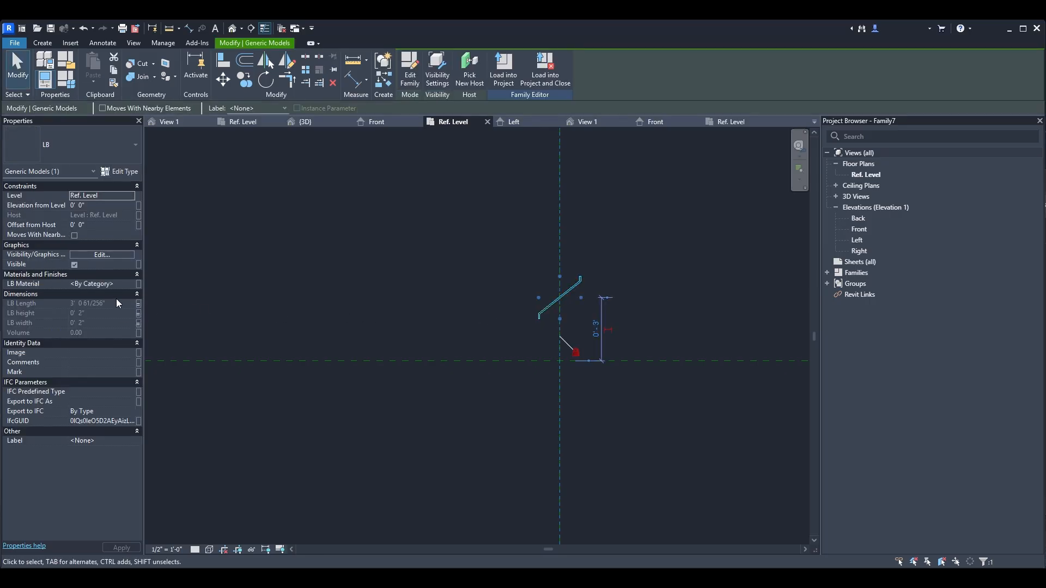
click(138, 284)
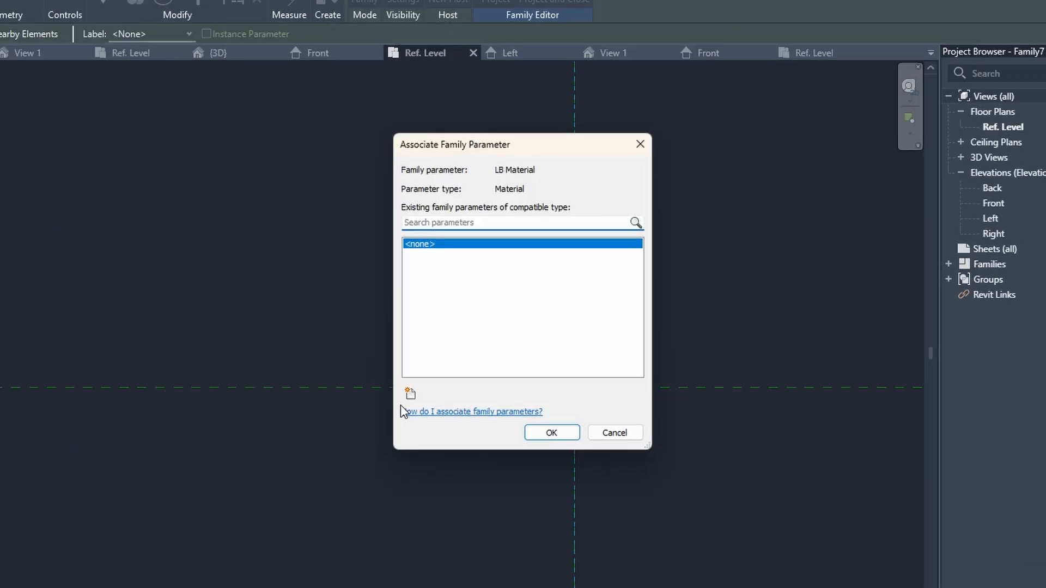
click(409, 394)
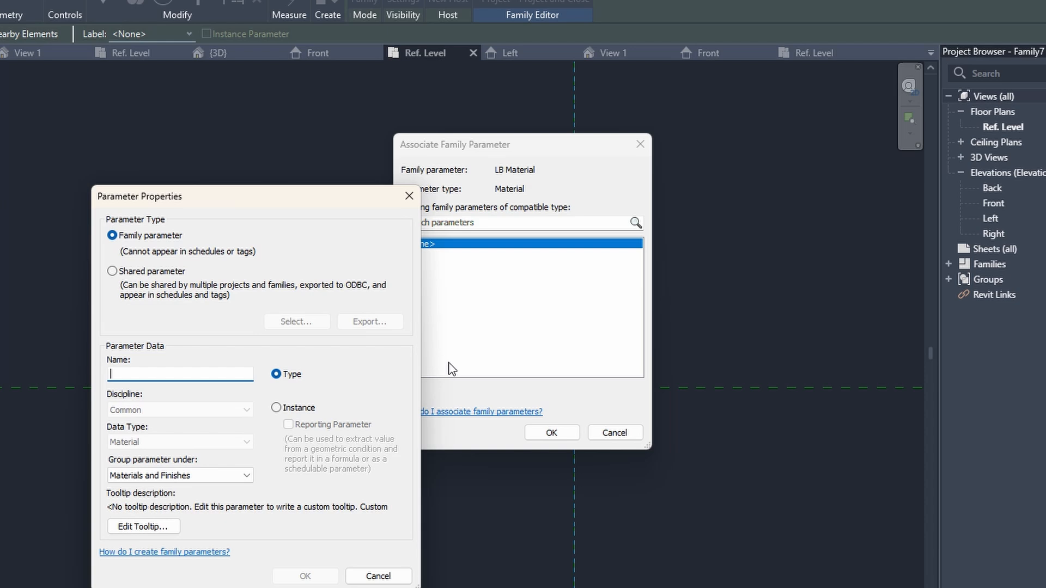
text(LB Material)
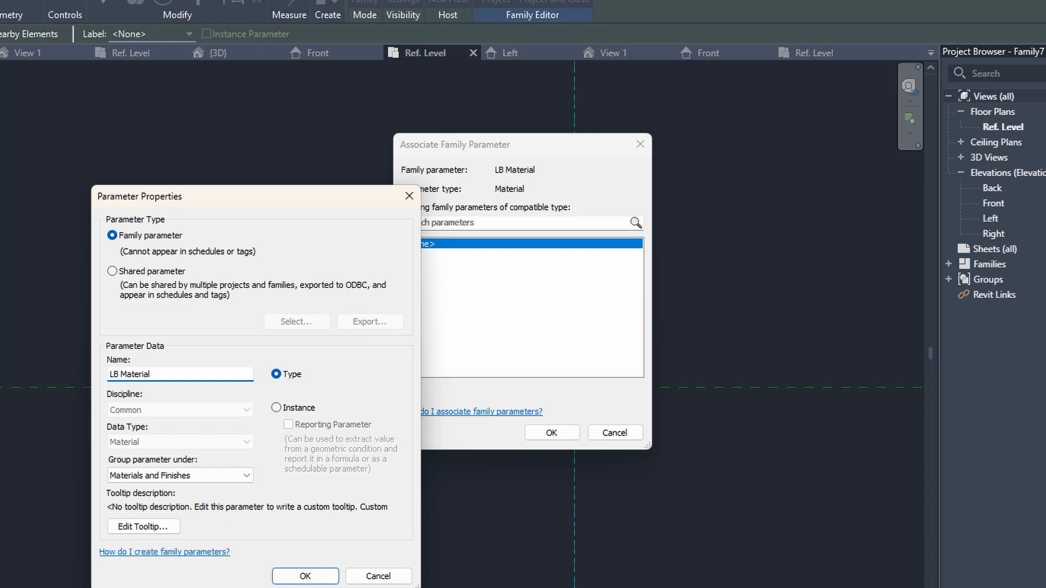
click(277, 408)
click(305, 576)
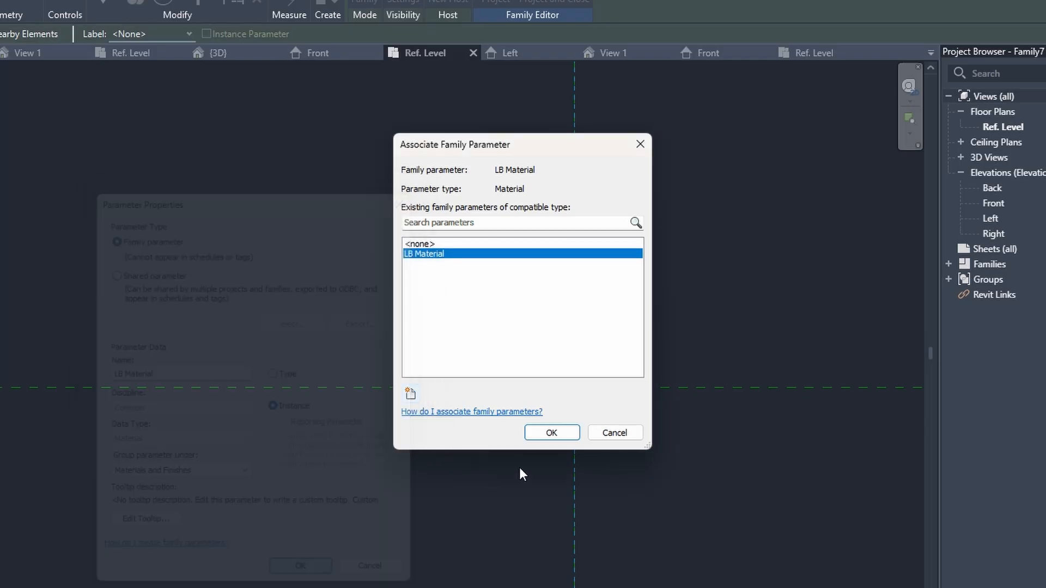
click(539, 433)
Align and lock the lower edge of the LB instance to the Center (Front/Back) reference plane.
middle_drag(531, 279, 531, 319)
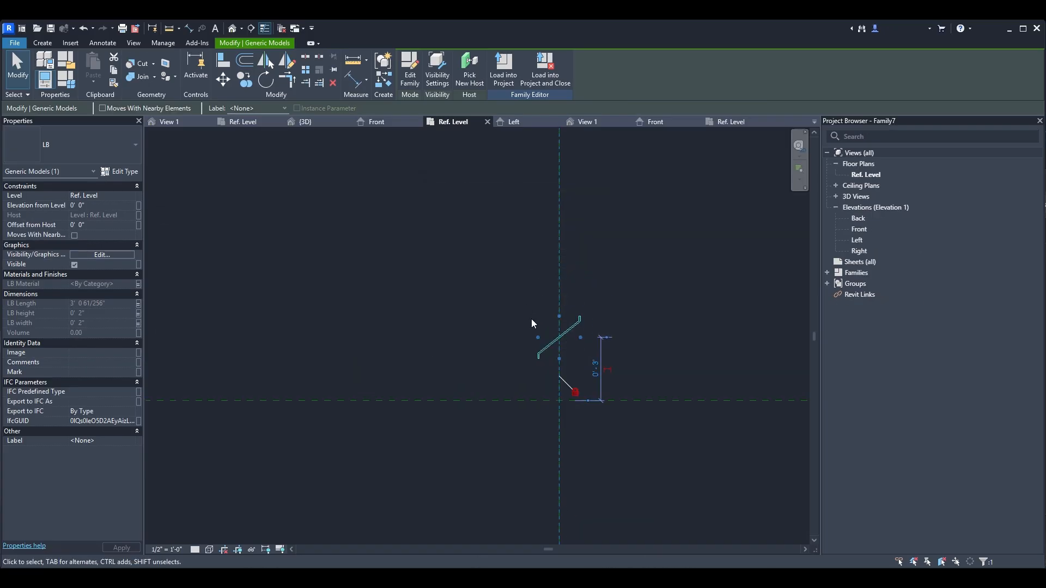
scroll(531, 318, up, 1)
key(Escape)
key(a)
key(l)
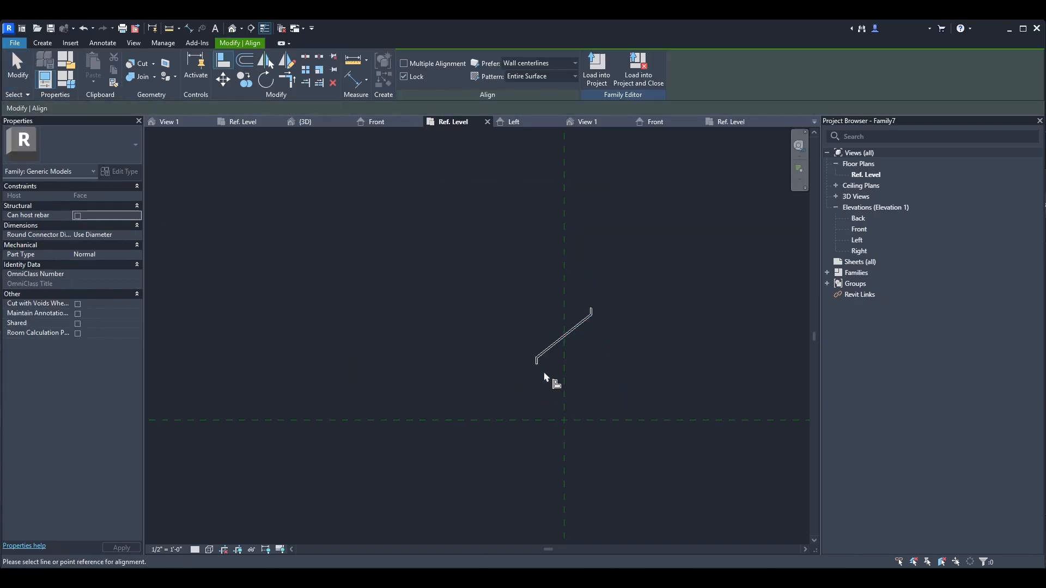
click(509, 420)
click(539, 364)
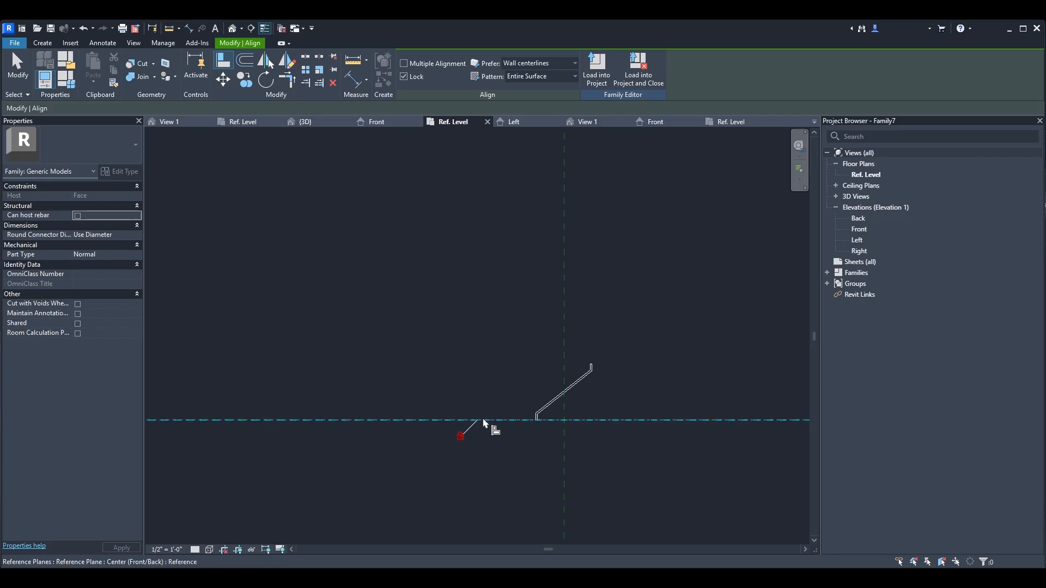
scroll(493, 396, down, 1)
scroll(493, 396, down, 1)
key(Escape)
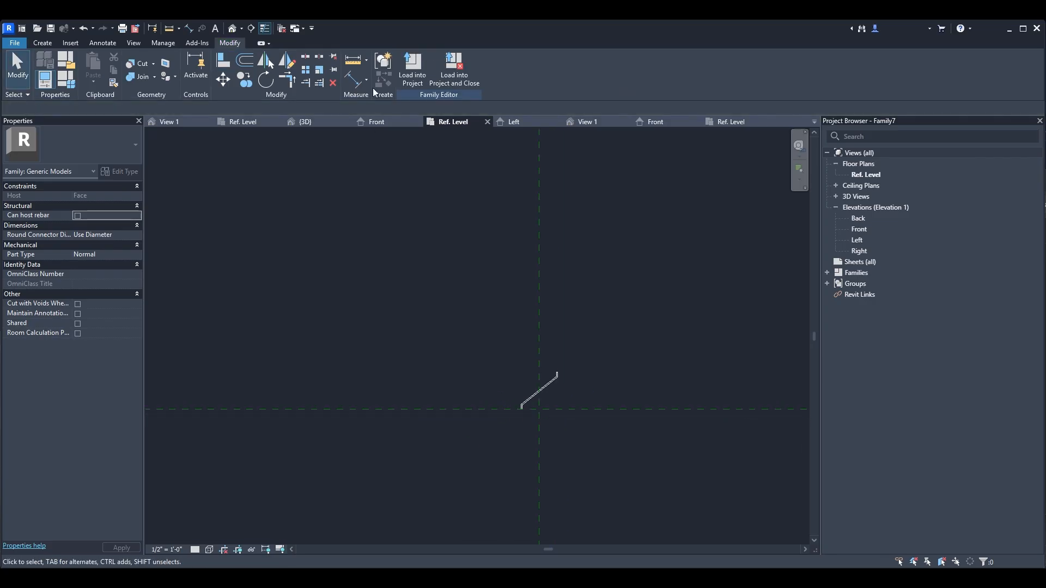
Draw a horizontal reference plane about 1' - 1 5/16" above the Center (Front/Back) plane, crossing the vertical centre plane.
click(43, 43)
click(621, 66)
middle_drag(505, 211, 496, 236)
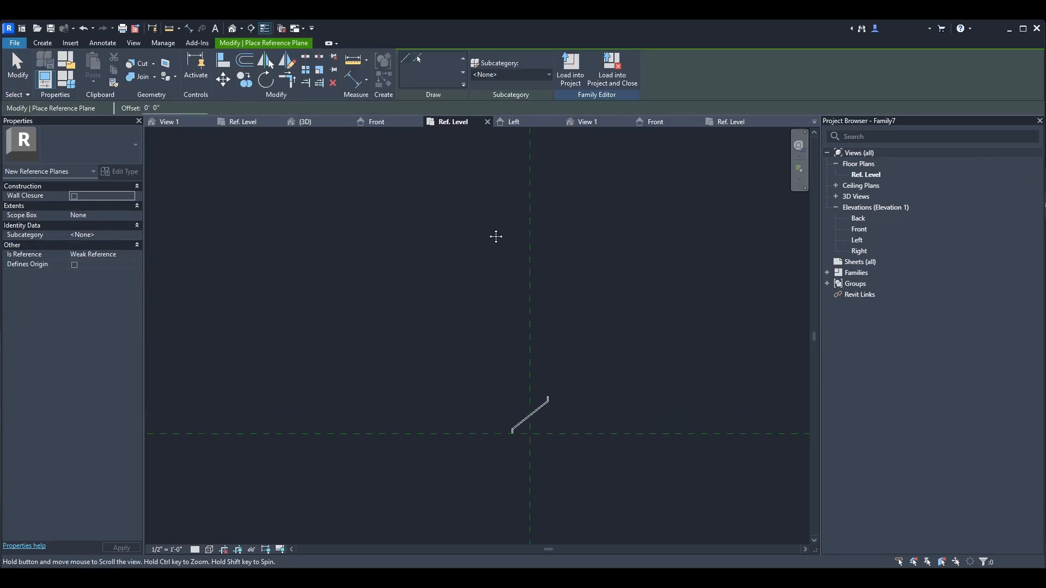
click(460, 189)
click(594, 189)
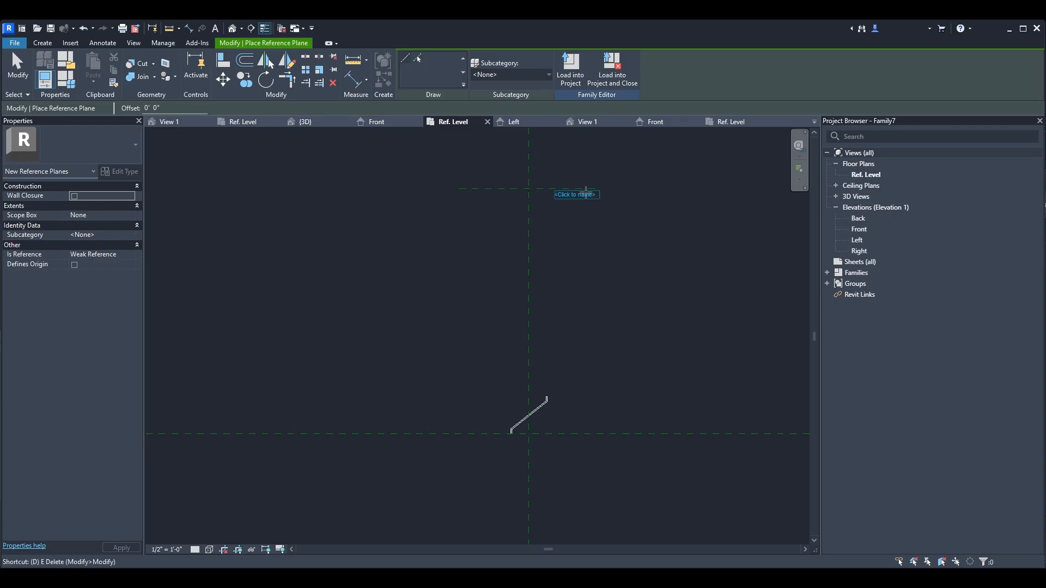
Dimension the distance between the upper horizontal reference plane and the Center (Front/Back) plane.
key(i)
click(580, 189)
click(594, 434)
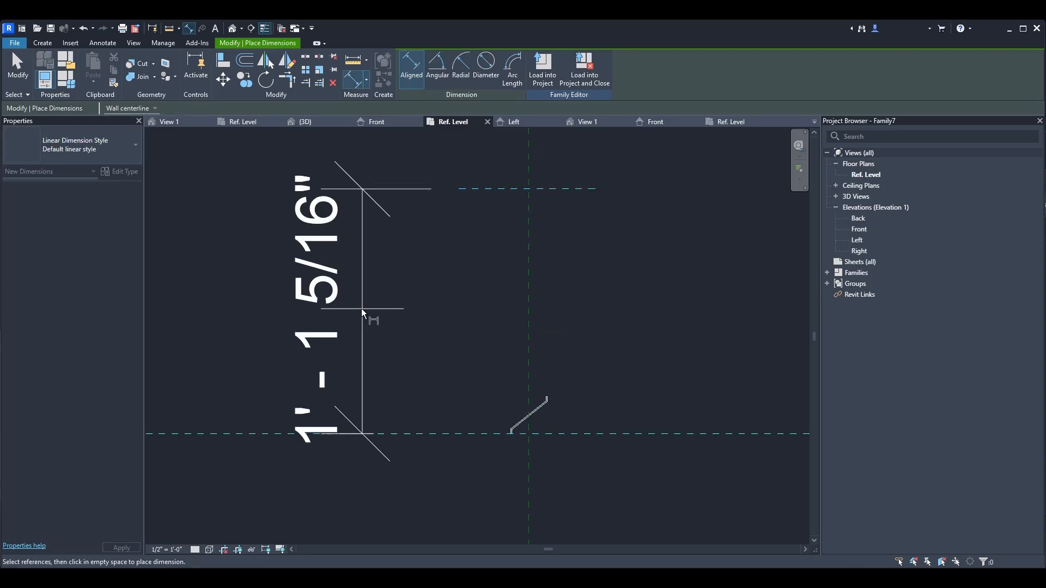
click(335, 307)
key(Escape)
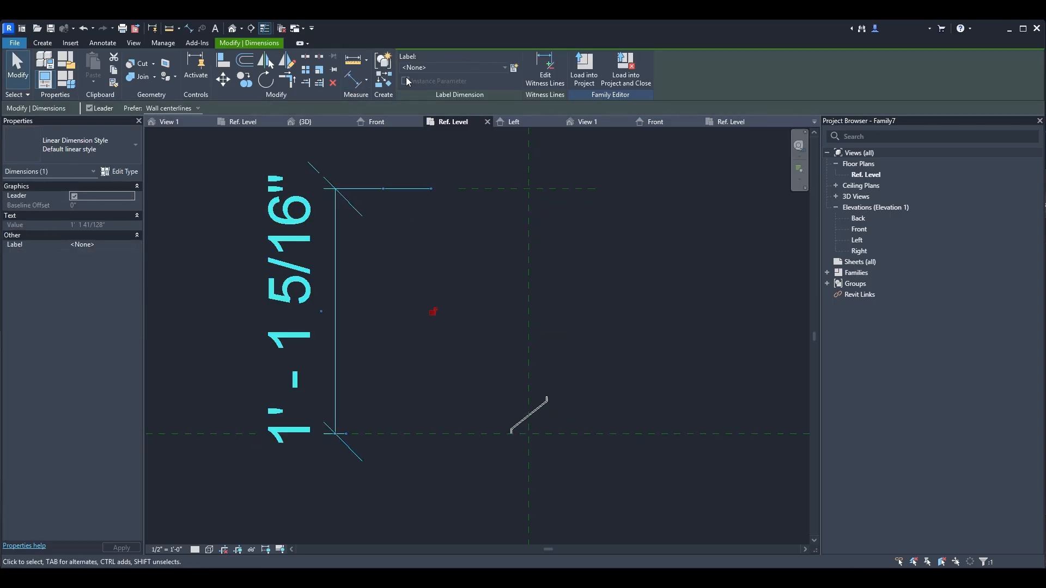
Label the vertical dimension with a new instance family parameter named L Height.
click(514, 68)
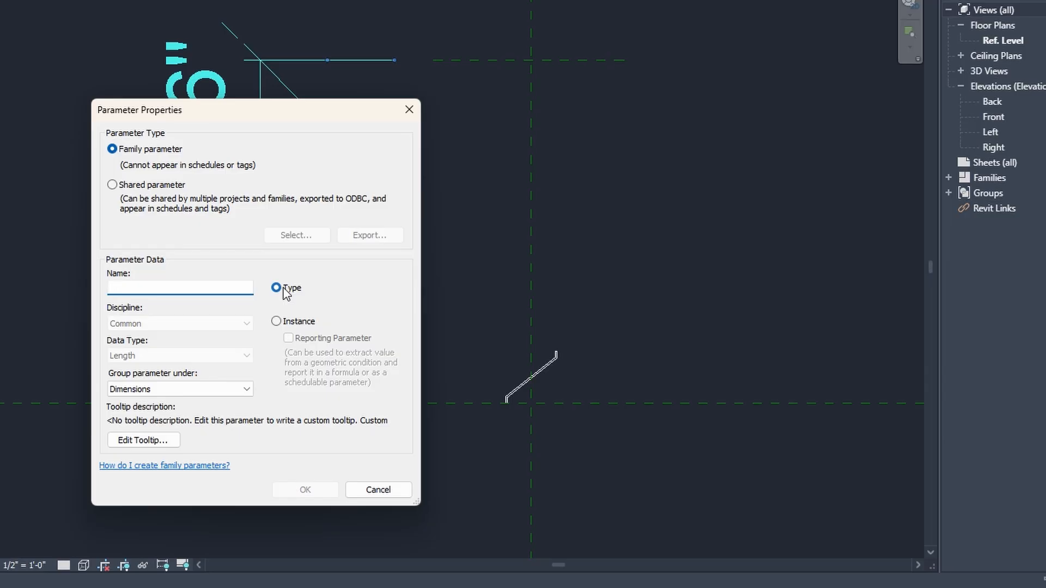
text(L Height)
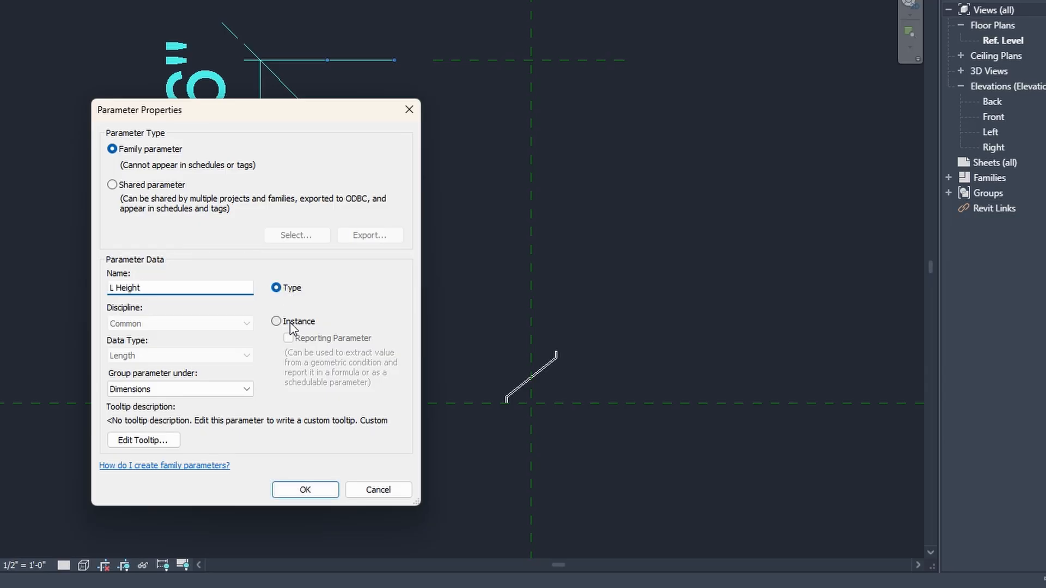
click(276, 321)
click(305, 490)
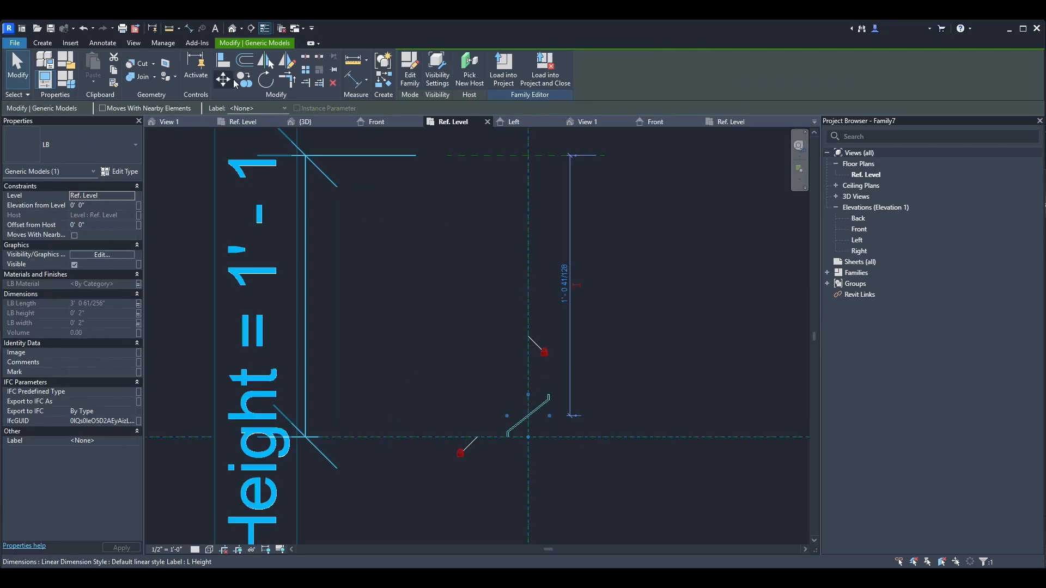
Array the LB instance vertically as 4 grouped and associated items, with the last one ending near the upper reference plane.
click(306, 69)
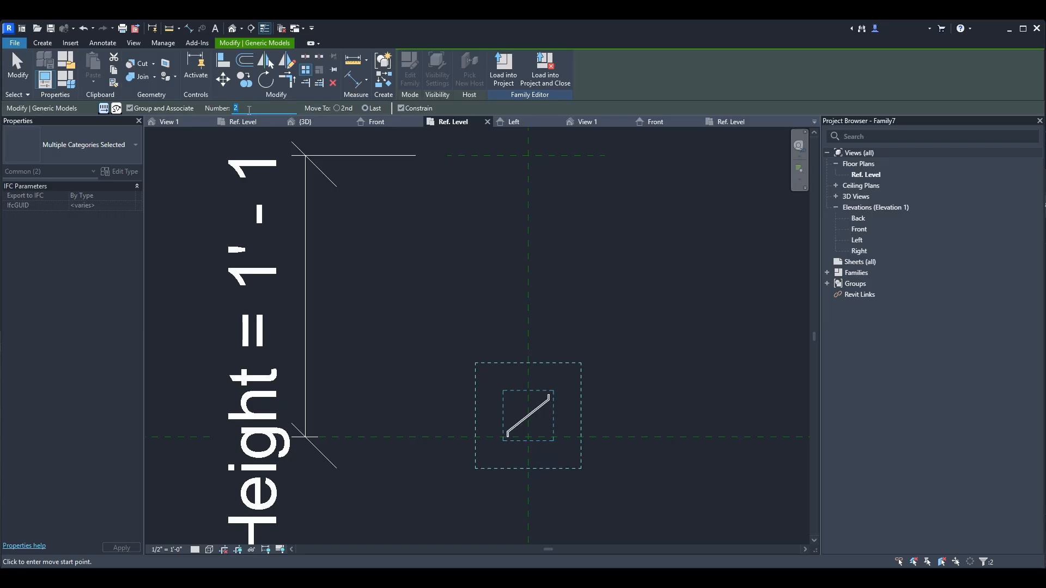
text(4)
scroll(548, 392, up, 2)
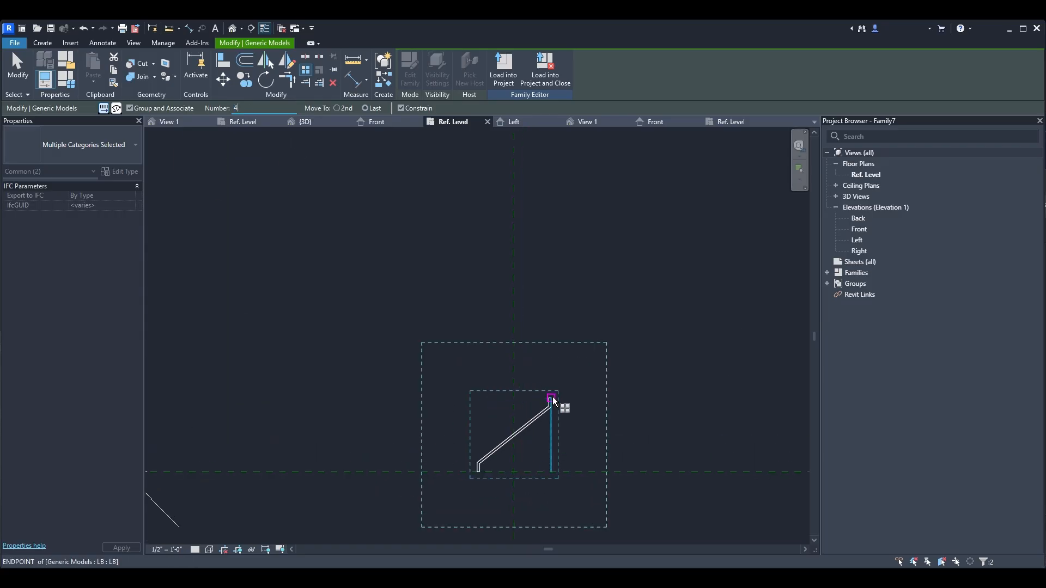
click(551, 399)
middle_drag(557, 274, 581, 412)
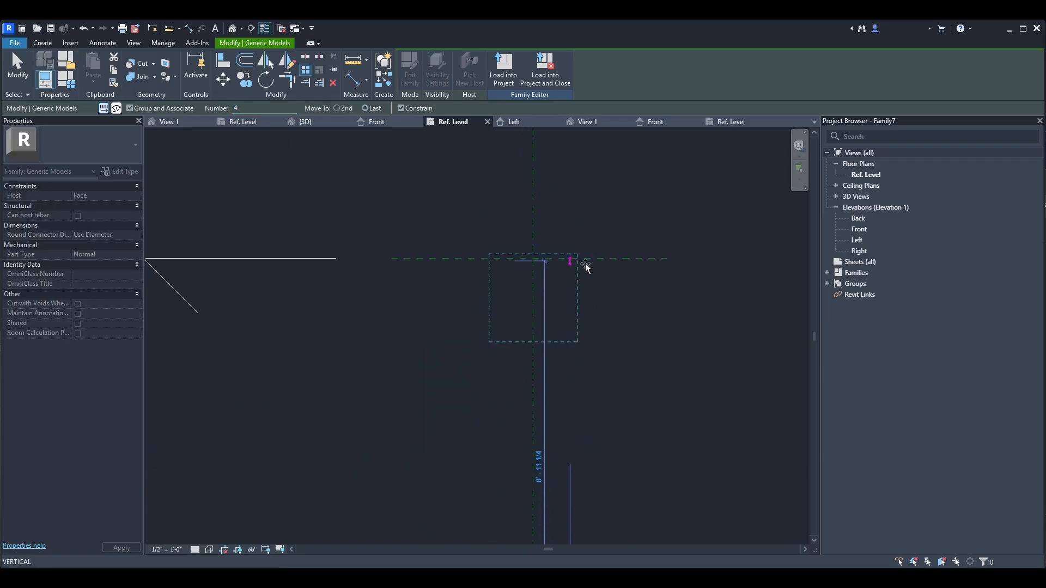
click(585, 263)
scroll(524, 326, down, 1)
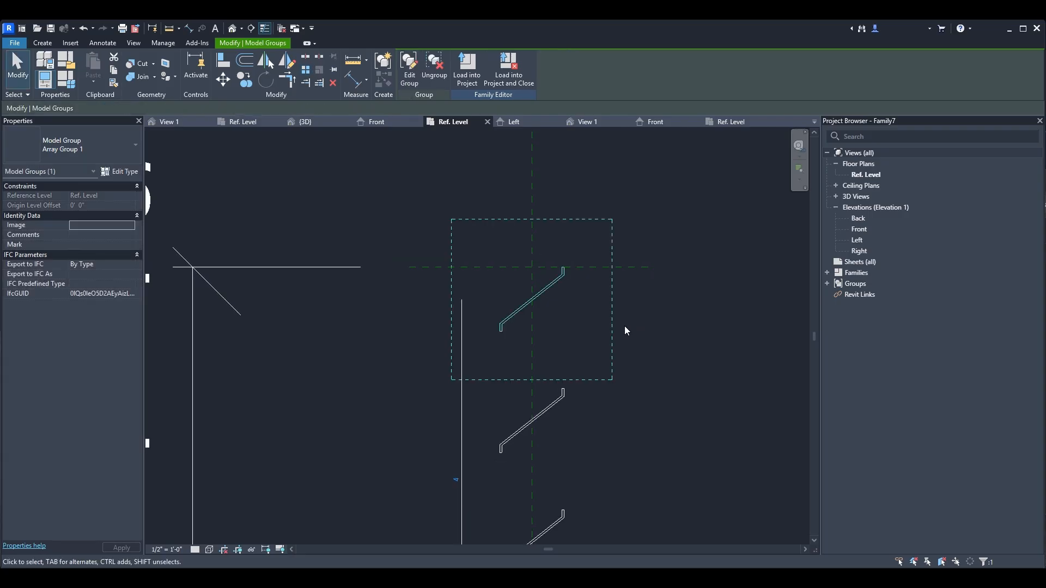
Align and lock the top edge of the uppermost arrayed blade to the upper reference plane.
key(a)
key(l)
click(579, 268)
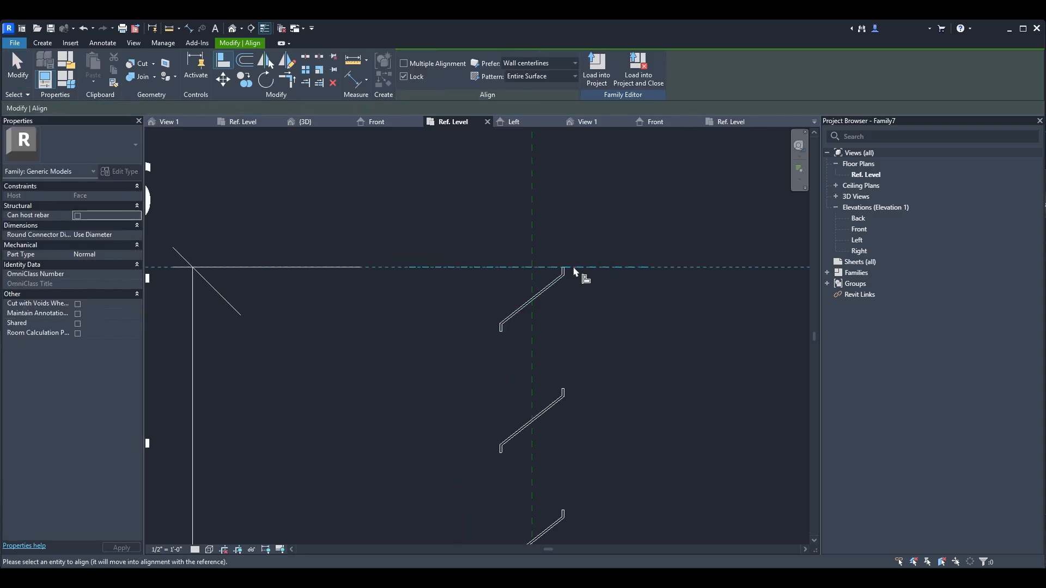
click(556, 273)
click(532, 253)
scroll(567, 316, down, 3)
key(Escape)
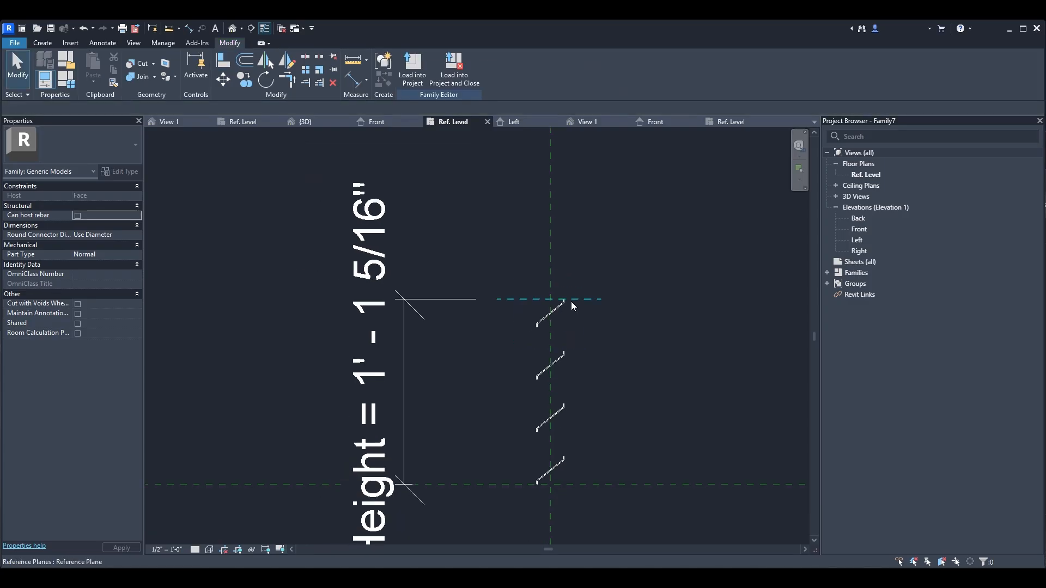
Label the blade array's item count with a new instance family parameter named L Number.
click(521, 370)
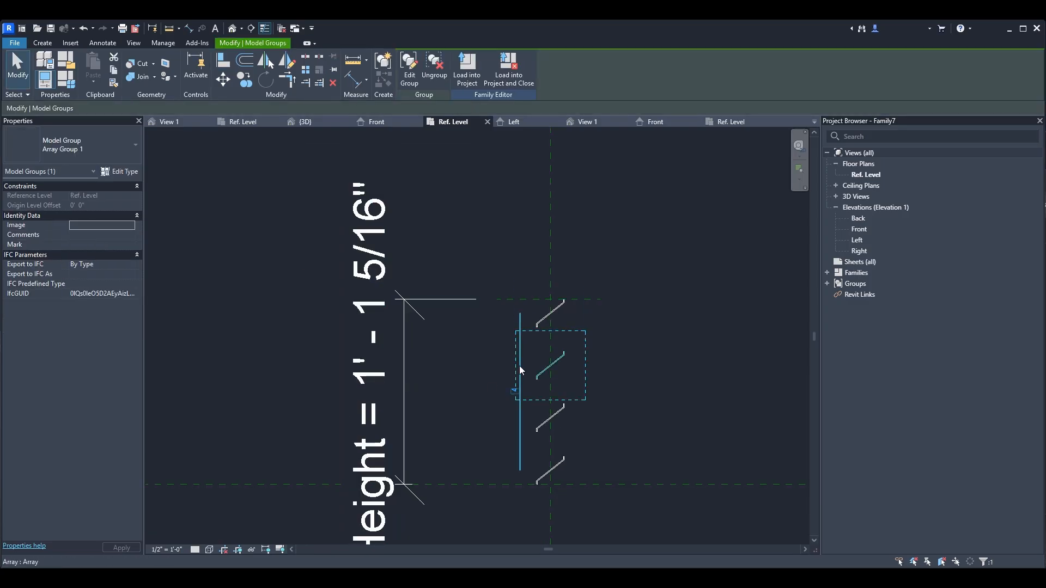
click(520, 364)
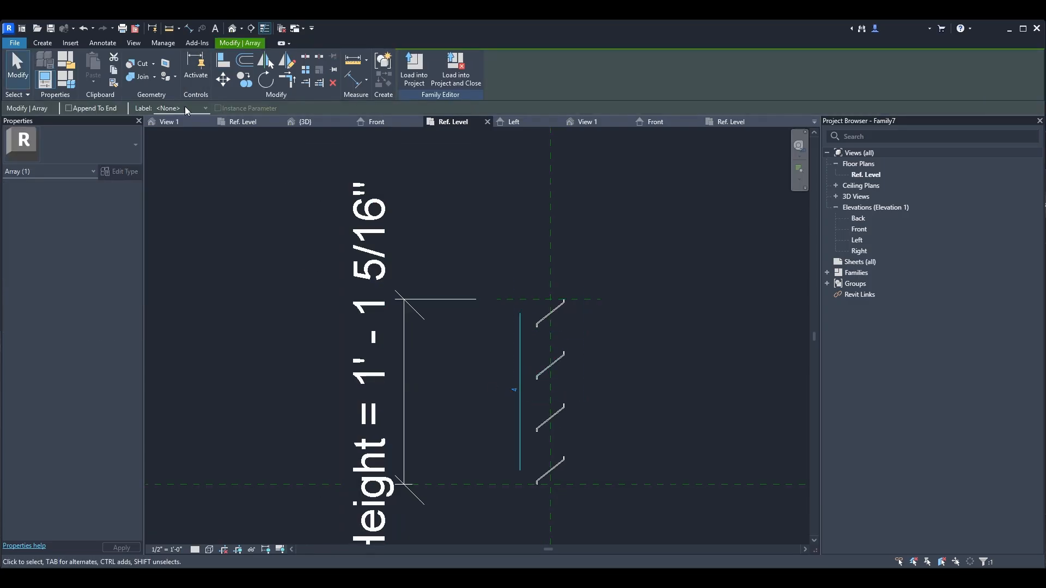
click(184, 108)
click(192, 127)
text(L Number)
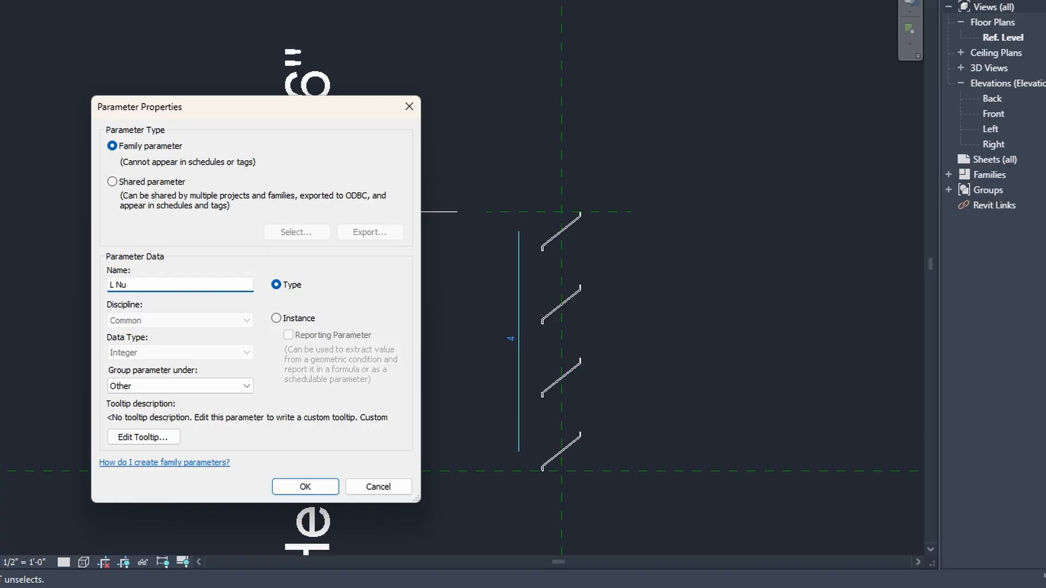
click(276, 318)
click(305, 486)
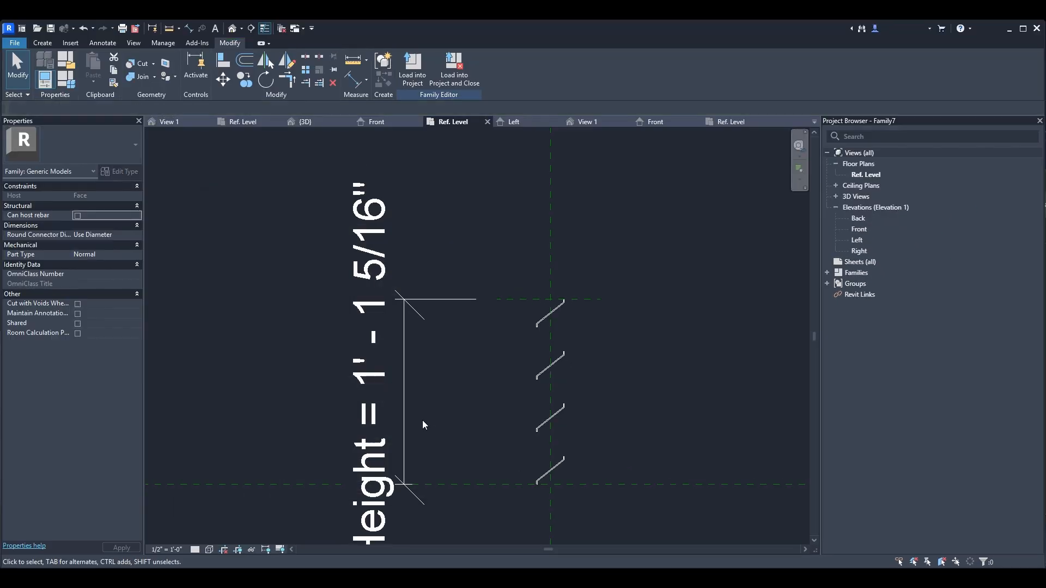
Give the L Number parameter the formula L Height/LB Height in the family types.
click(69, 84)
click(539, 335)
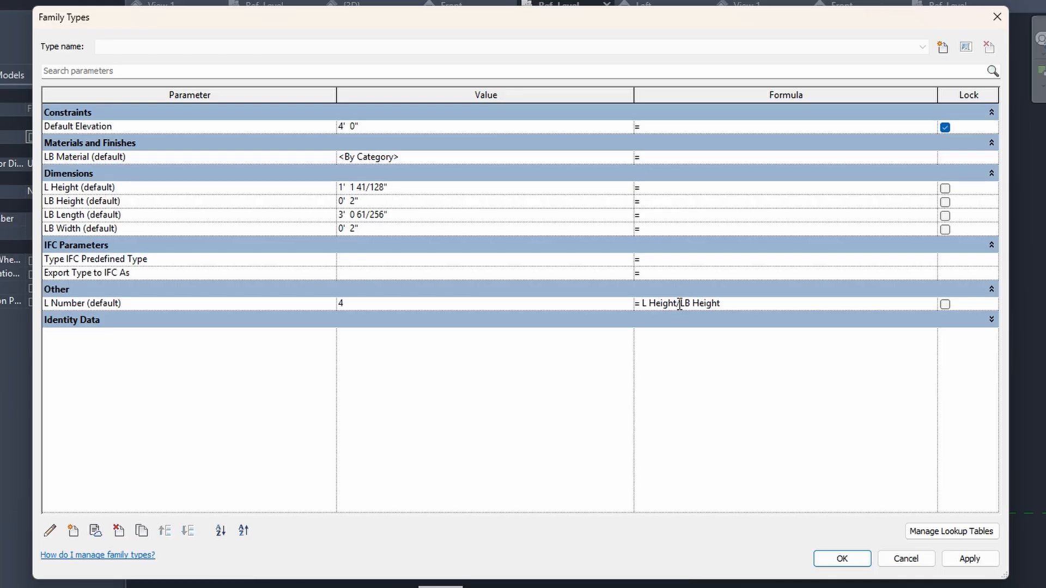
click(842, 559)
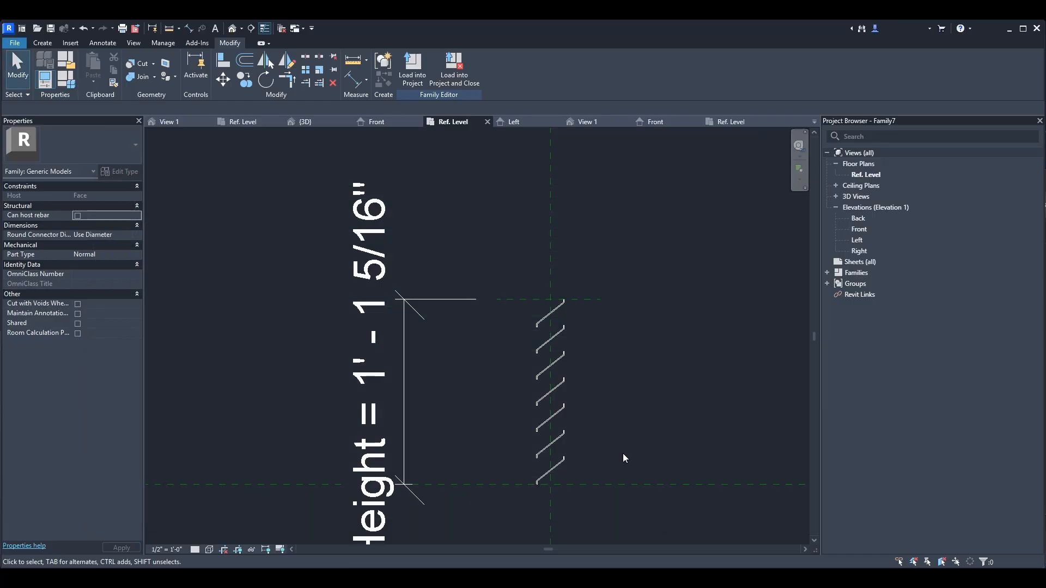
Set the L Height dimension to 2' by editing it from the upper reference plane.
click(511, 296)
click(413, 356)
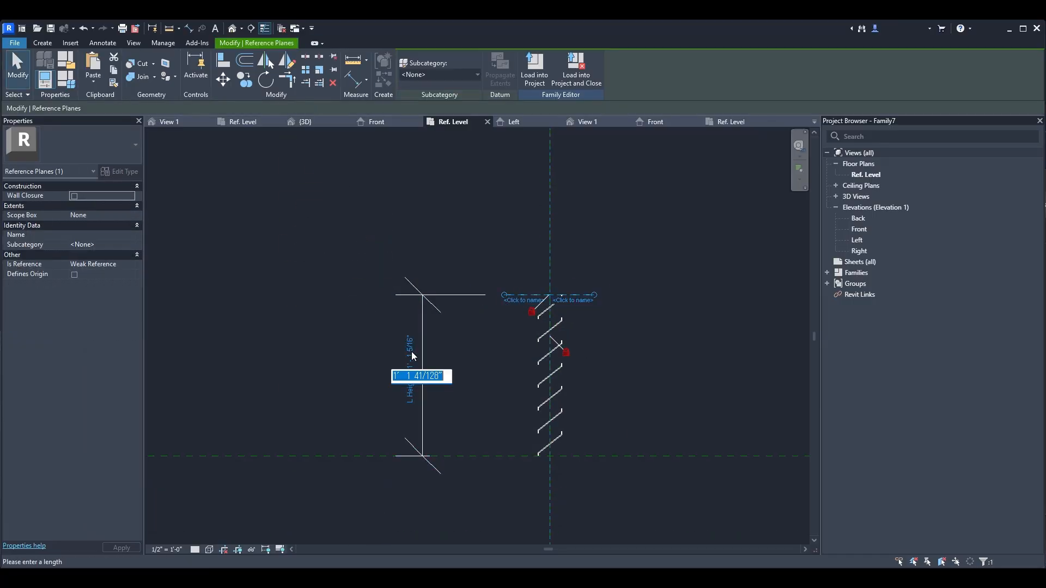
text(2)
key(Return)
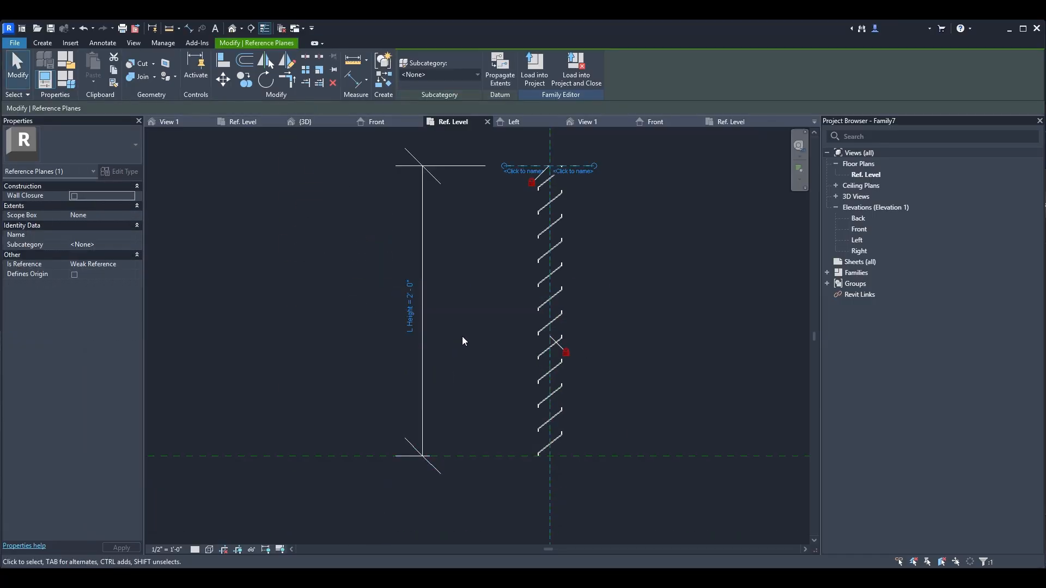
click(466, 294)
middle_drag(466, 295, 464, 348)
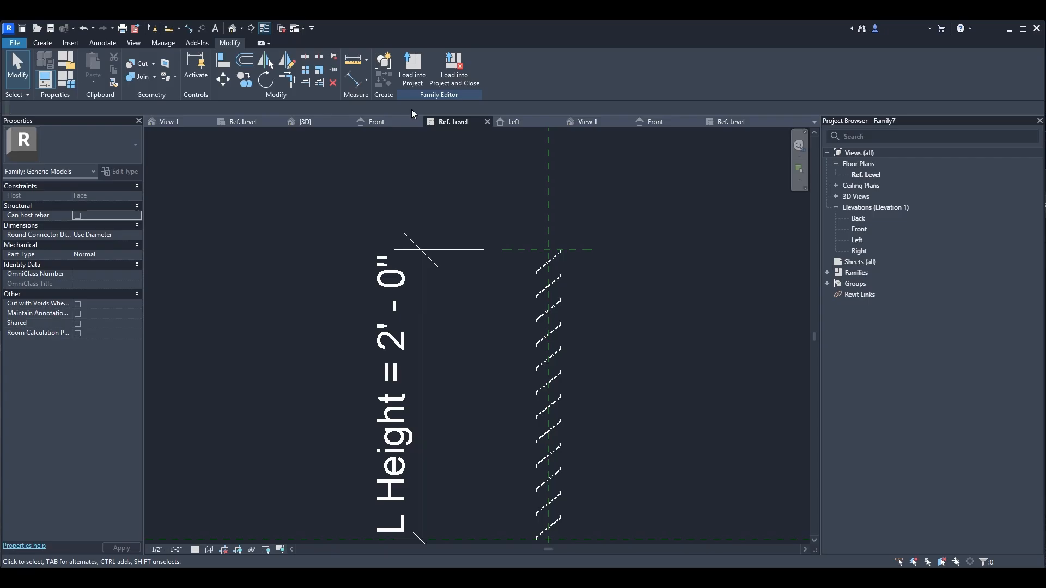
Save the host family as Louver in Documents with a maximum of 1 backup.
click(16, 43)
mouse_move(64, 175)
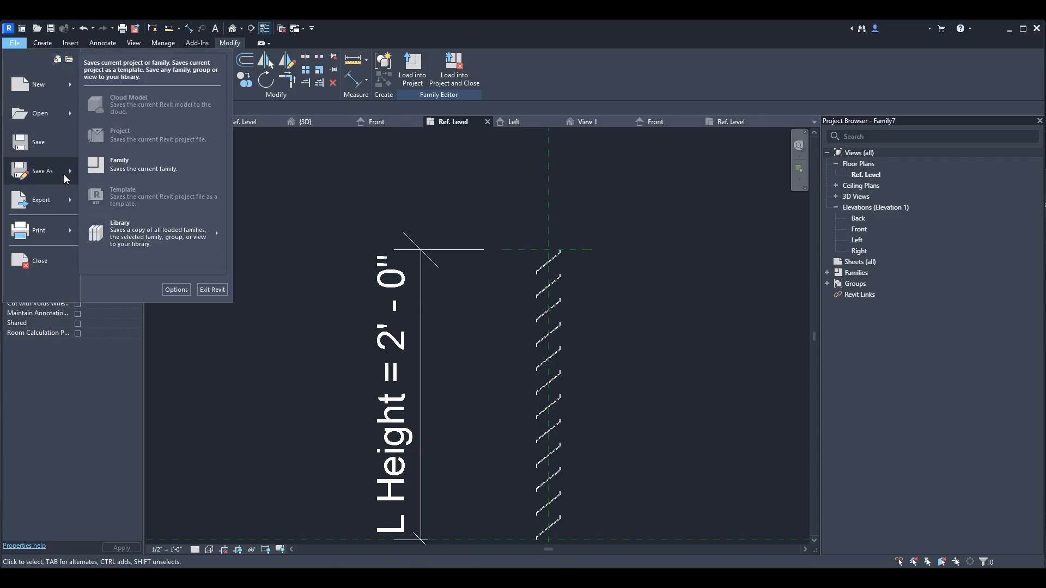
click(131, 164)
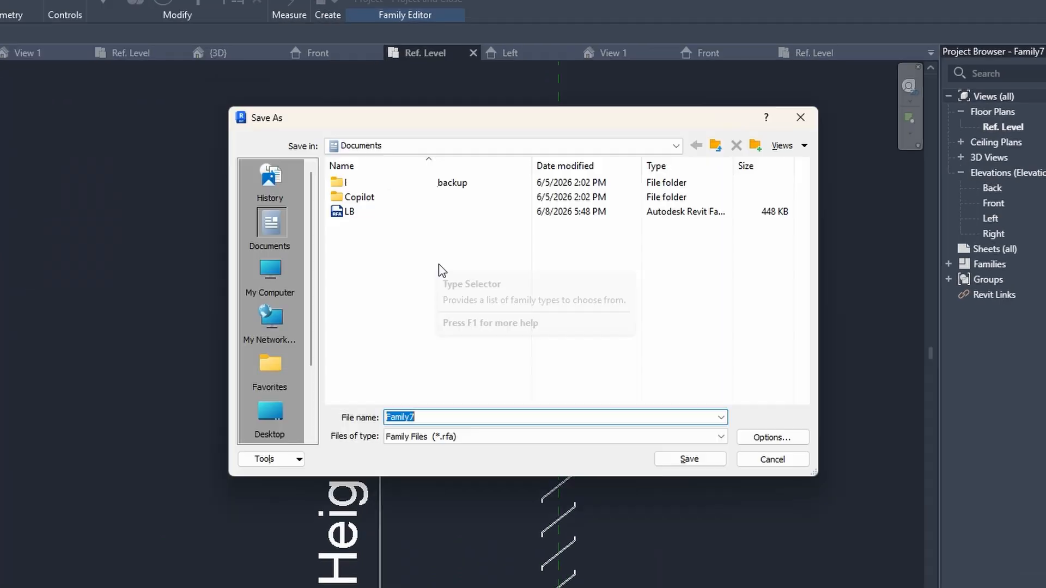
text(Louver)
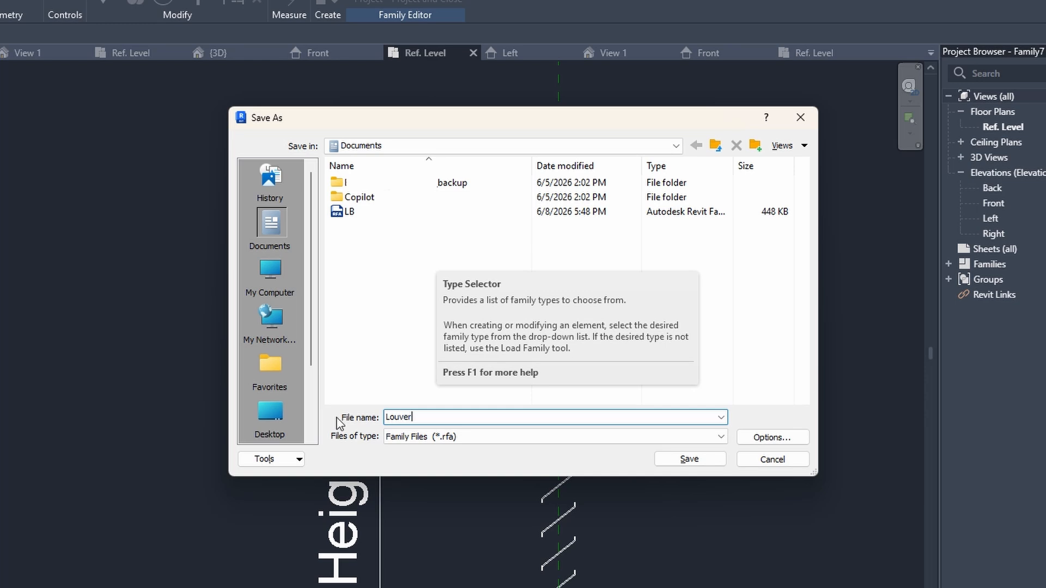
click(785, 438)
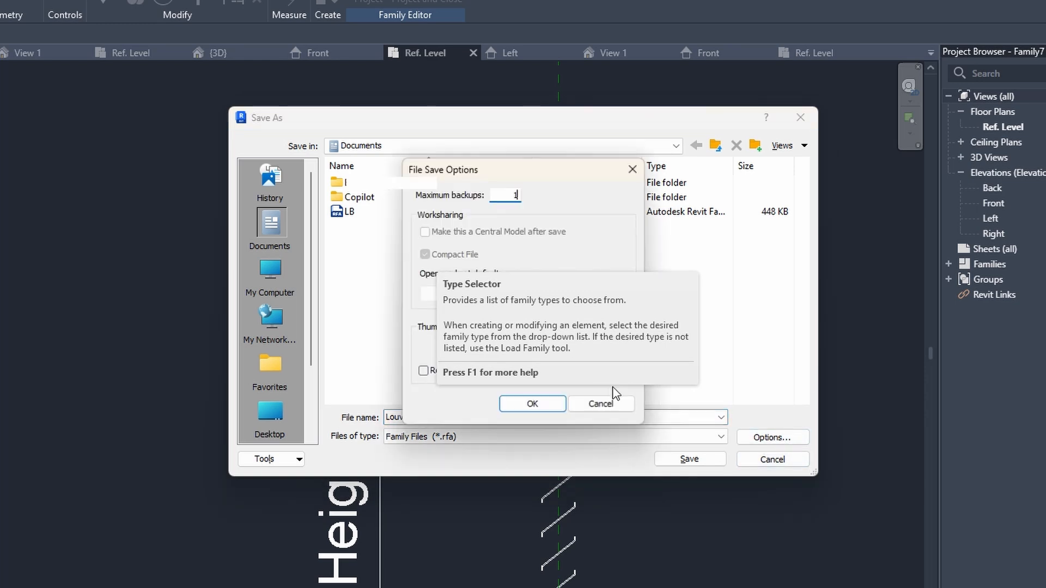
click(551, 402)
click(689, 459)
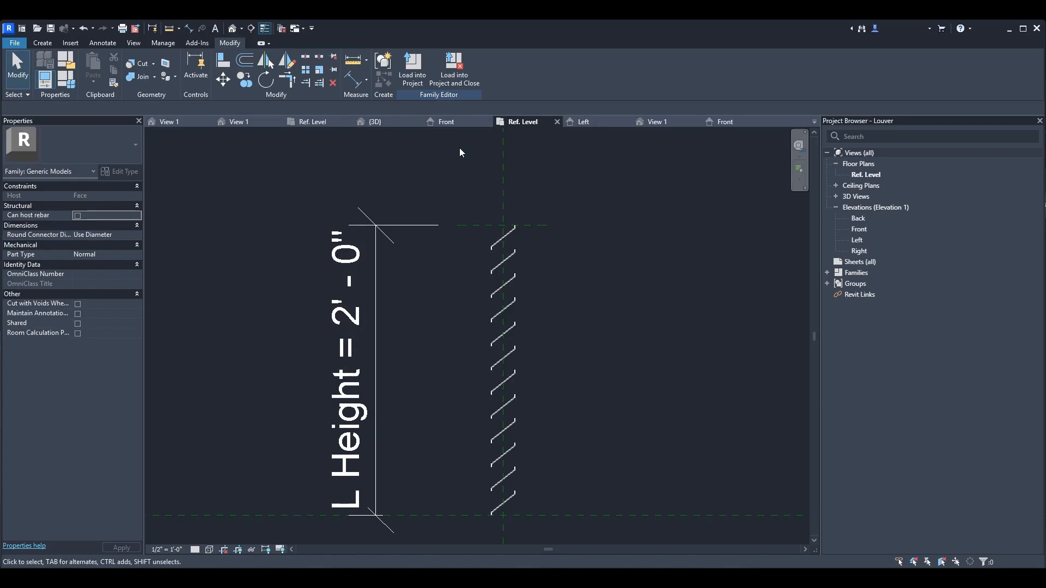
Load the Louver family into Door_Panel_Adjustable.rfa only.
click(403, 76)
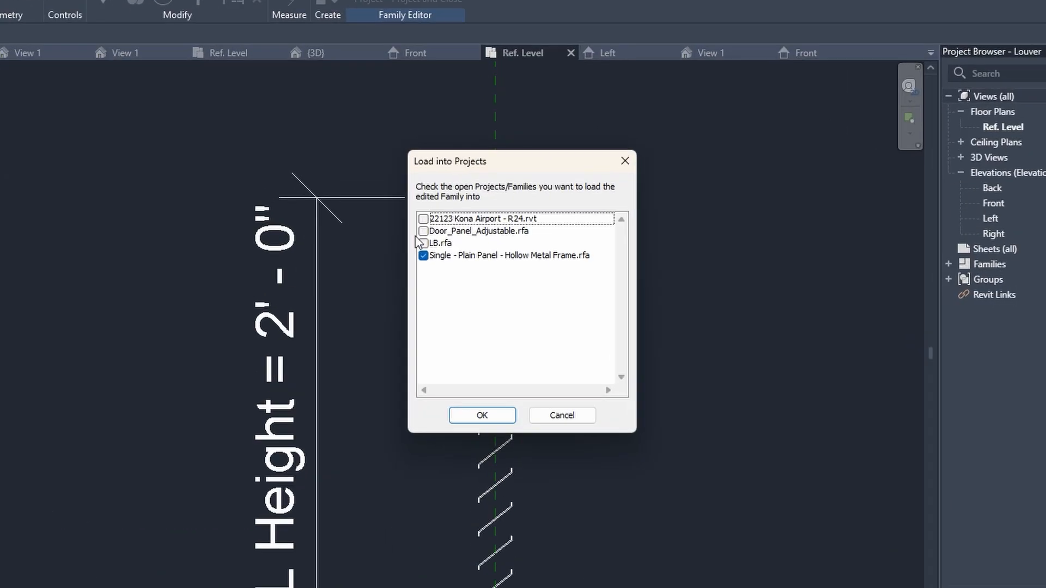
click(423, 256)
click(423, 231)
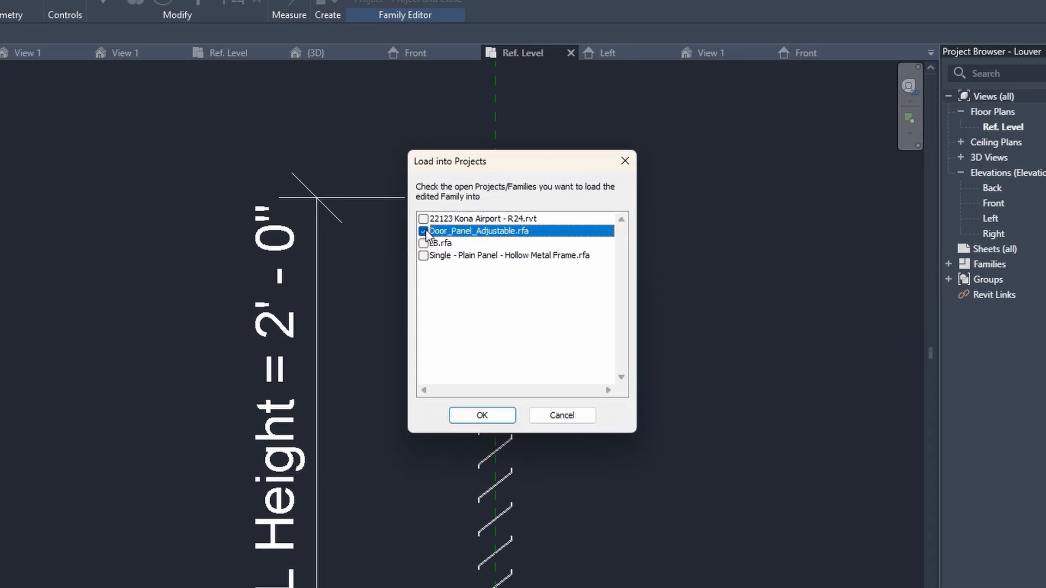
click(458, 409)
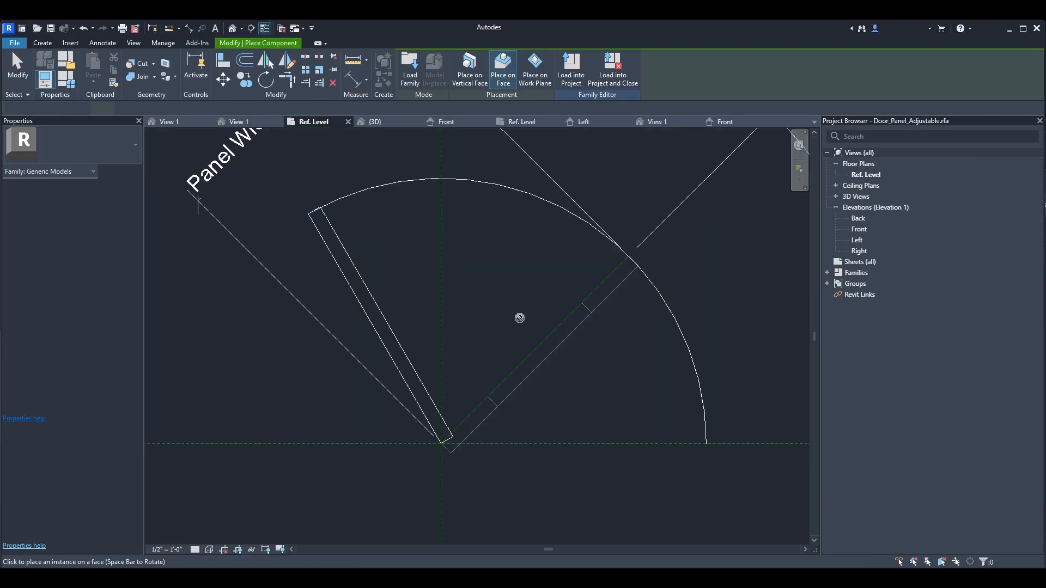
Place a Louver instance in the 3D view on the door panel opening's inner side face, rotated so its blades stack vertically.
scroll(490, 384, up, 2)
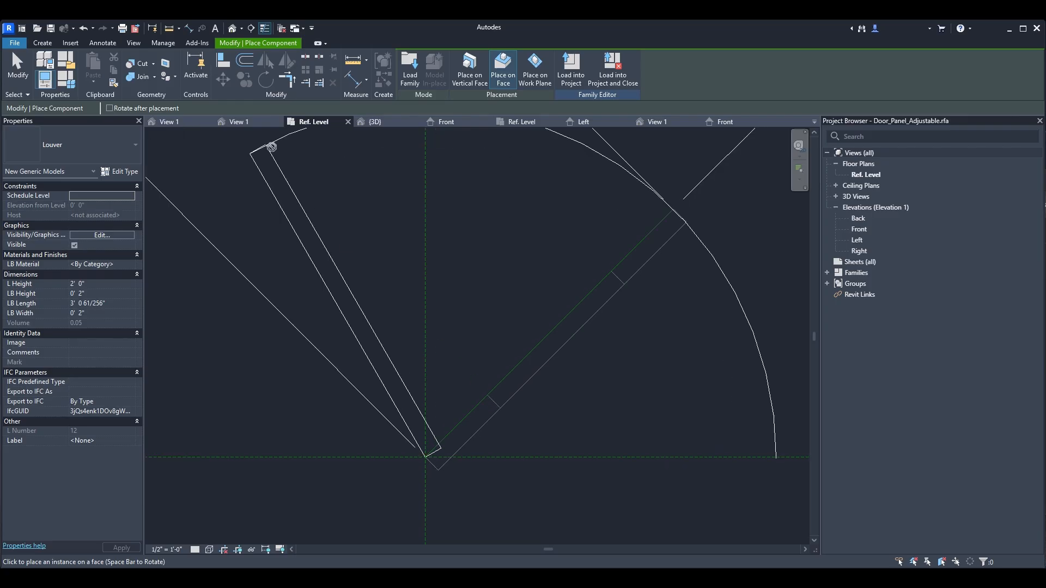
click(229, 30)
shift+middle_drag(485, 419, 406, 402)
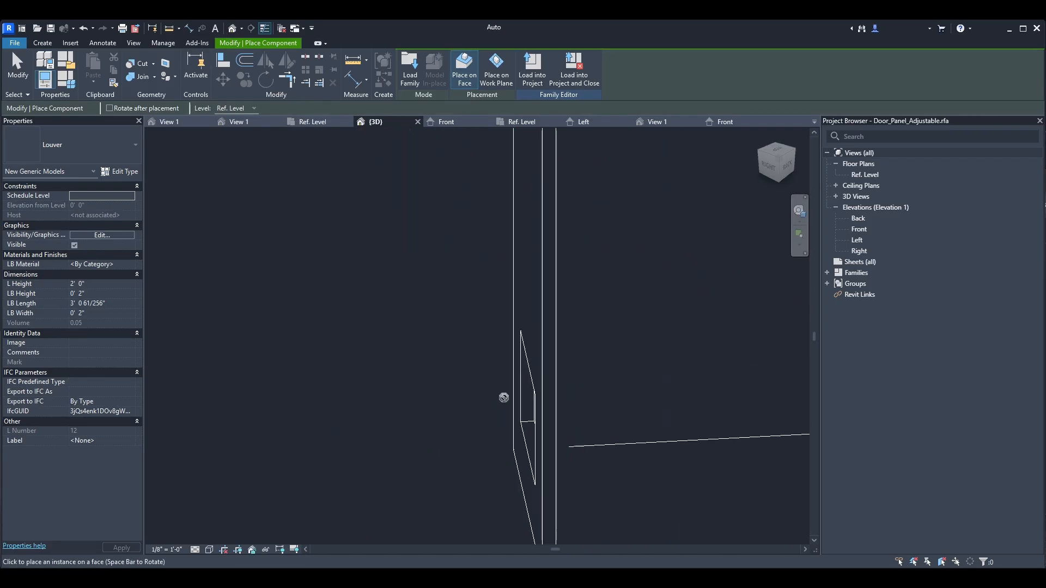
scroll(505, 397, up, 1)
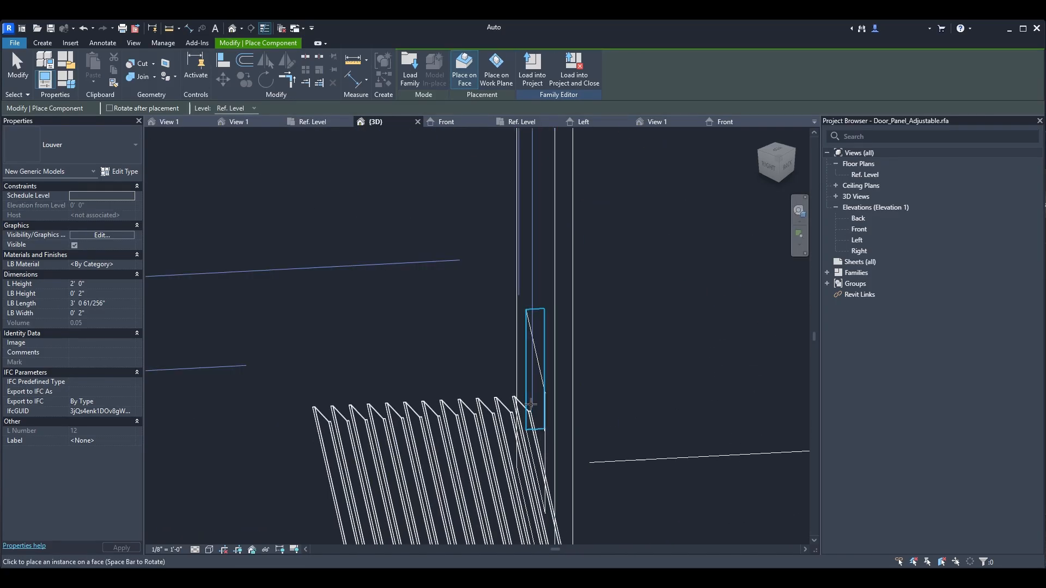
key(space)
key(space)
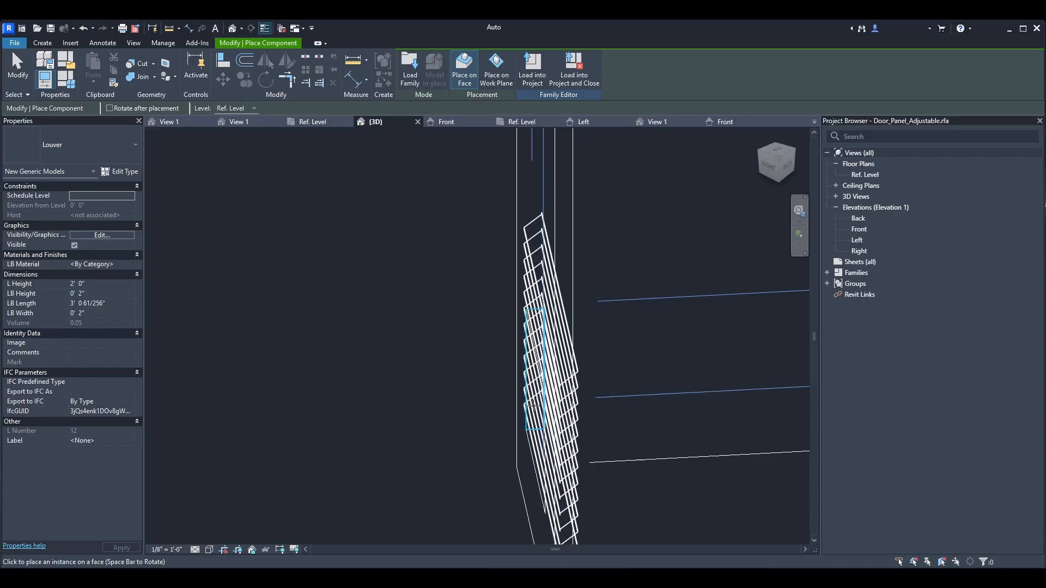
key(Escape)
key(Escape)
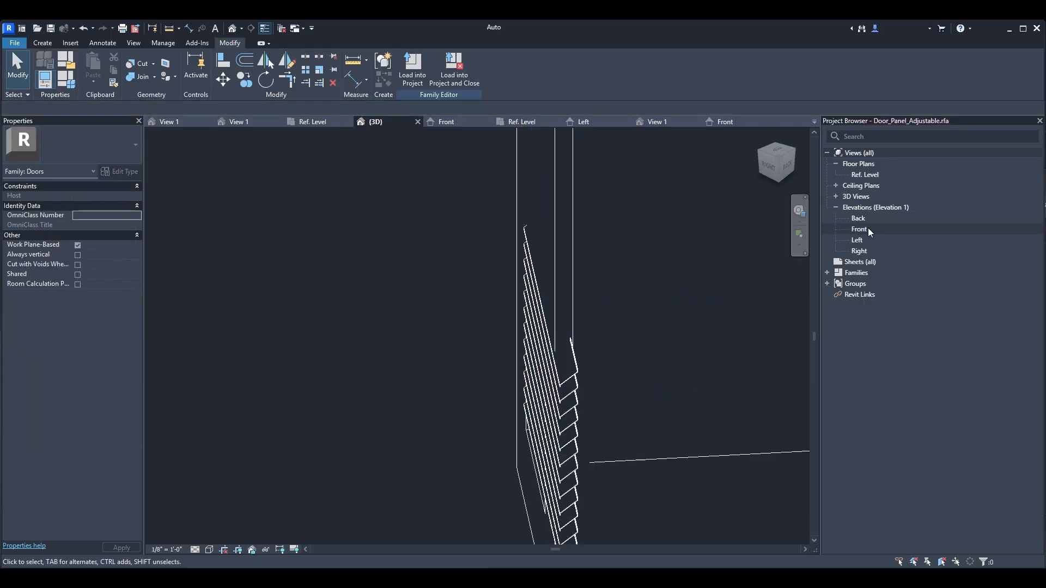
In the Ref. Level plan, align the louver's long outer edge to the angled reference plane along the door panel and lock it.
double_click(864, 174)
scroll(480, 411, up, 3)
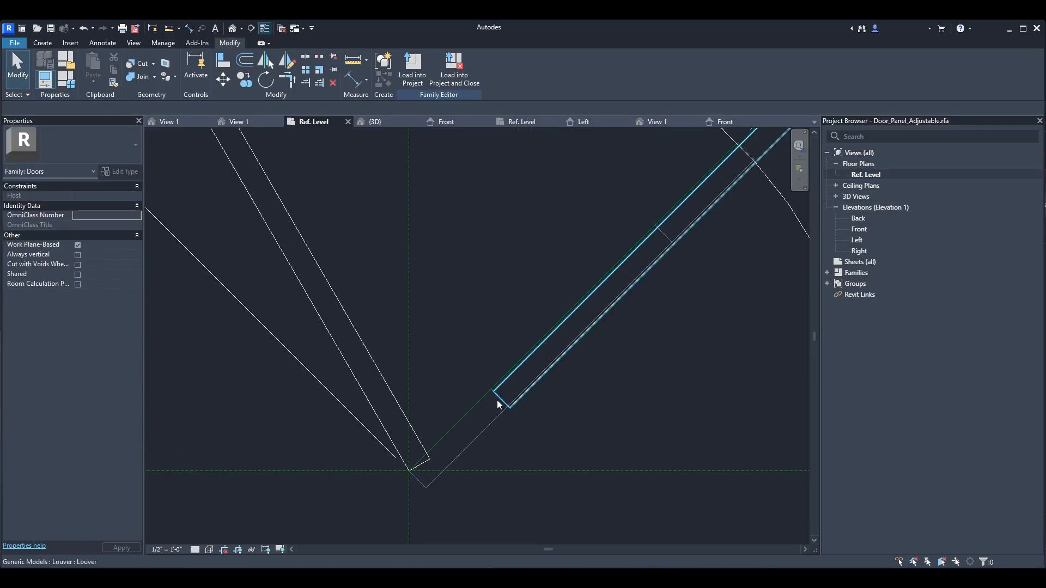
scroll(498, 394, up, 2)
key(a)
key(l)
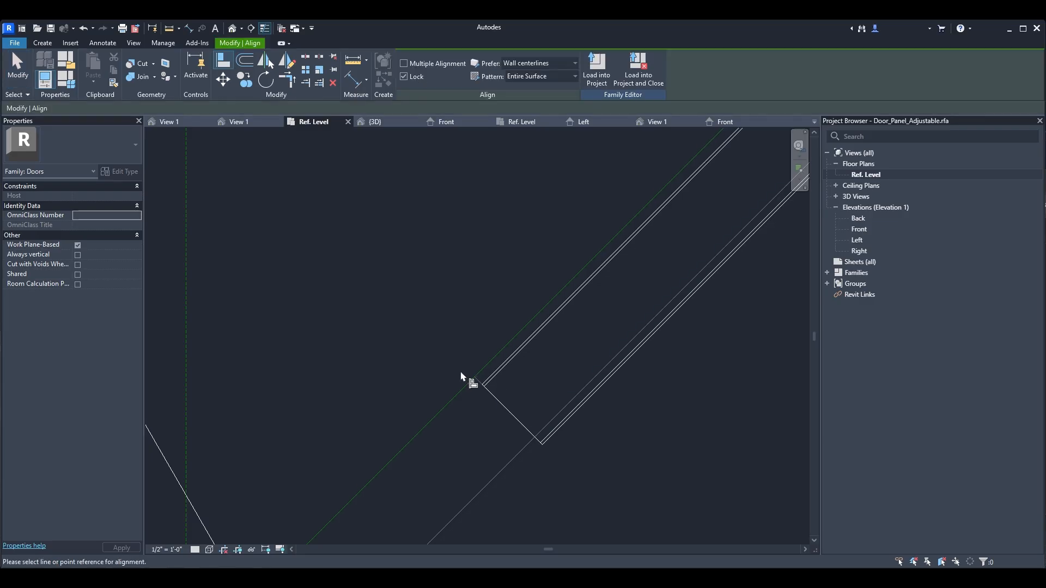
click(489, 369)
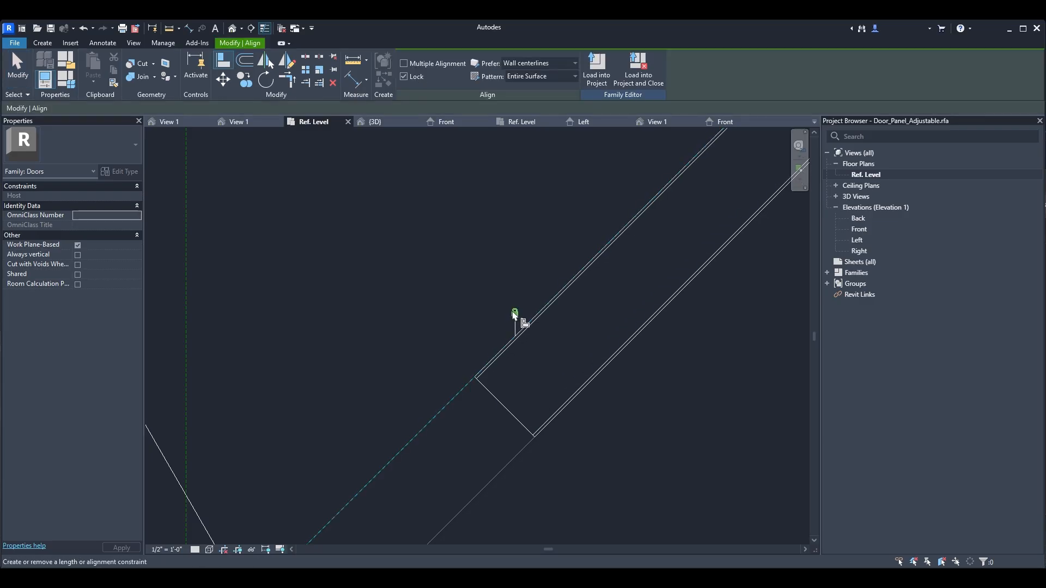
scroll(452, 404, down, 3)
scroll(442, 421, down, 2)
key(Escape)
key(Escape)
Associate the nested louver's L Height with the door panel family's L Height parameter.
click(484, 389)
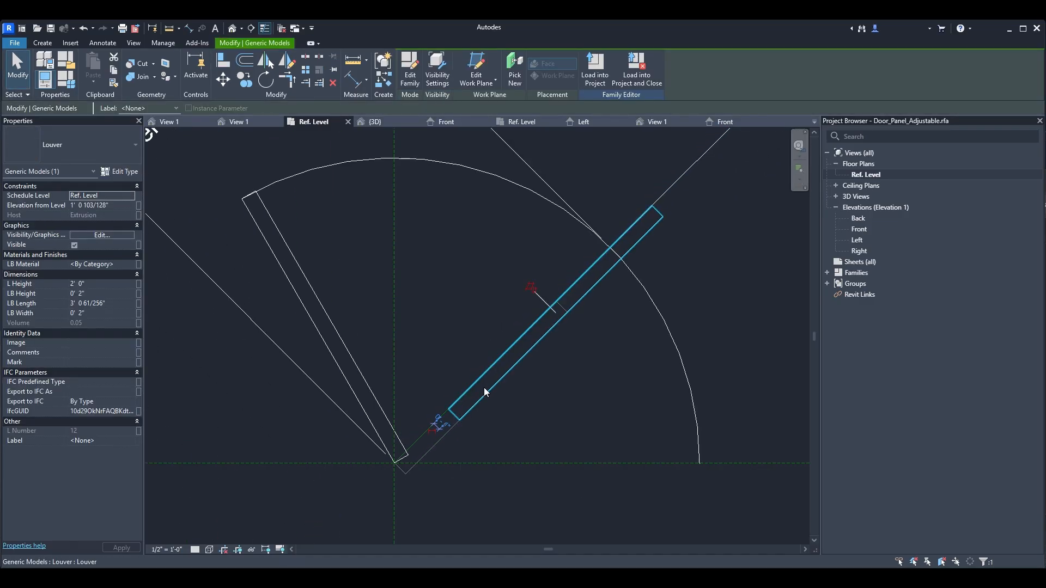
scroll(428, 348, down, 1)
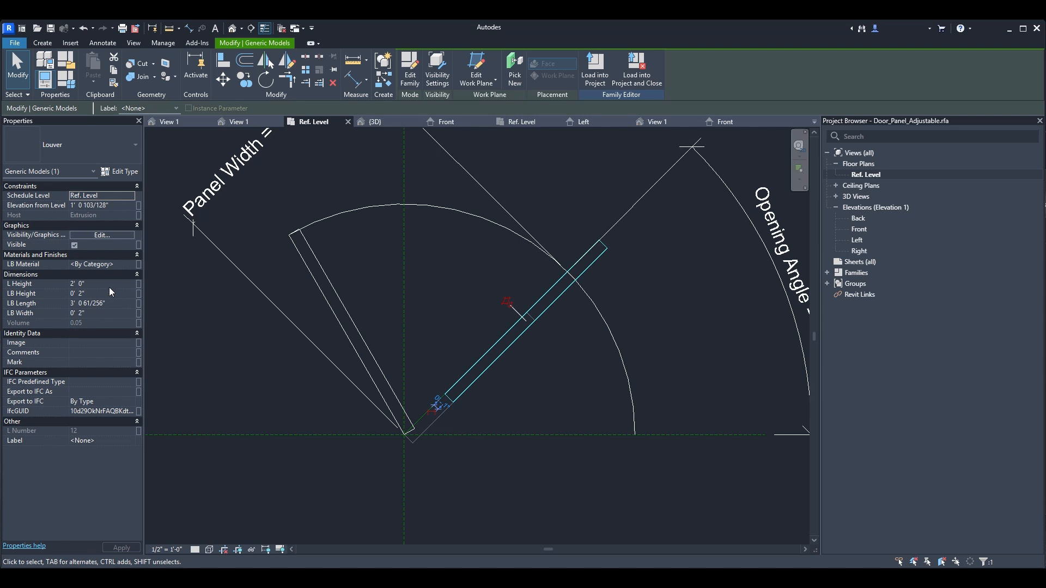
click(138, 287)
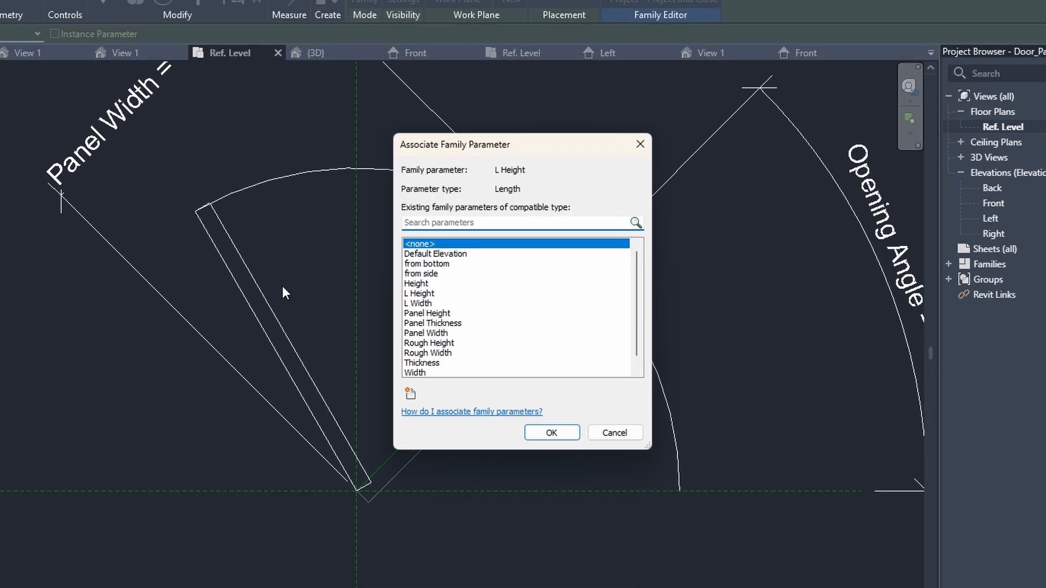
click(419, 294)
click(552, 432)
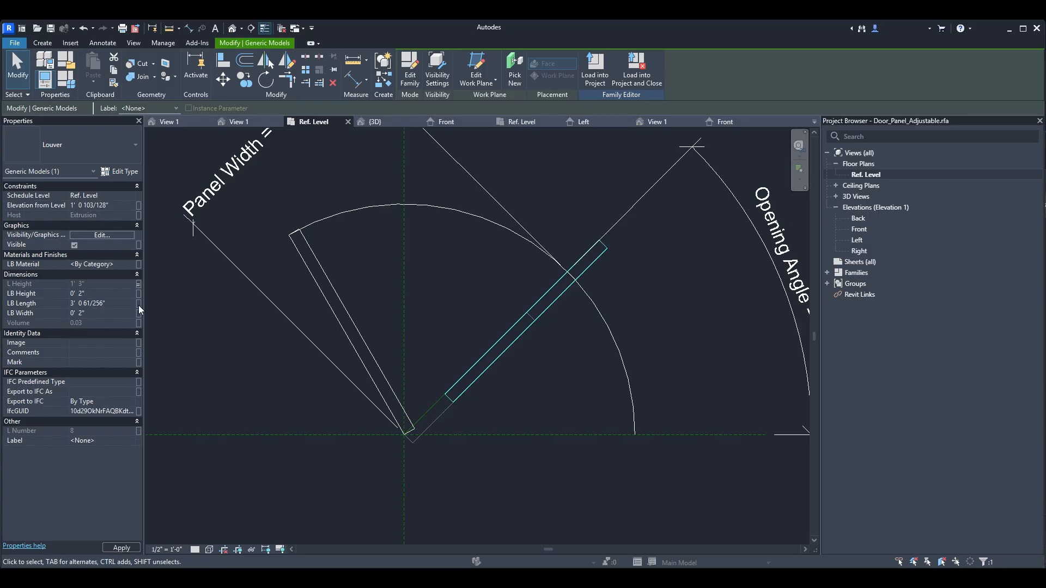
Associate the louver's LB Length with L Width and its LB Width with Panel Thickness.
click(138, 304)
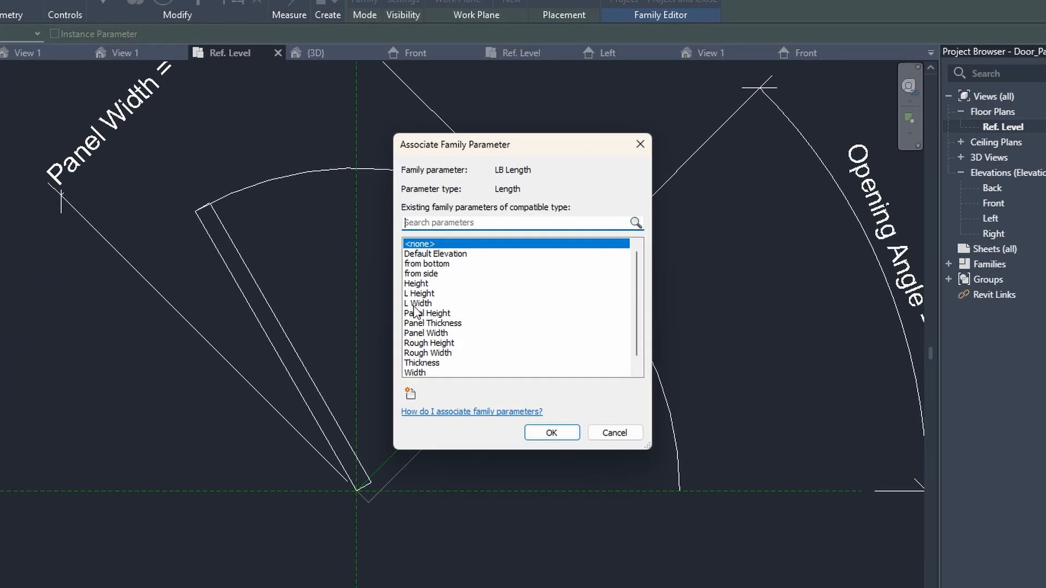
click(420, 303)
click(566, 433)
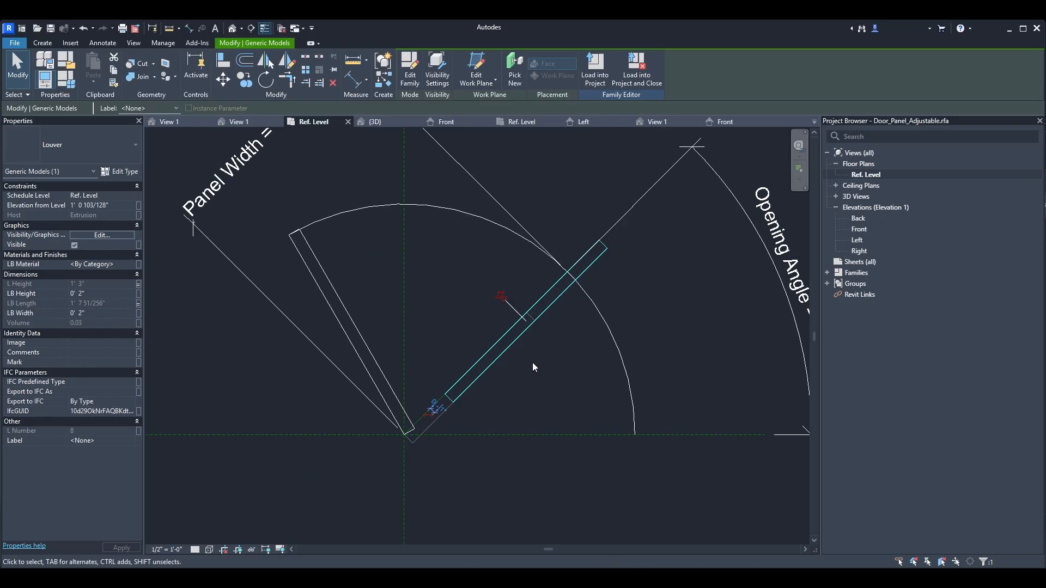
click(138, 315)
click(437, 325)
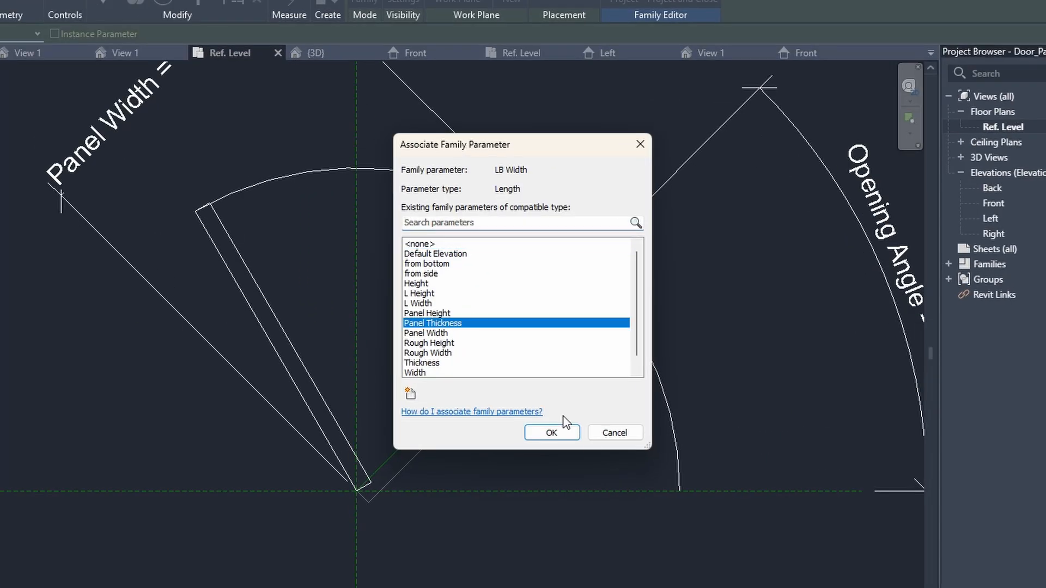
click(566, 432)
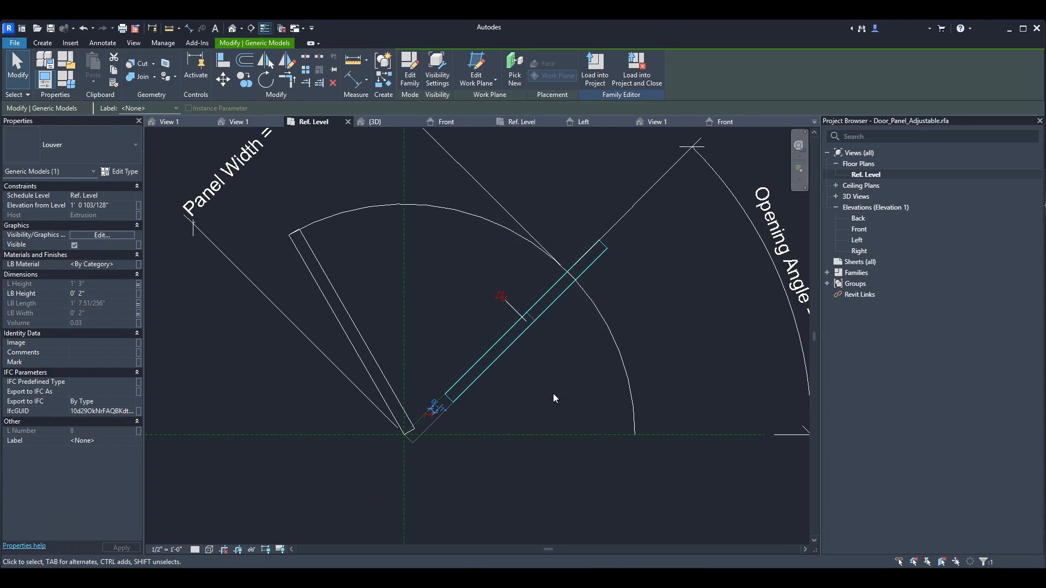
Check the overlong louver blades in the 3D view and open the nested Louver family for editing.
click(231, 29)
scroll(621, 345, up, 5)
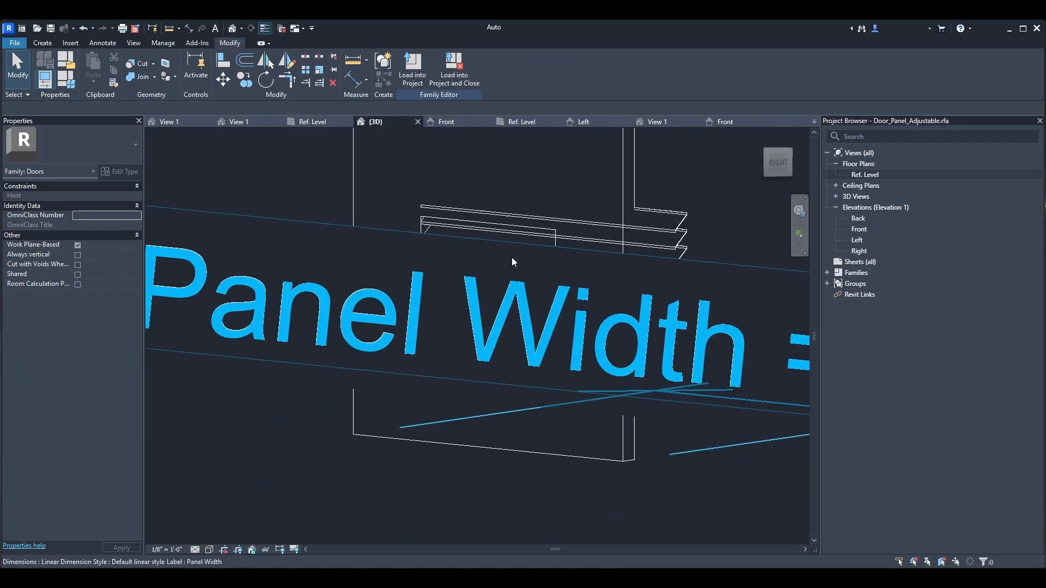
shift+middle_drag(523, 319, 500, 361)
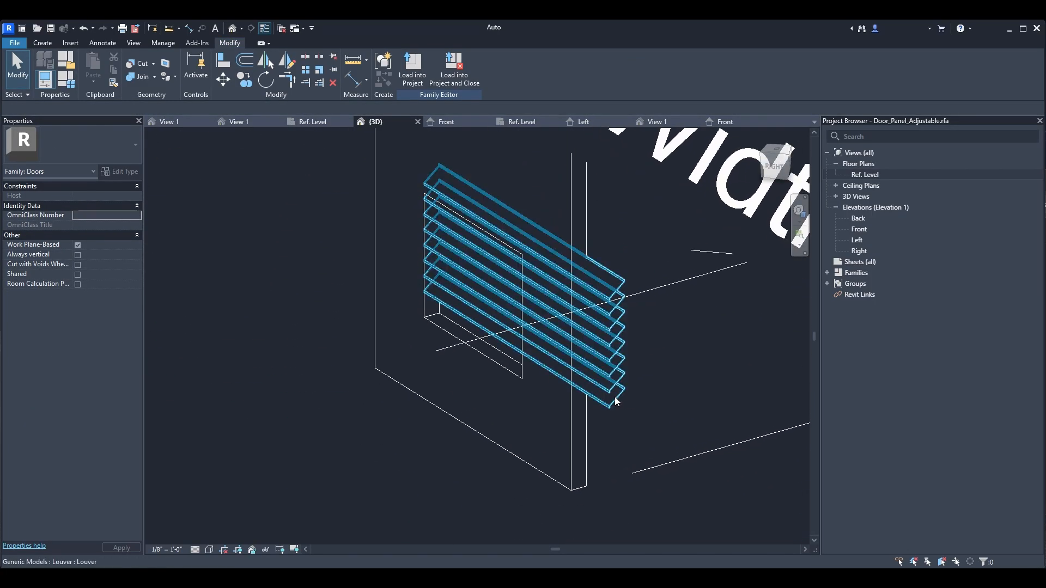
click(616, 402)
key(Escape)
double_click(610, 299)
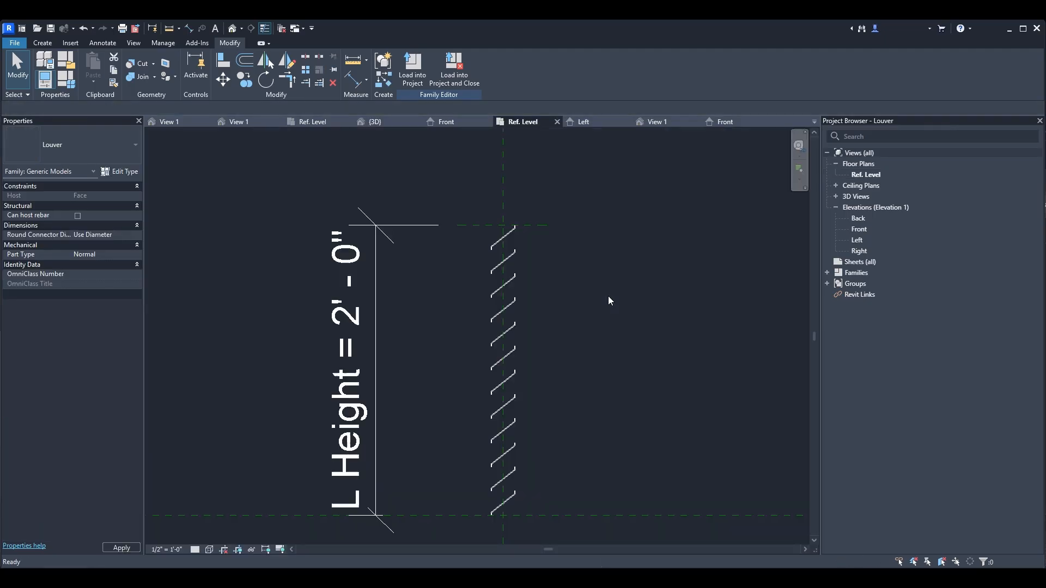
Enter editing of the first blade's array group in the Louver family and open its nested LB family.
double_click(498, 245)
click(498, 243)
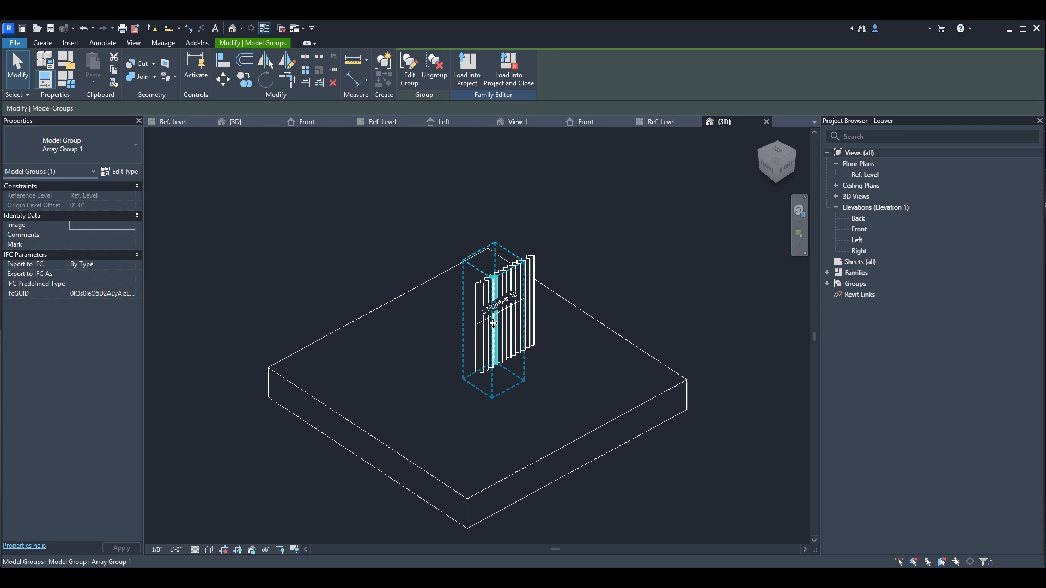
scroll(493, 323, up, 5)
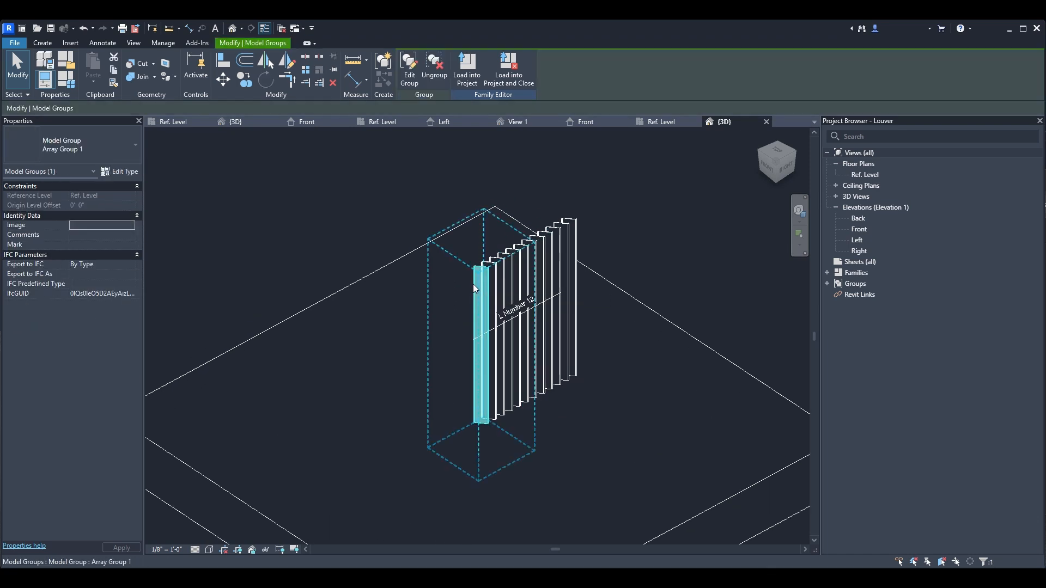
double_click(473, 284)
click(472, 294)
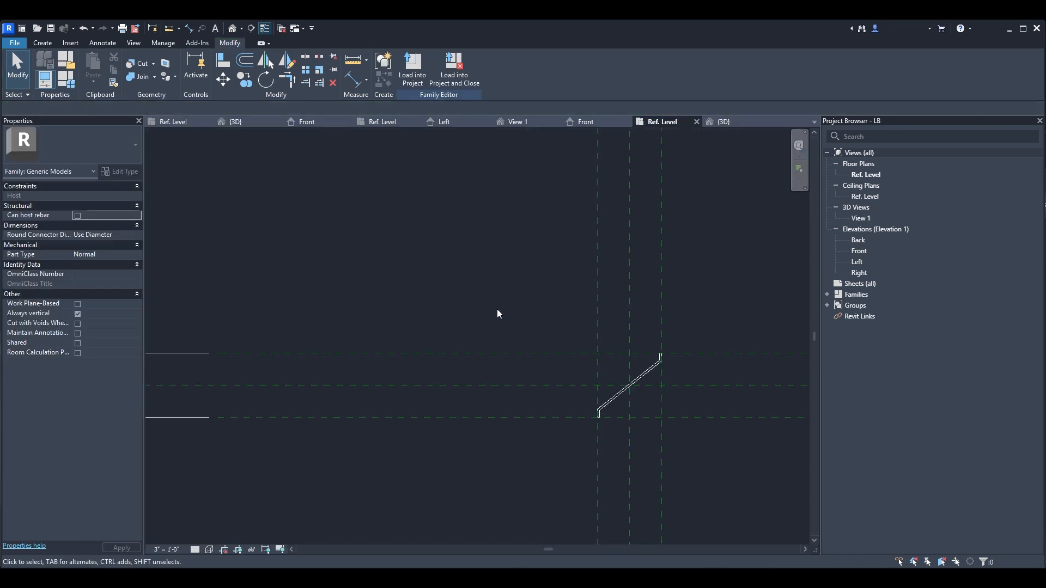
In LB's Front elevation, set LB Length to 4' and align and lock the blade extrusion's upper end to the upper reference plane.
double_click(860, 251)
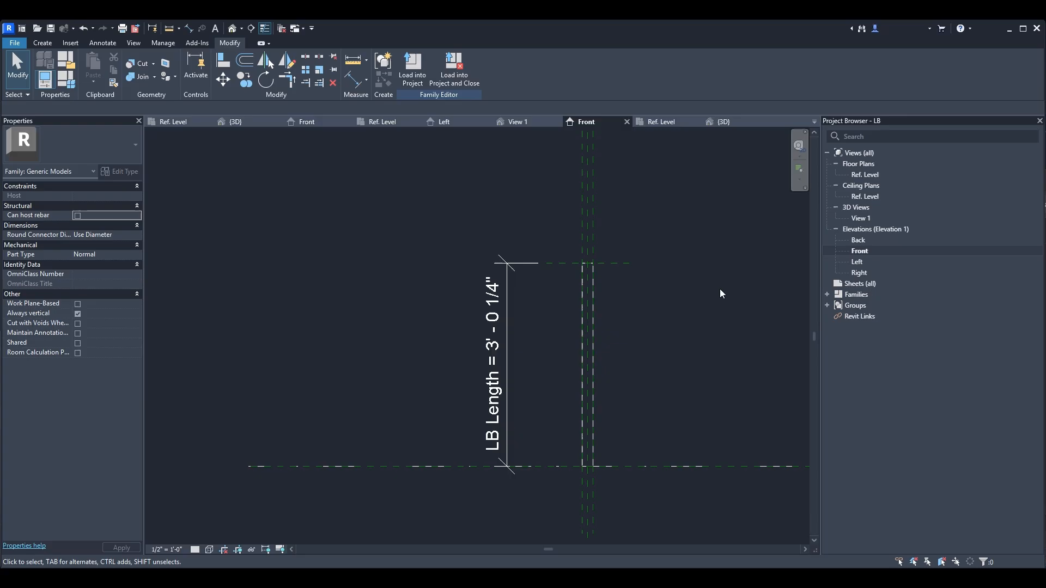
click(503, 316)
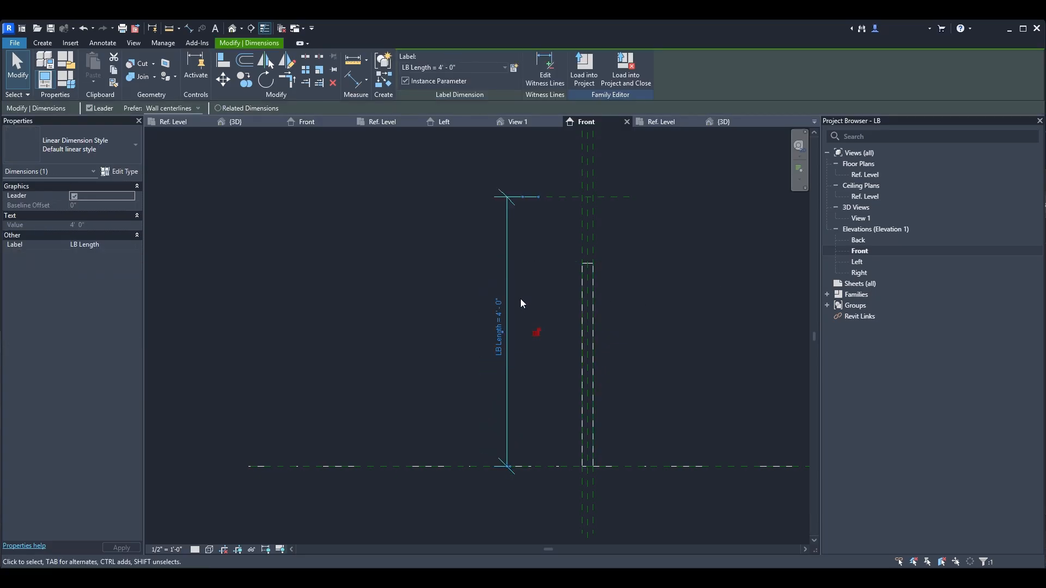
key(a)
key(l)
click(607, 197)
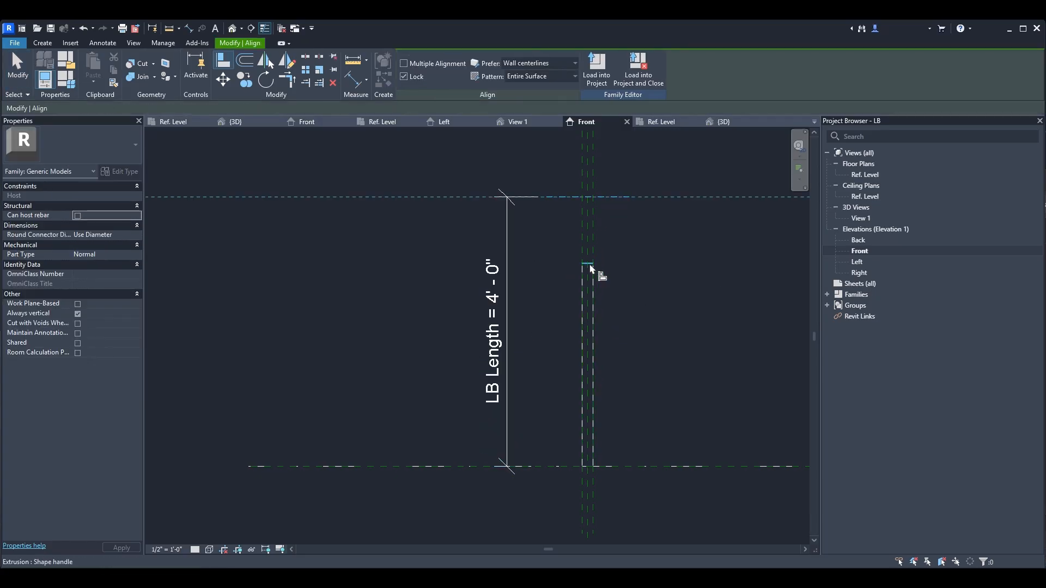
click(591, 267)
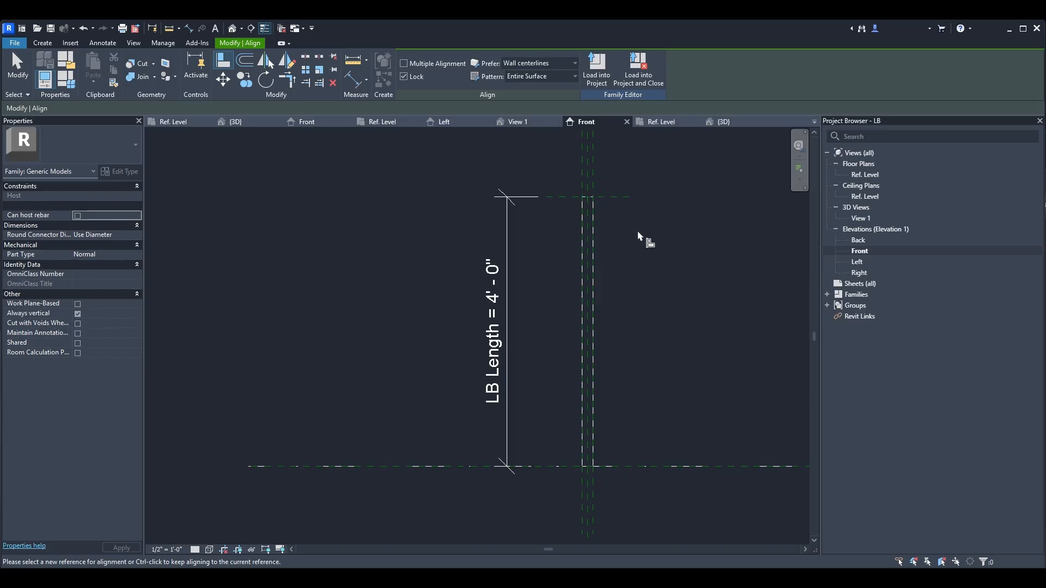
key(Escape)
key(Escape)
Load LB into Louver.rfa only, overwriting the existing version, and finish editing the array group.
click(413, 69)
click(450, 260)
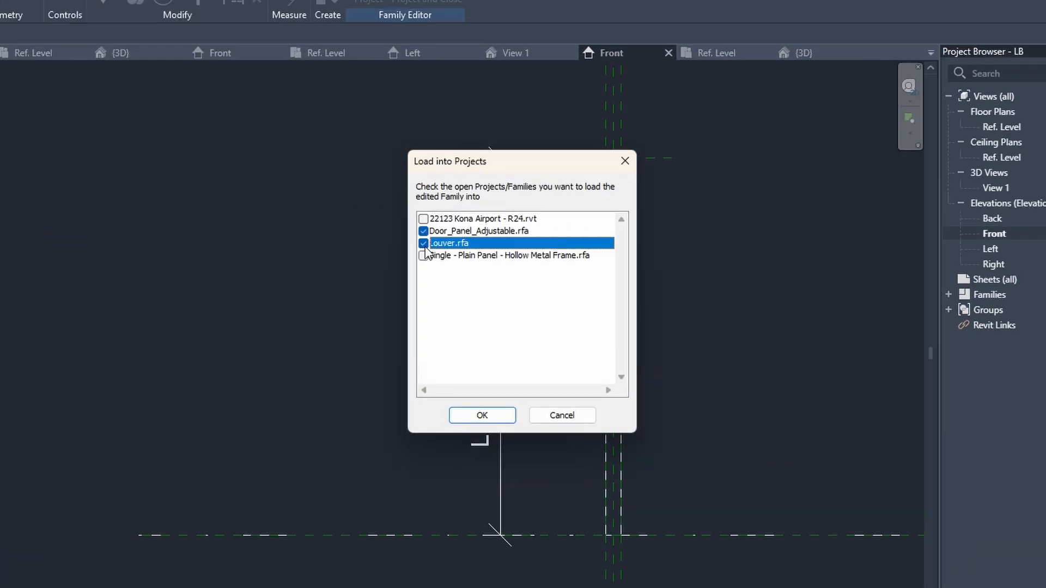
click(423, 231)
click(482, 415)
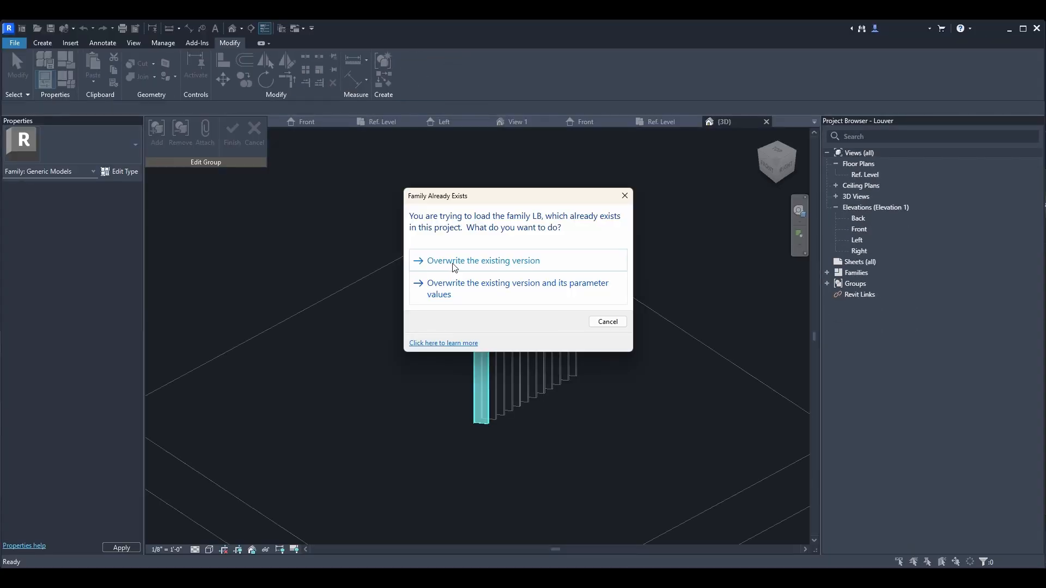
click(455, 262)
click(231, 134)
click(312, 167)
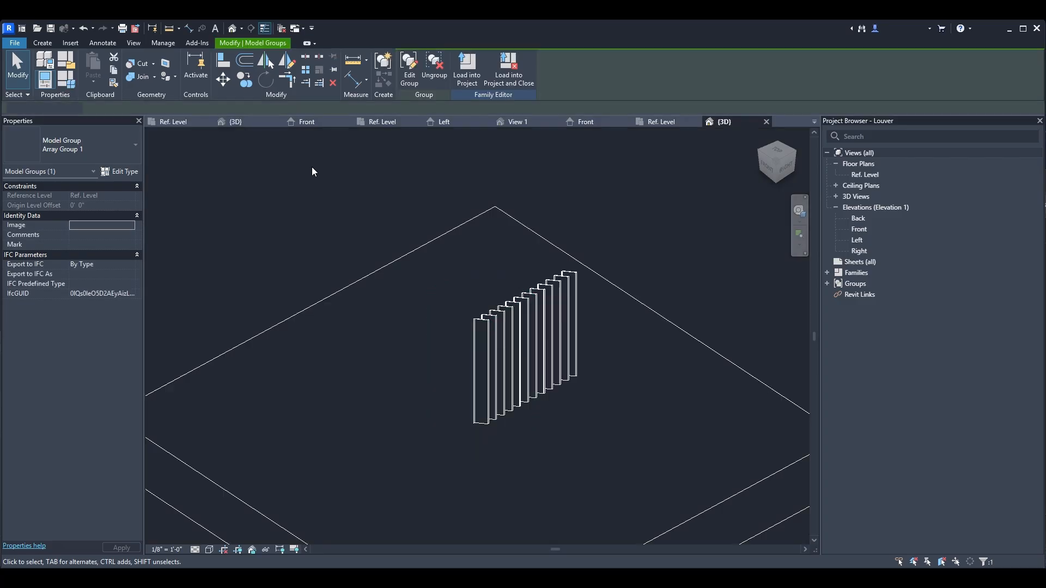
Load the updated Louver family into Door_Panel_Adjustable.rfa, overwriting the existing version.
click(411, 88)
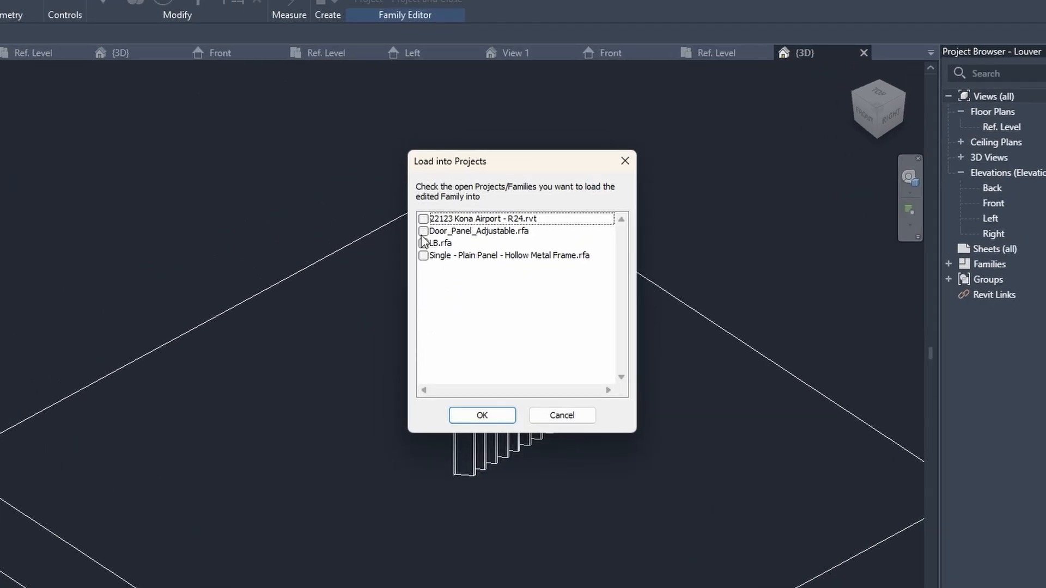
click(424, 231)
click(455, 415)
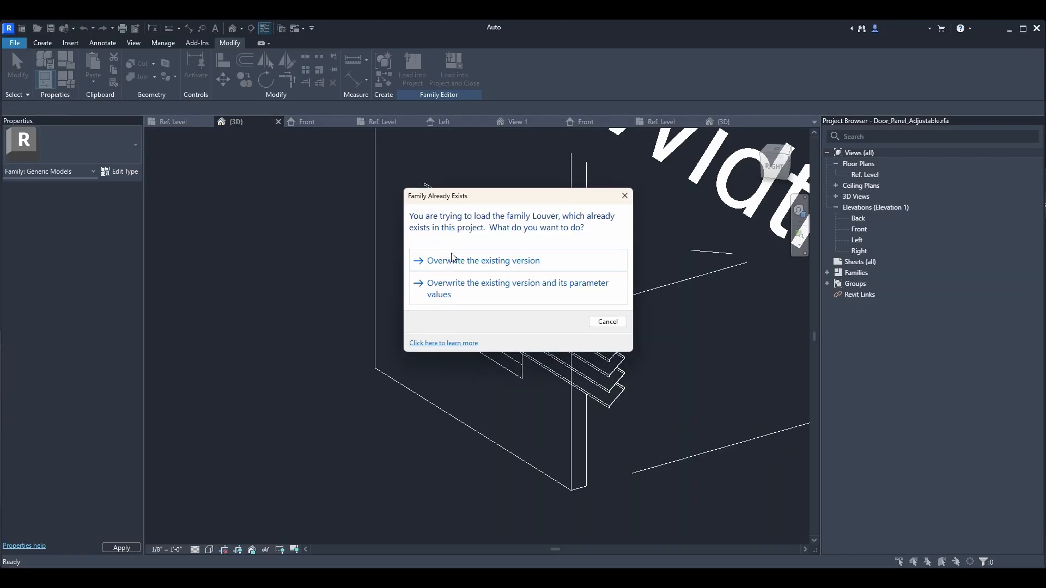
click(452, 260)
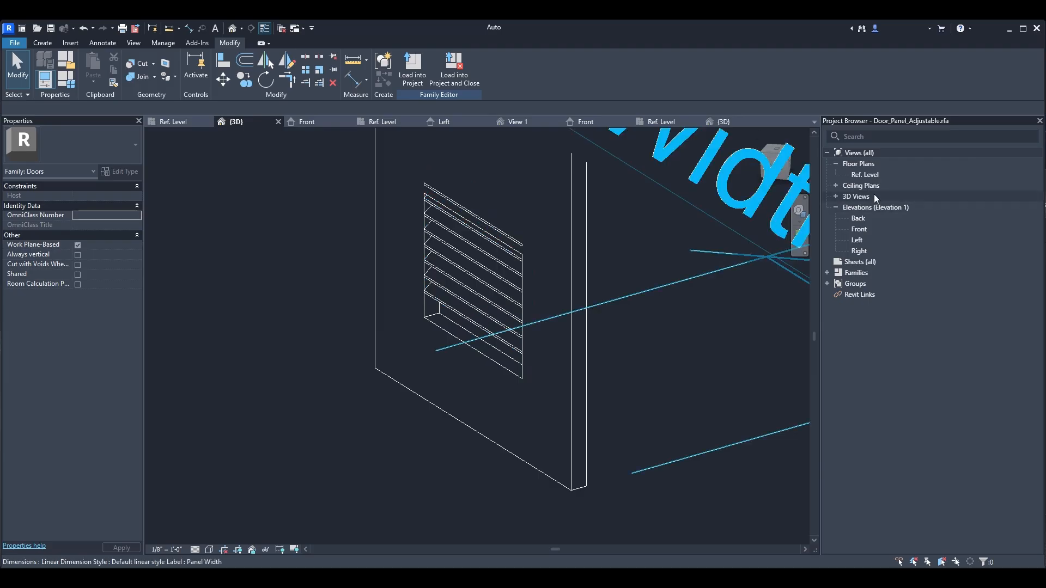
Test the panel and louver rotation in the Ref. Level plan by setting Opening Angle to 0° and restoring it to 45°.
double_click(865, 175)
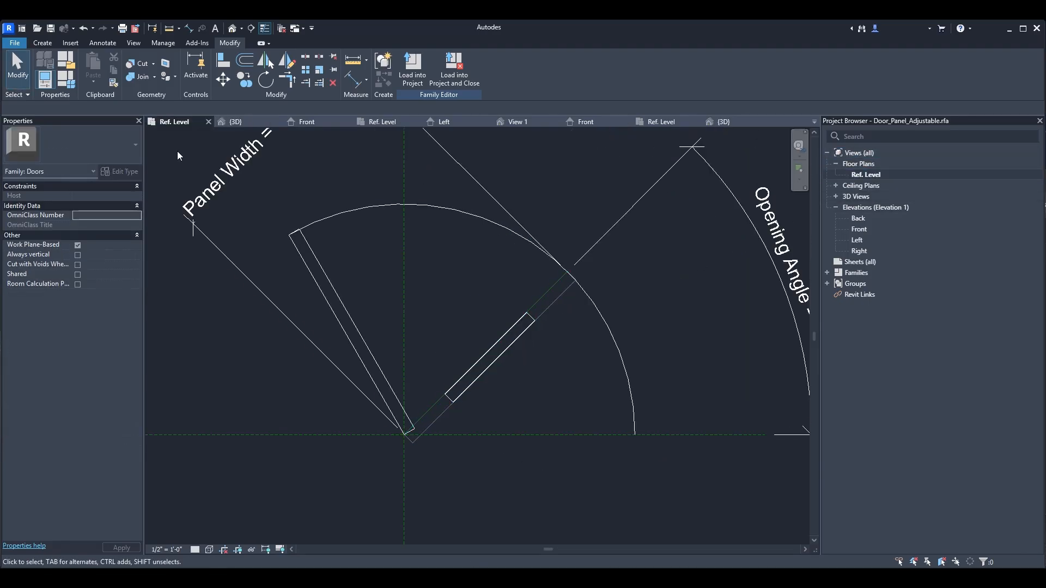
middle_drag(575, 266, 485, 281)
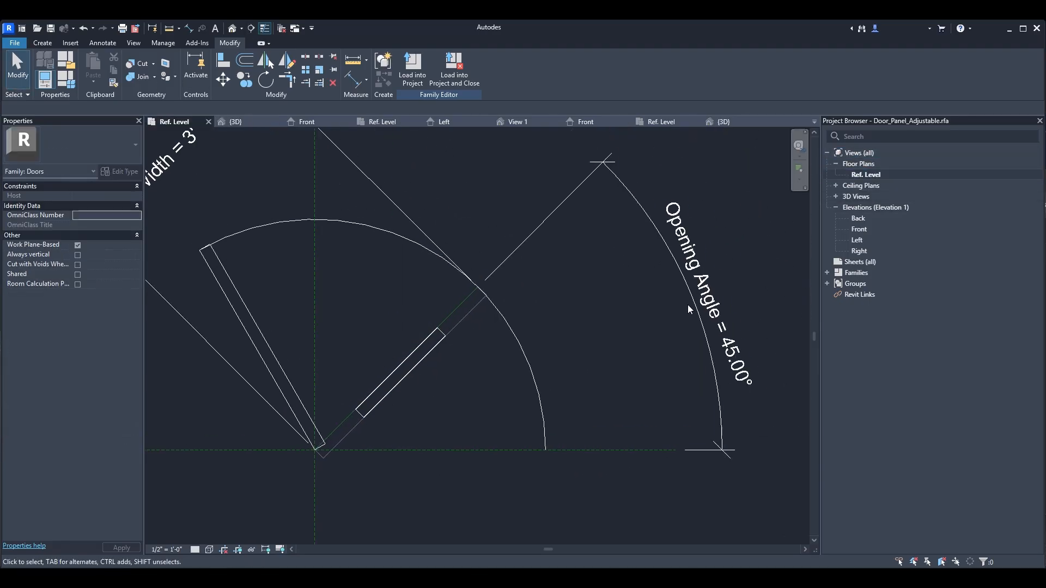
click(700, 309)
click(717, 321)
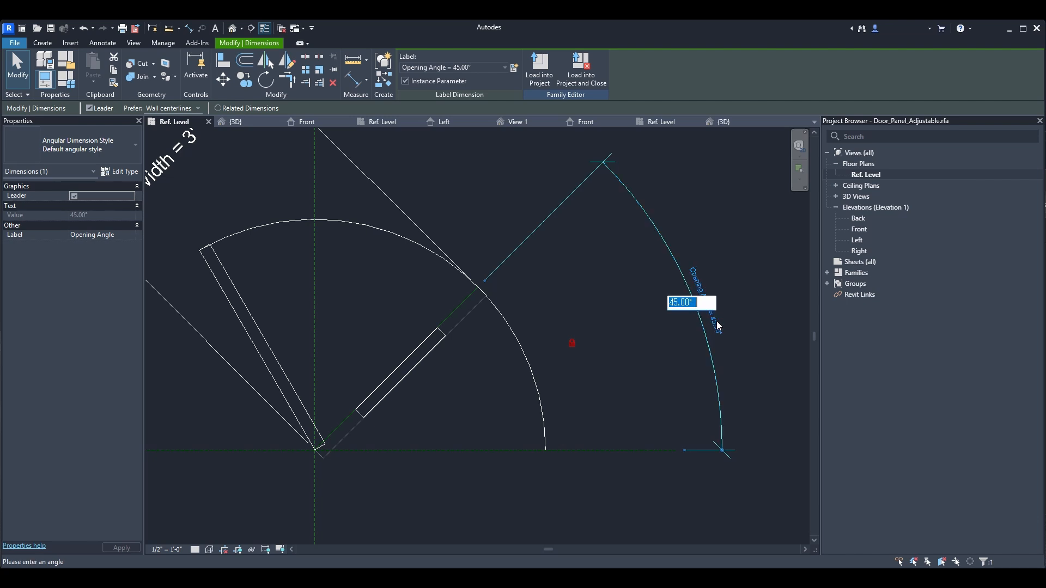
text(0)
key(Return)
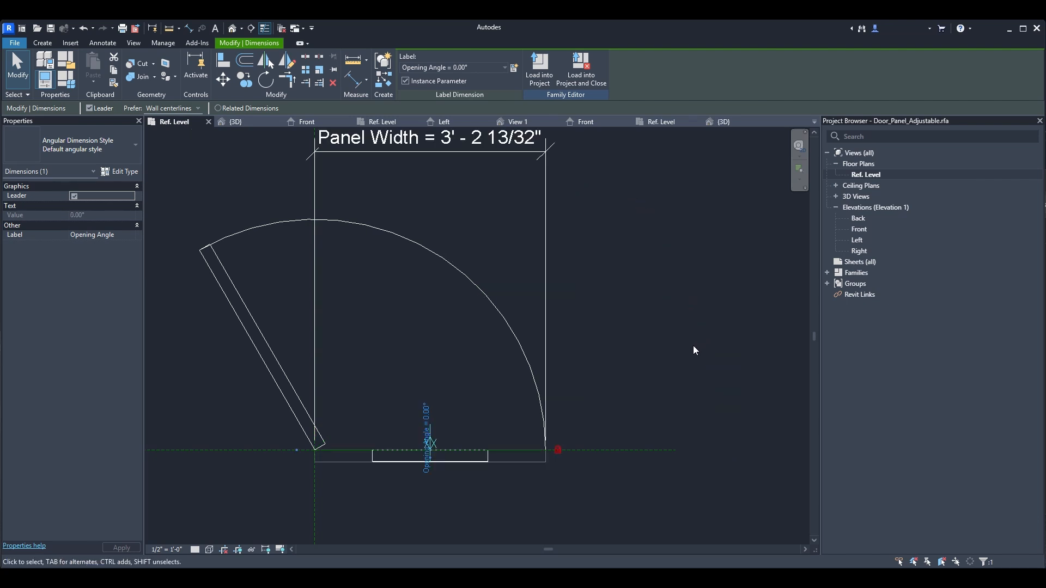
click(424, 414)
text(45)
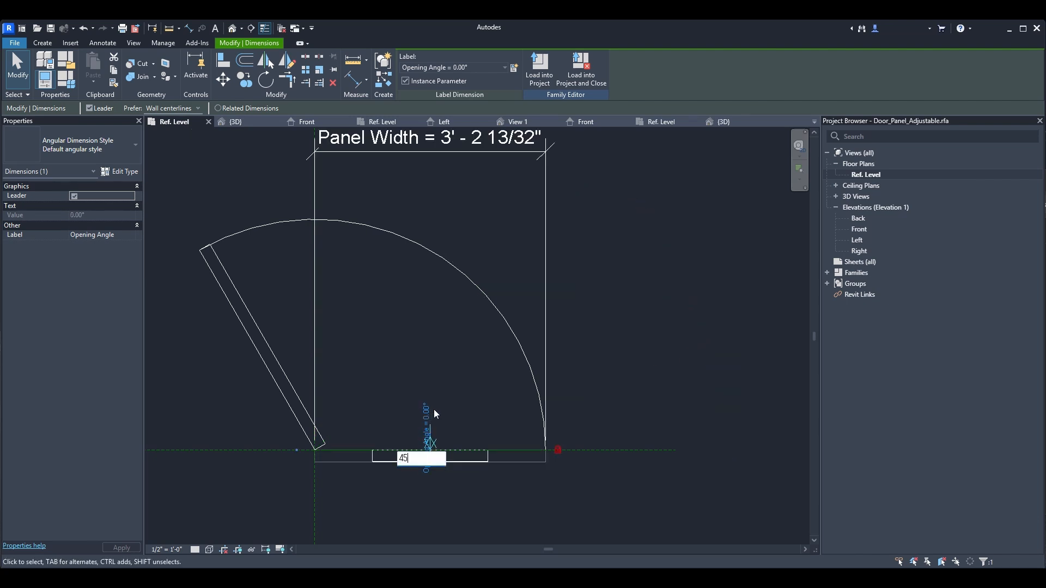
key(Return)
Draw a section line perpendicularly across the angled door panel and louver in plan and open the section view.
click(250, 27)
click(442, 401)
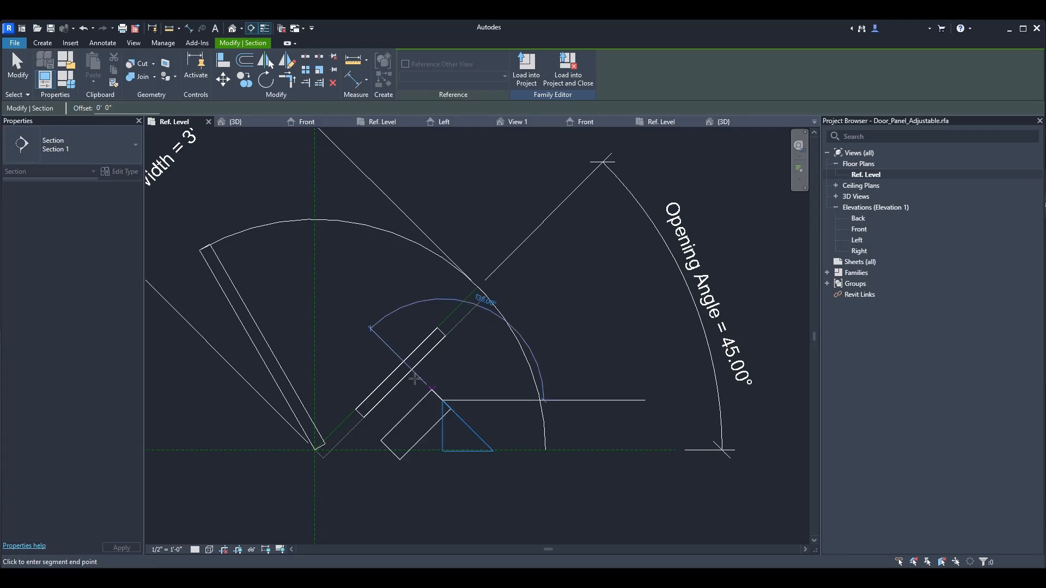
click(354, 313)
right_click(386, 340)
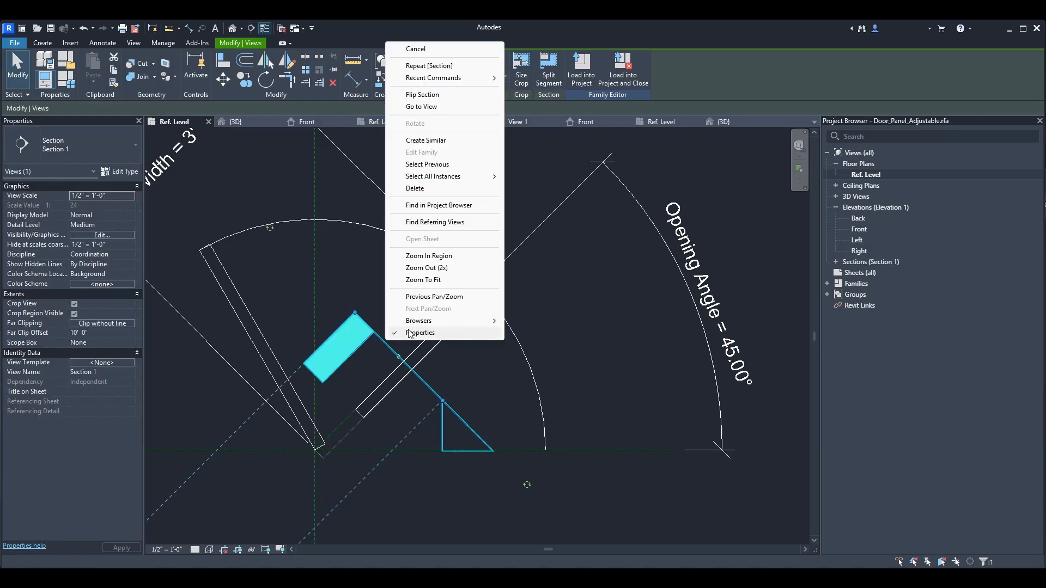
click(422, 107)
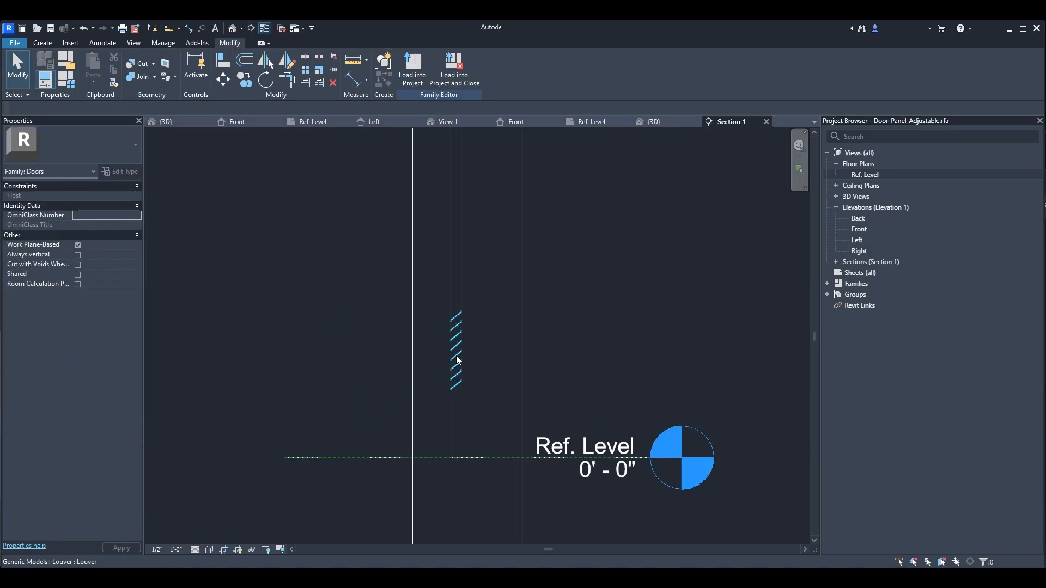
Align the louver's bottom edge to the bottom edge of the panel opening in the section view.
scroll(460, 414, up, 5)
key(a)
key(l)
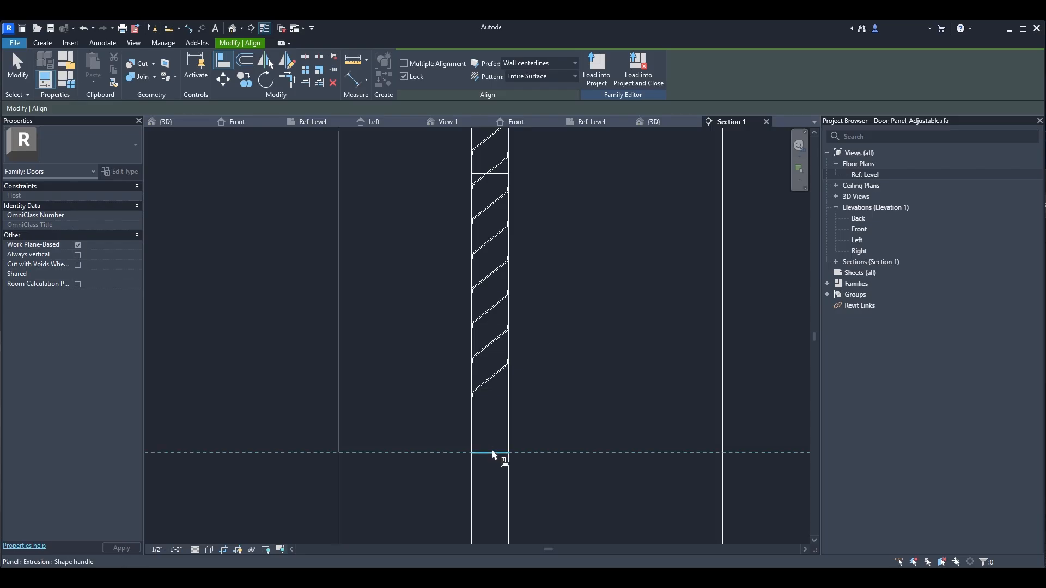
click(493, 453)
key(Escape)
key(Escape)
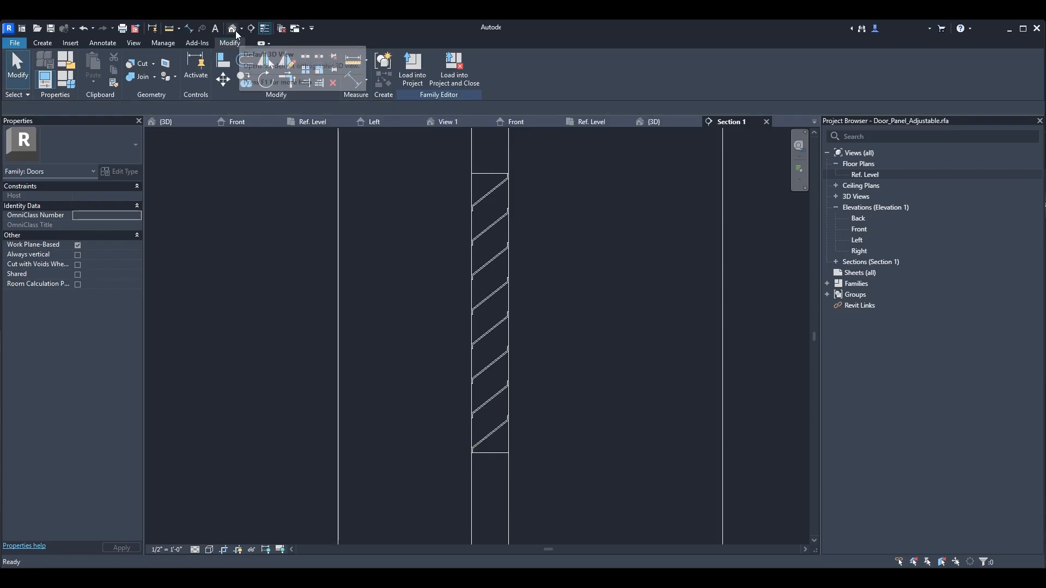
Load the updated Door_Panel_Adjustable family into Single - Plain Panel - Hollow Metal Frame.rfa only, overwriting the existing version.
click(233, 29)
scroll(446, 241, down, 2)
middle_drag(447, 241, 512, 307)
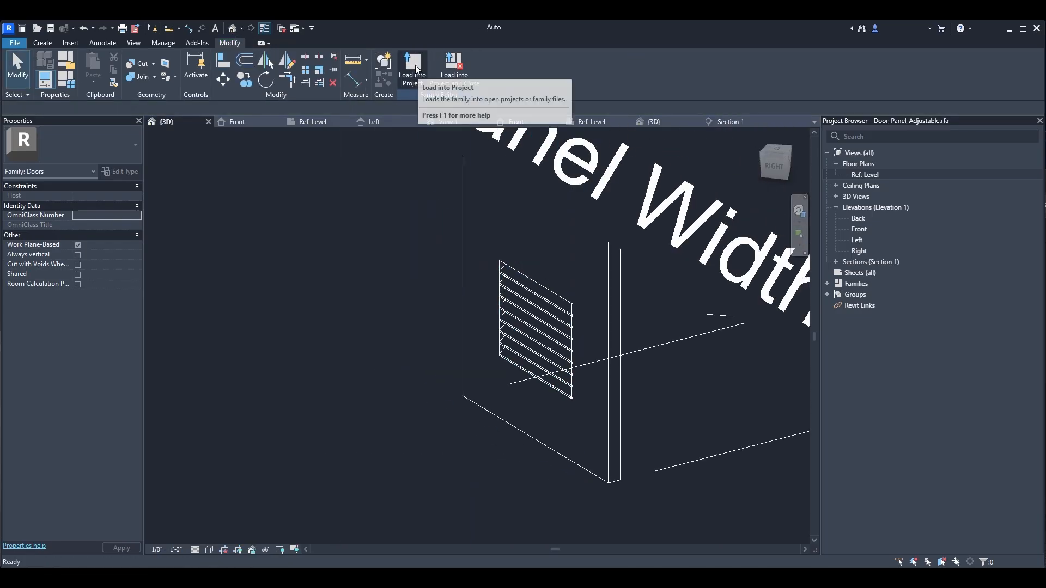
click(412, 71)
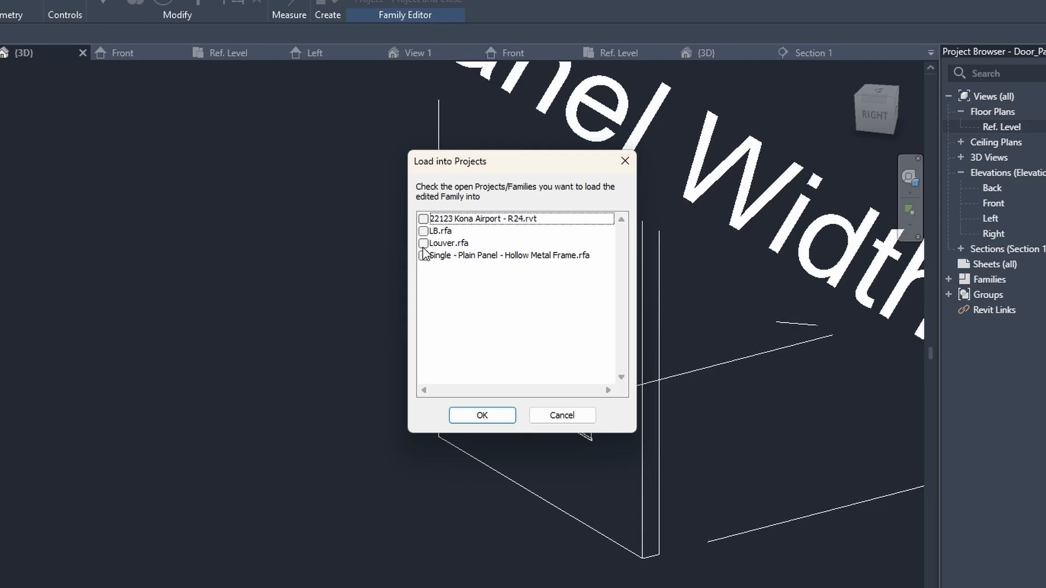
click(423, 255)
click(477, 415)
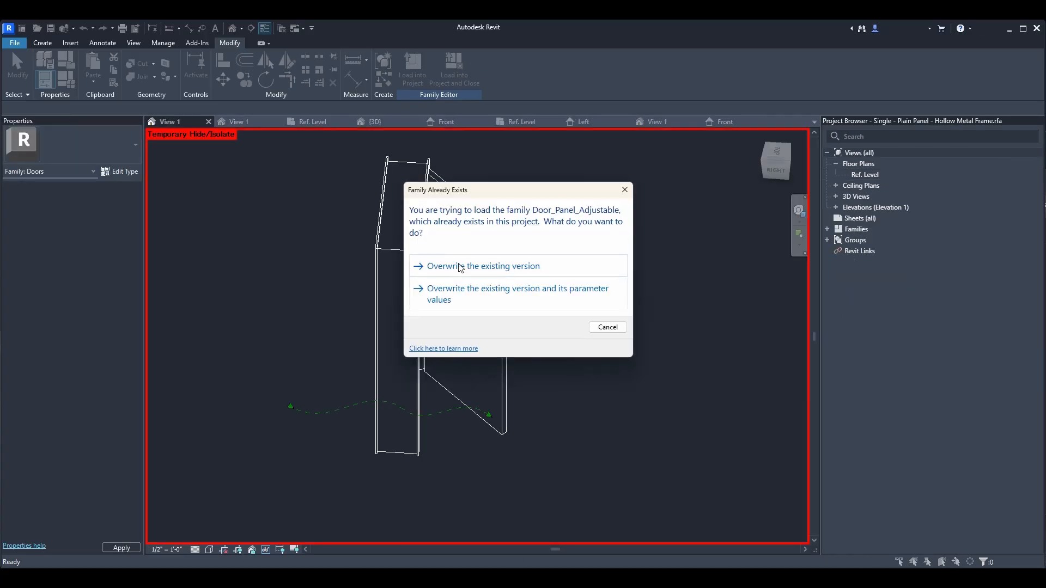
click(460, 266)
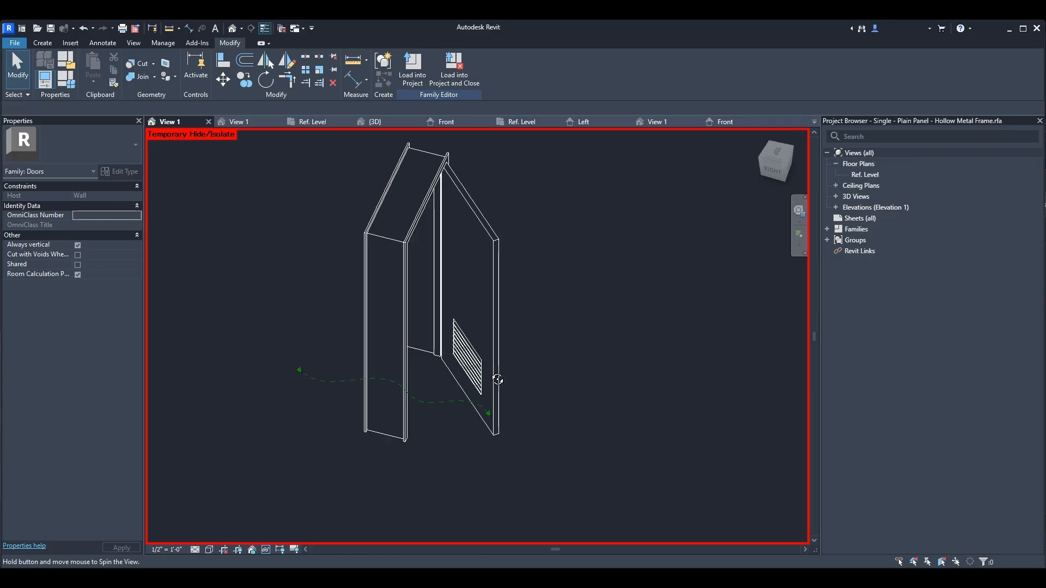
Open the door family's Ref. Level floor plan and set Swing - 3D Panel to 0° in the family types.
click(865, 175)
double_click(866, 175)
scroll(507, 273, up, 3)
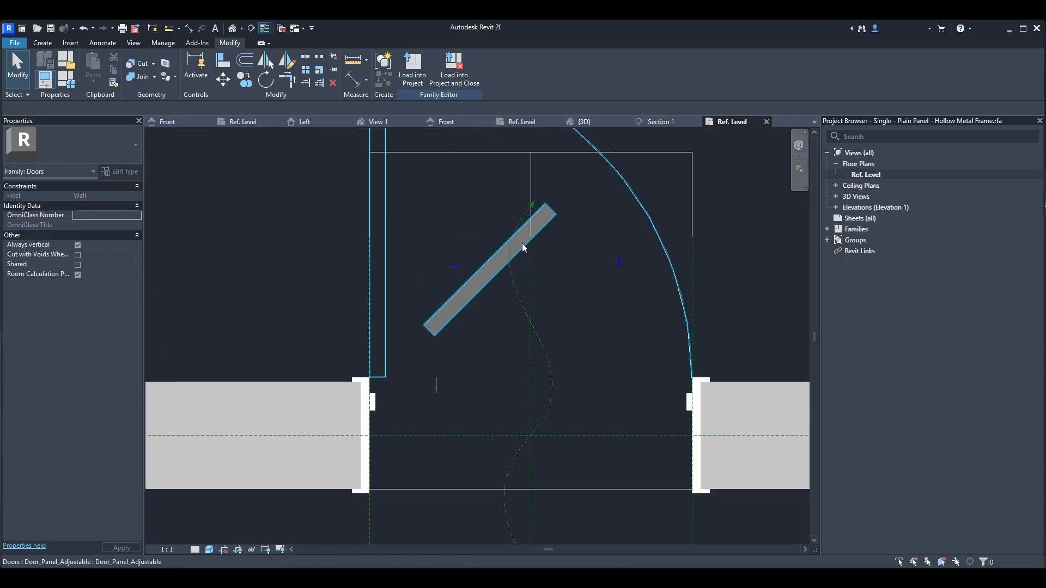
scroll(492, 286, down, 1)
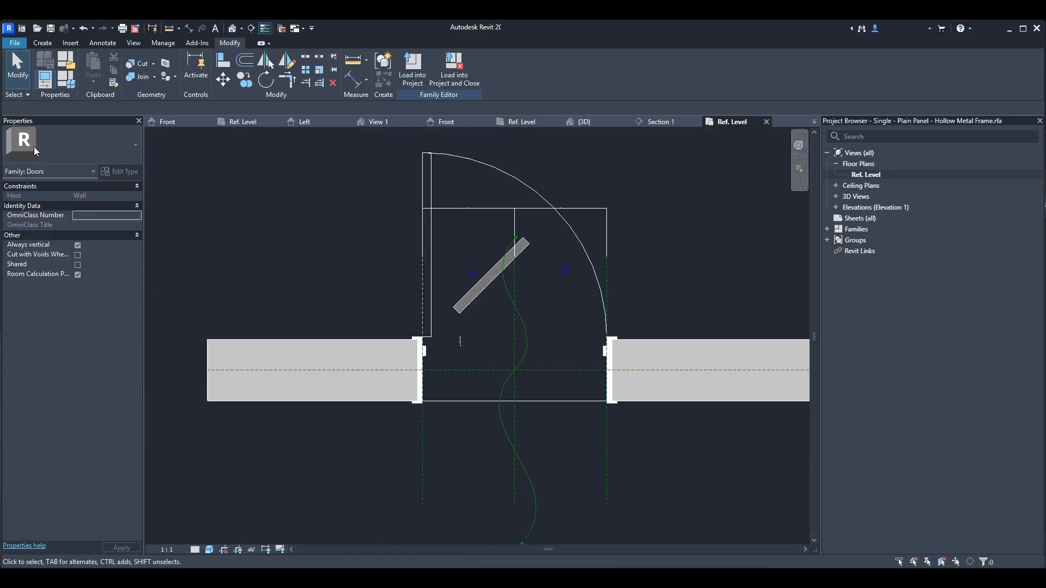
click(65, 81)
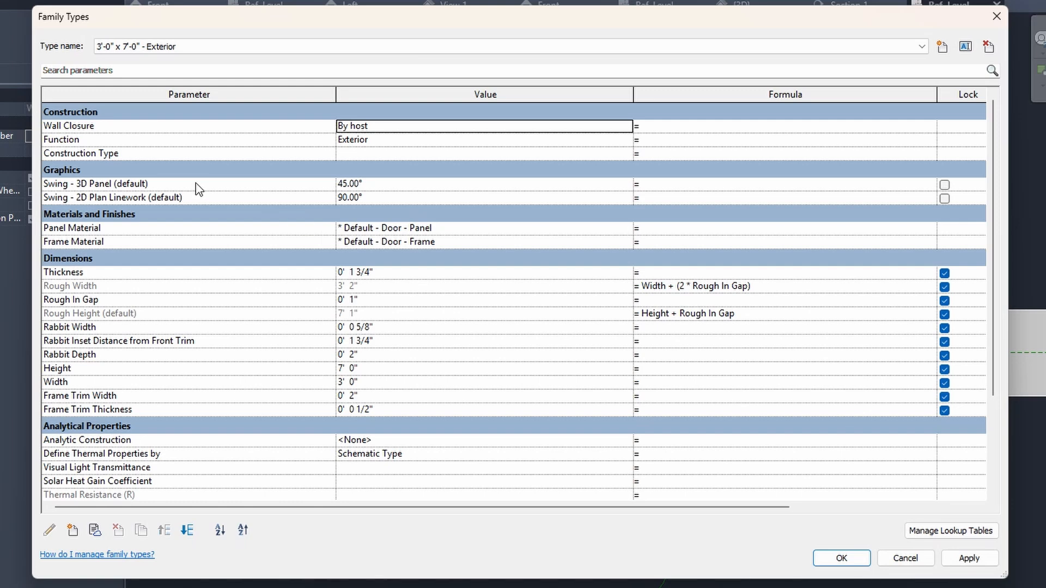
click(345, 187)
text(0)
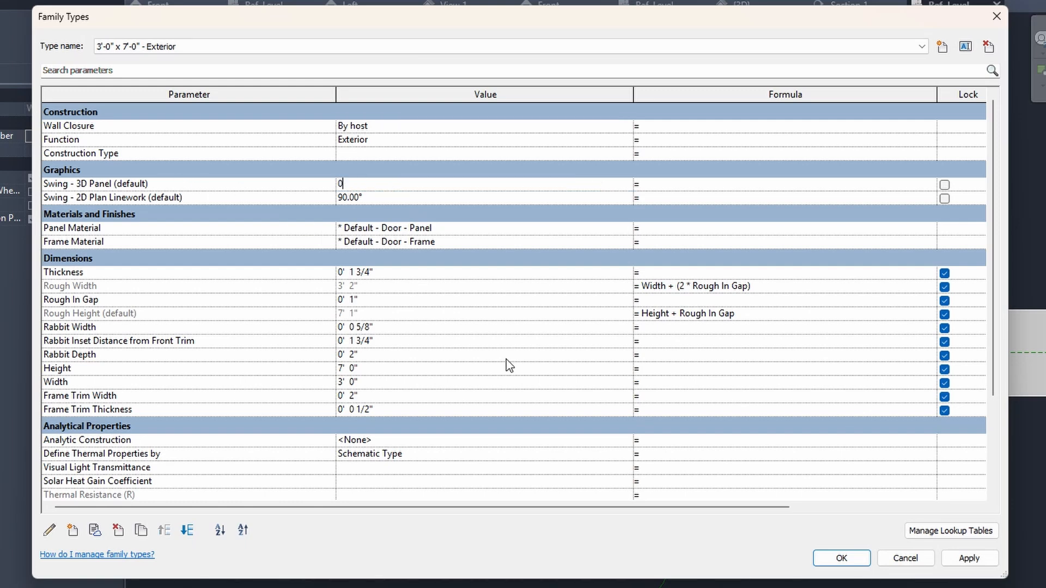
click(835, 559)
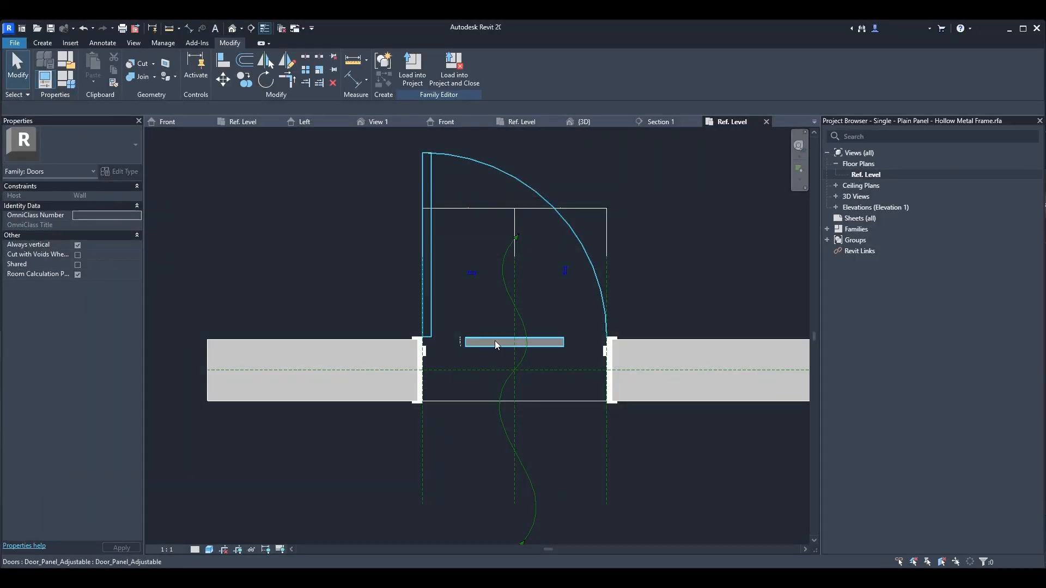
Open the nested door panel family for editing and turn off the louver's Plan/RCP display in its visibility settings.
scroll(492, 342, up, 1)
click(492, 342)
key(Escape)
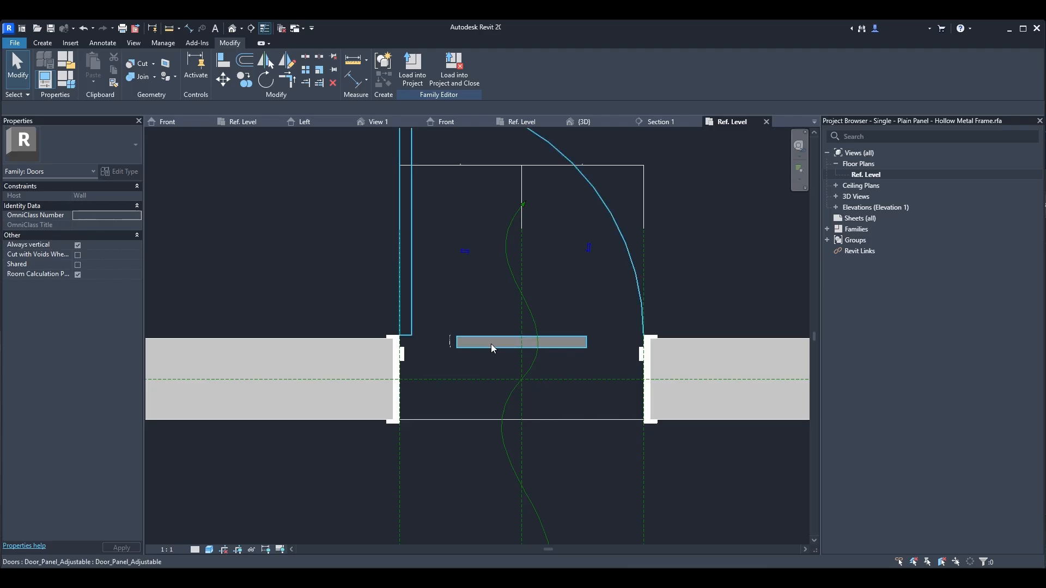
double_click(484, 338)
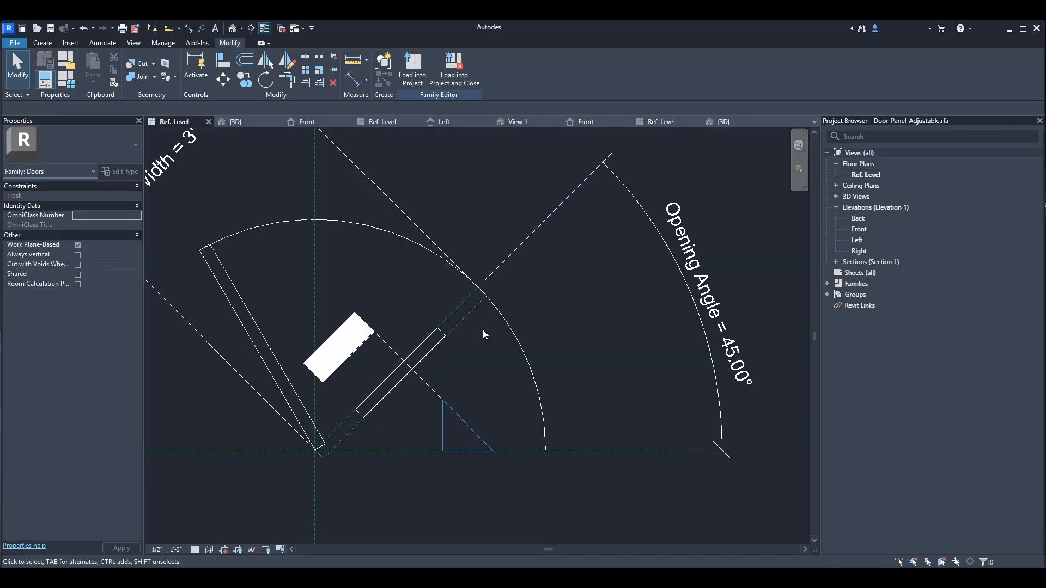
scroll(420, 349, up, 1)
click(439, 341)
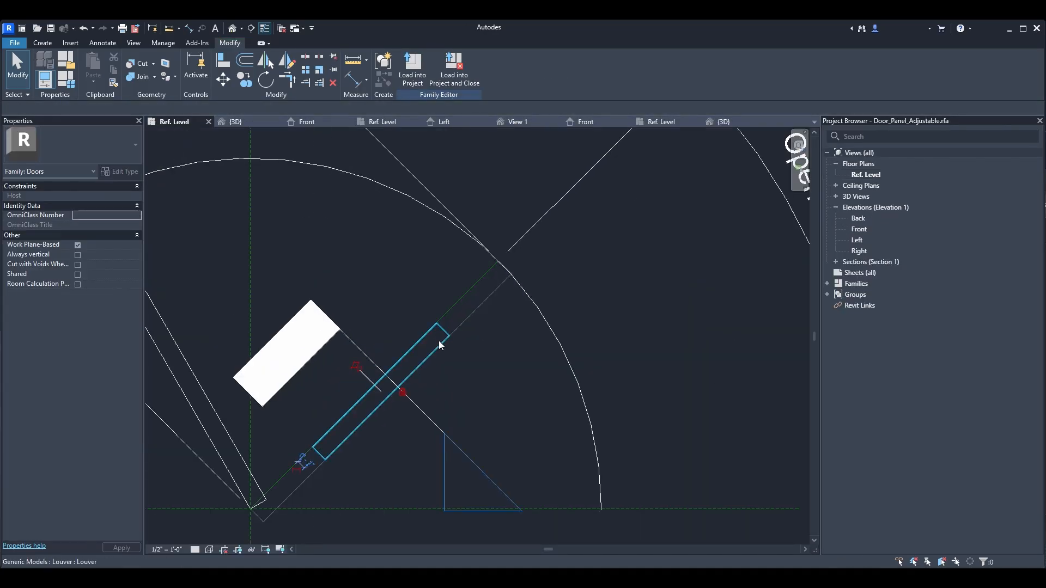
click(102, 236)
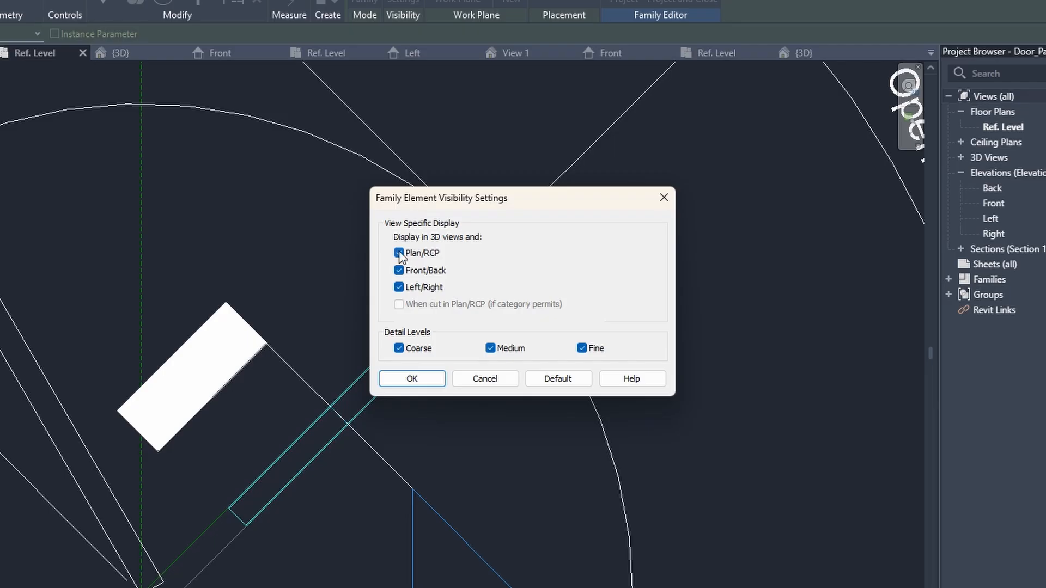
click(412, 378)
click(684, 377)
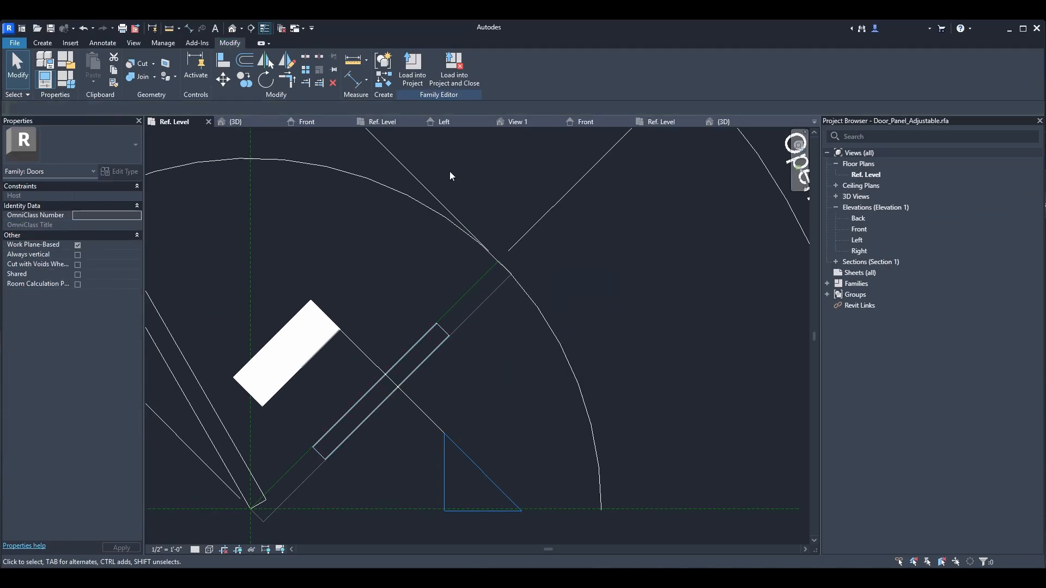
Reload the edited door panel into Single - Plain Panel - Hollow Metal Frame.rfa, overwriting the existing version.
click(376, 3)
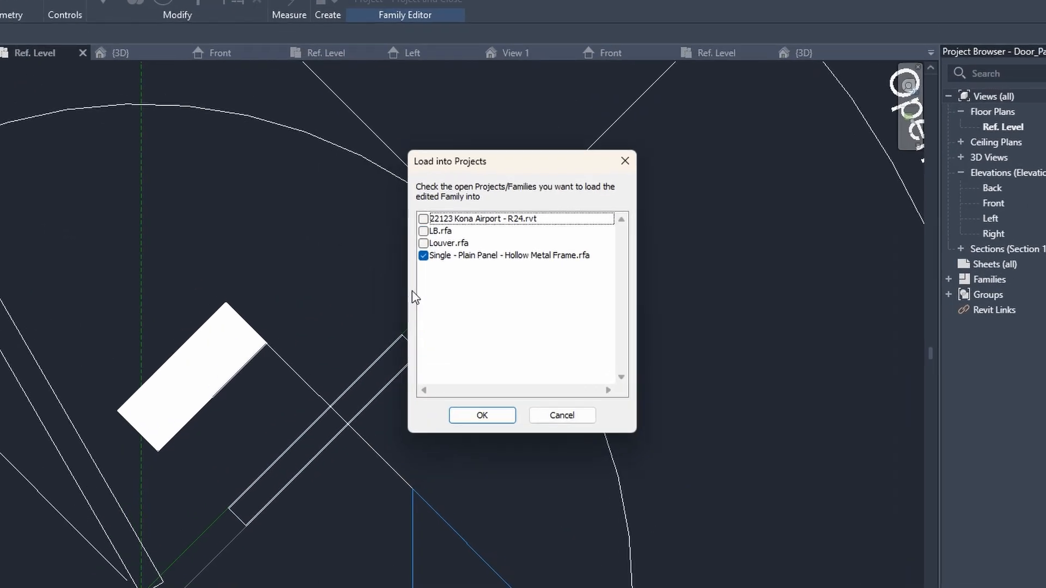
click(462, 416)
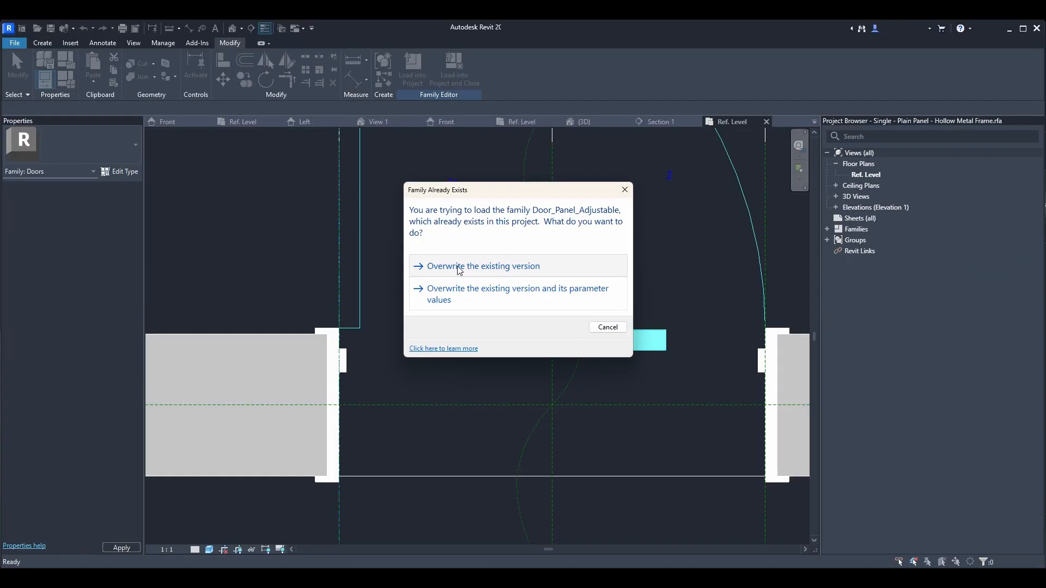
click(459, 268)
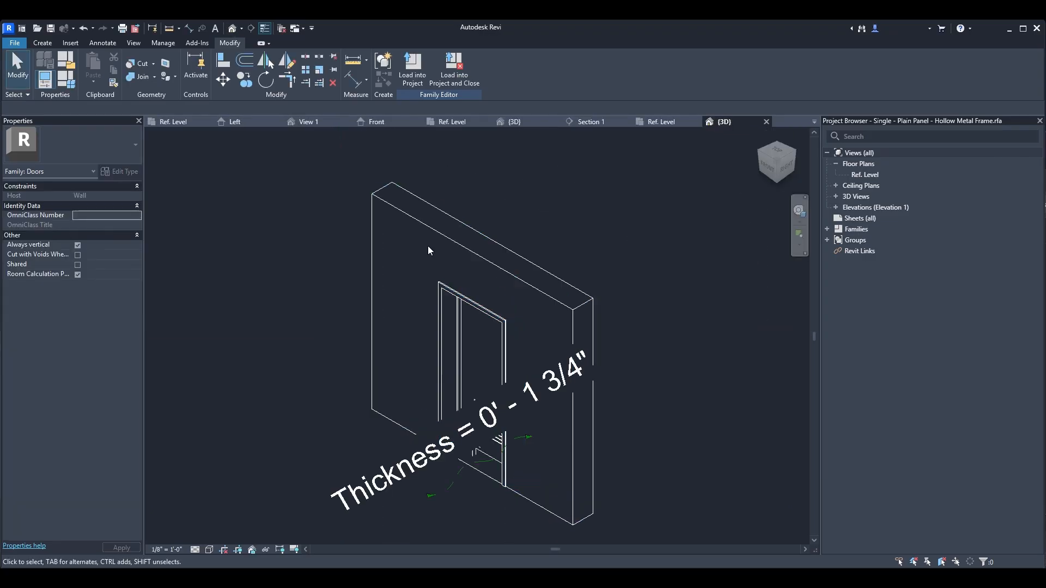
Select the door panel in the 3D view and associate its L Height with a new type parameter named Louver Height.
shift+middle_drag(504, 370, 336, 367)
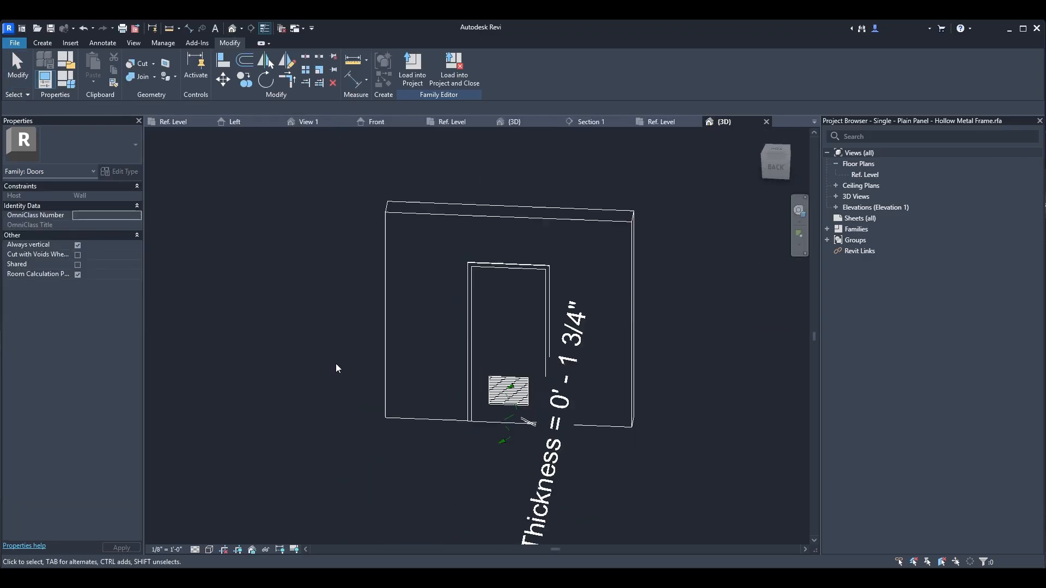
scroll(444, 375, up, 3)
click(546, 390)
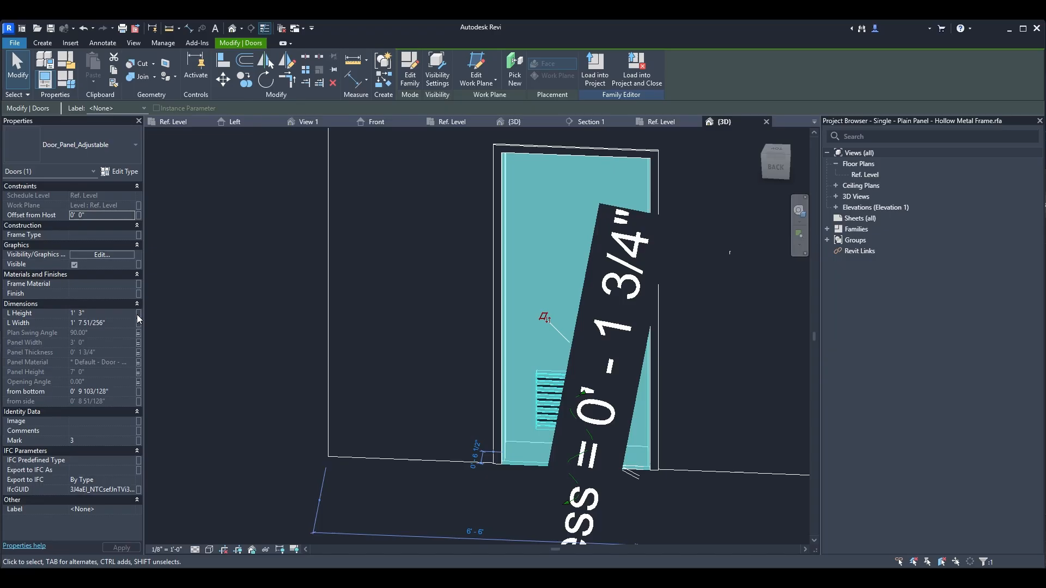
click(138, 314)
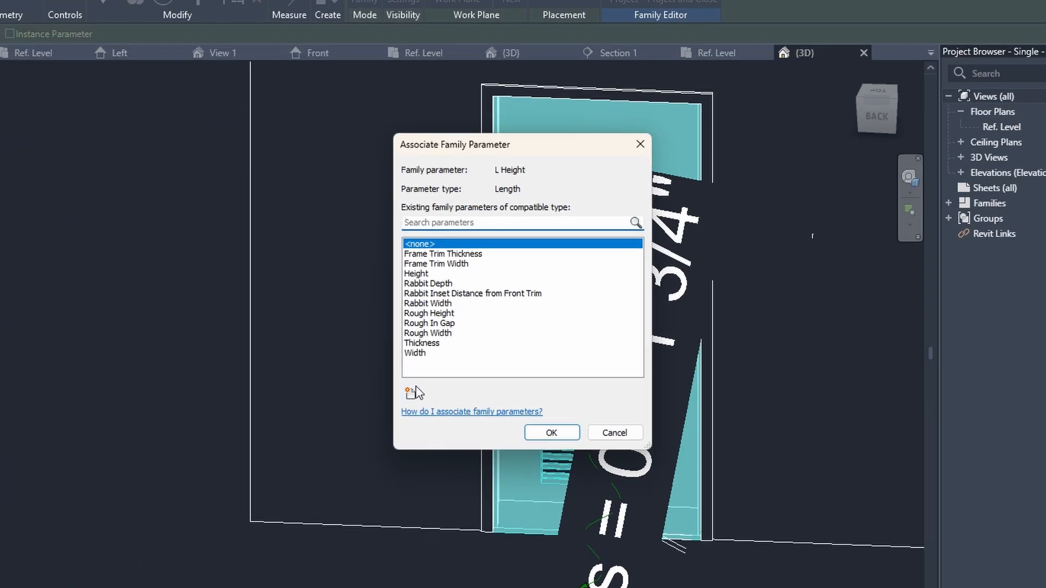
click(412, 392)
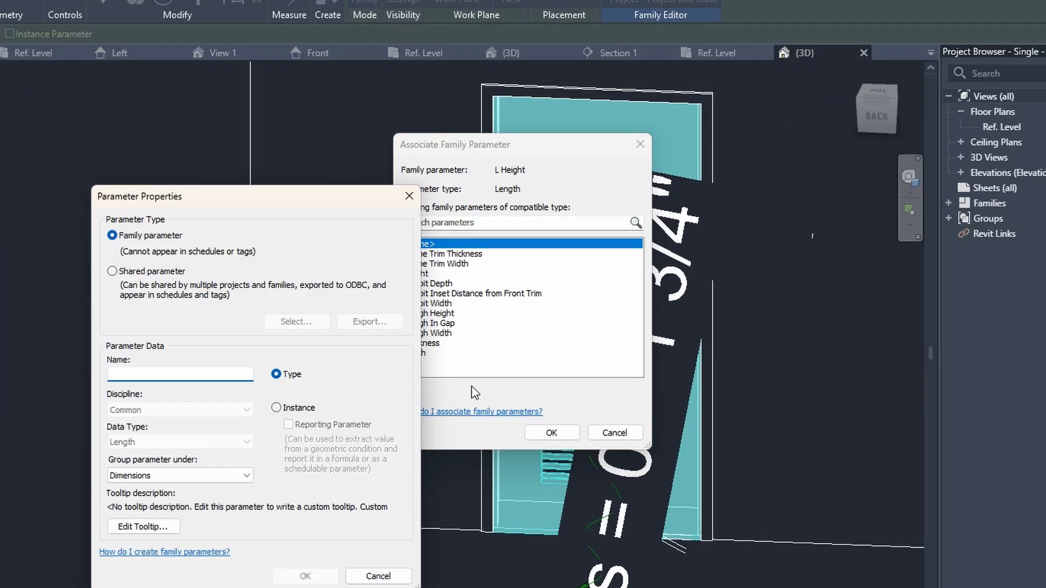
text(Louver Height)
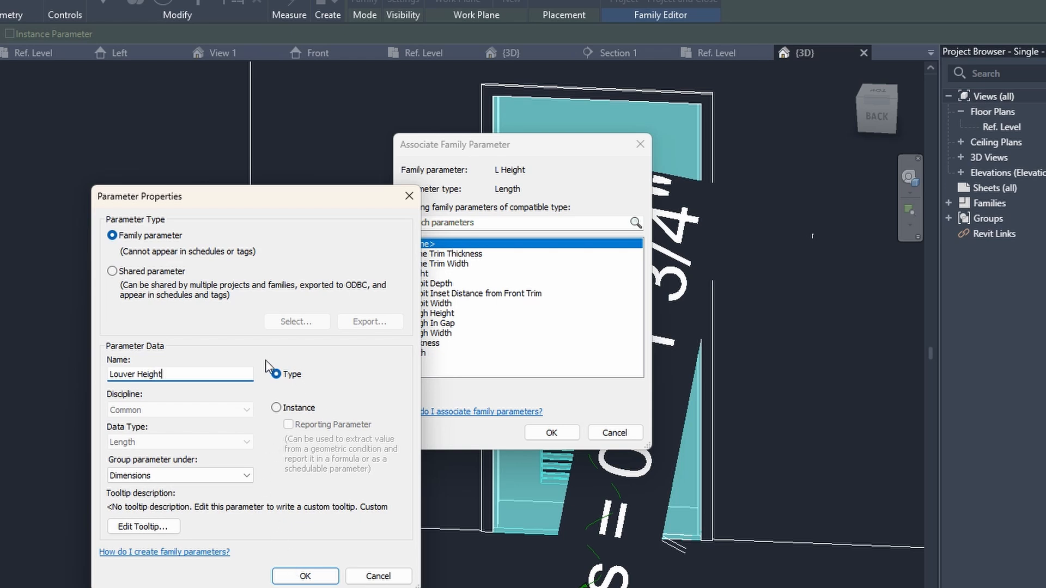
click(304, 573)
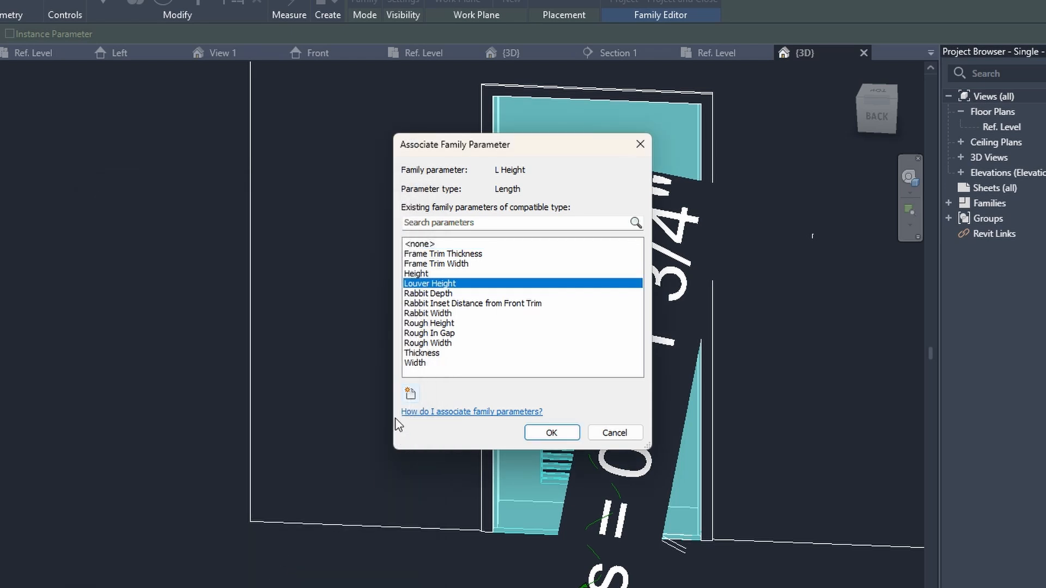
click(552, 432)
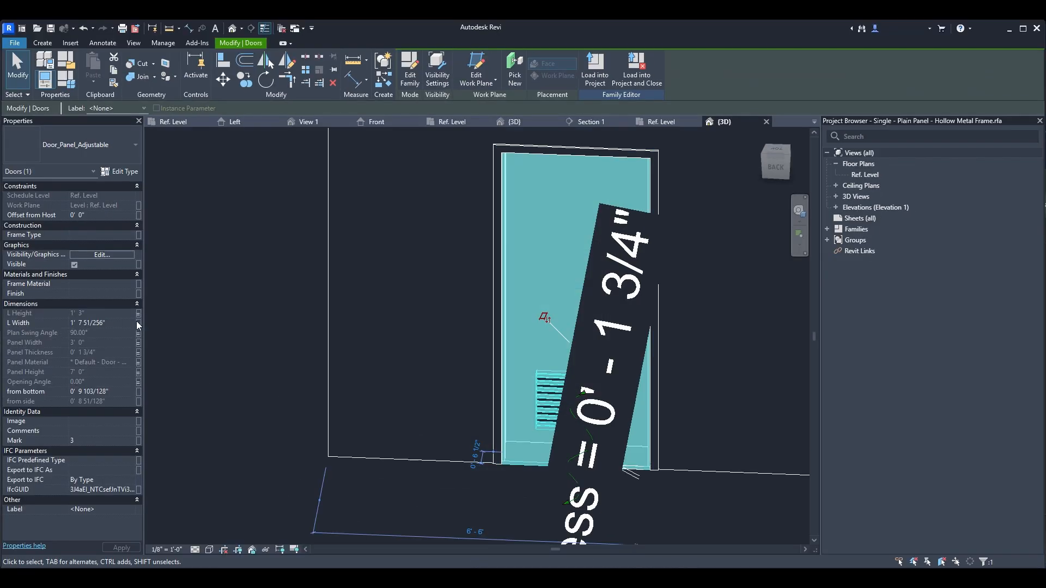
Associate the panel's L Width with a new type parameter named Louver Width.
click(138, 324)
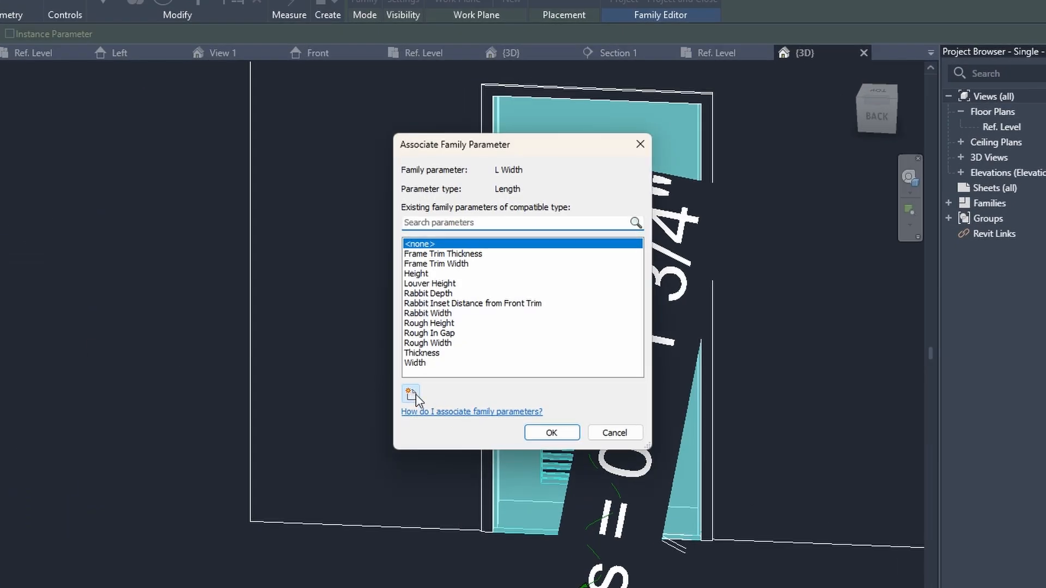
click(411, 394)
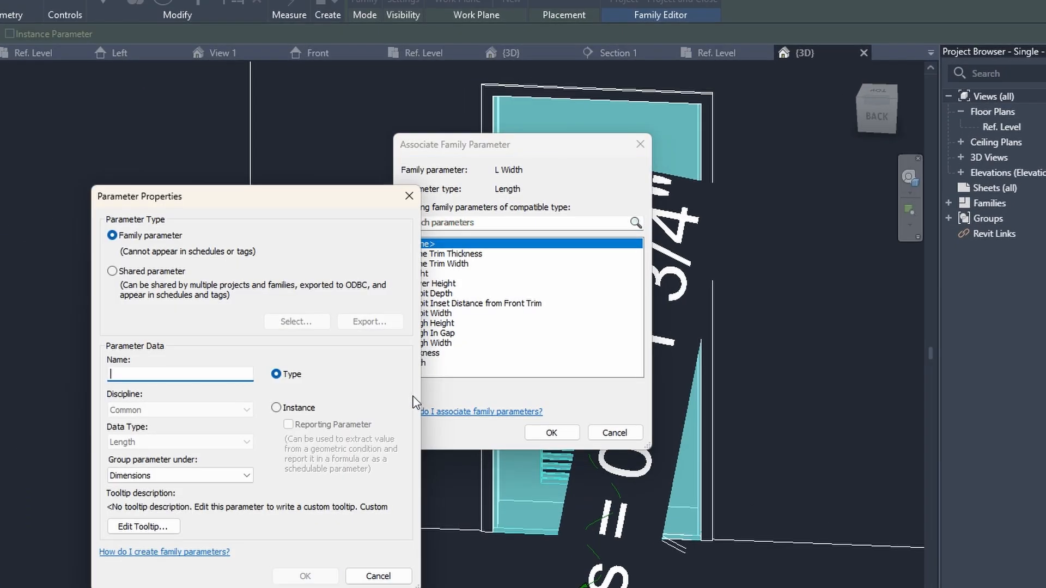
text(Louver Width)
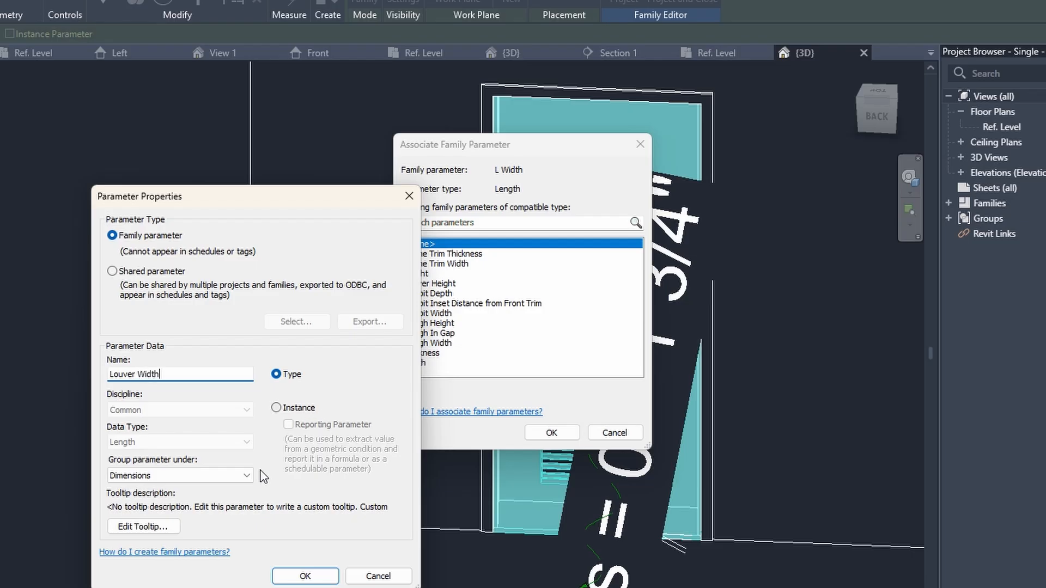
click(302, 575)
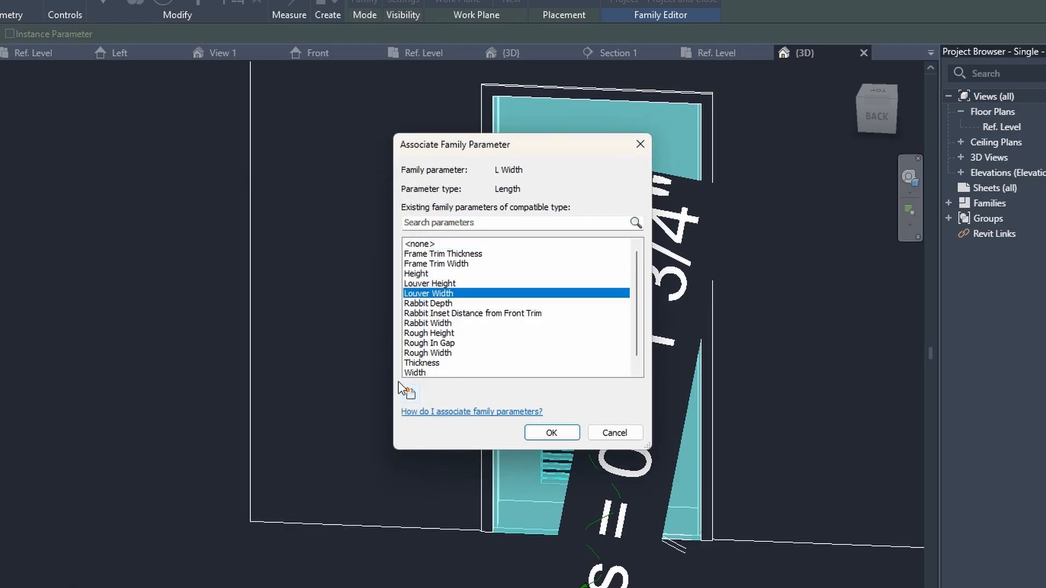
click(550, 433)
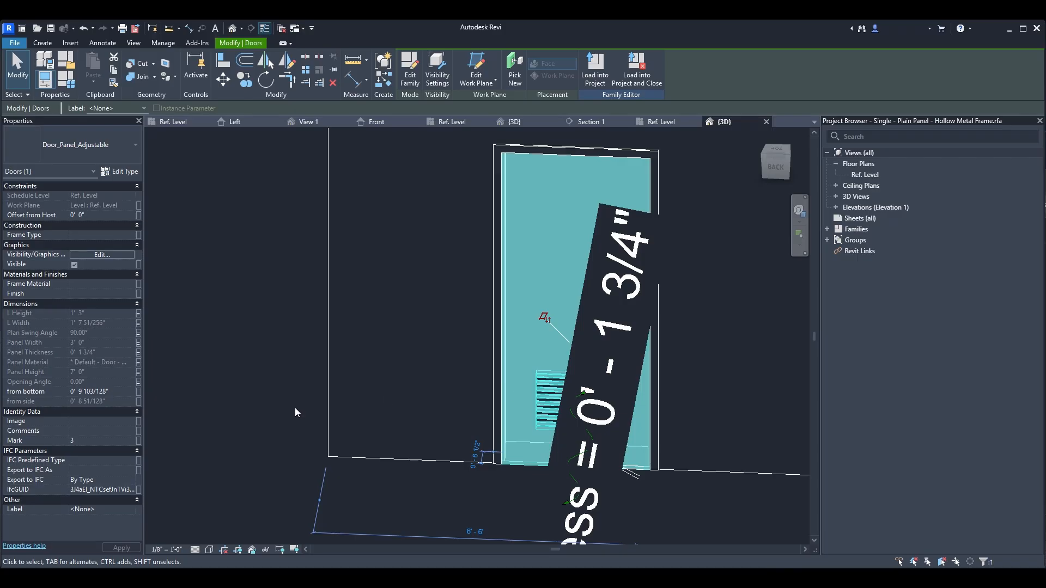
Associate the panel's "from bottom" dimension with a new type parameter named Louver From Bottom.
click(138, 392)
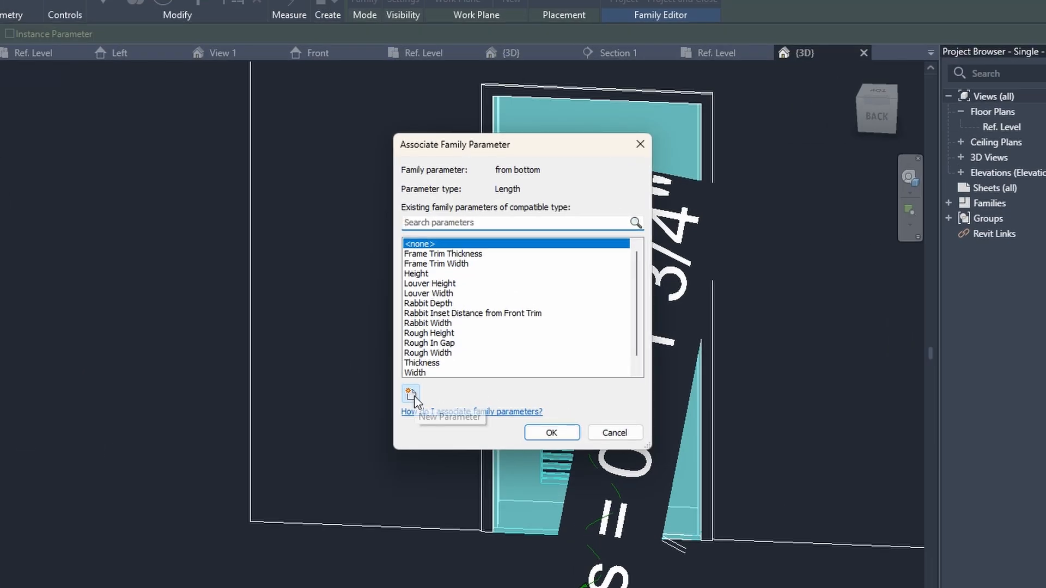
click(412, 396)
text(Louver From Bottom)
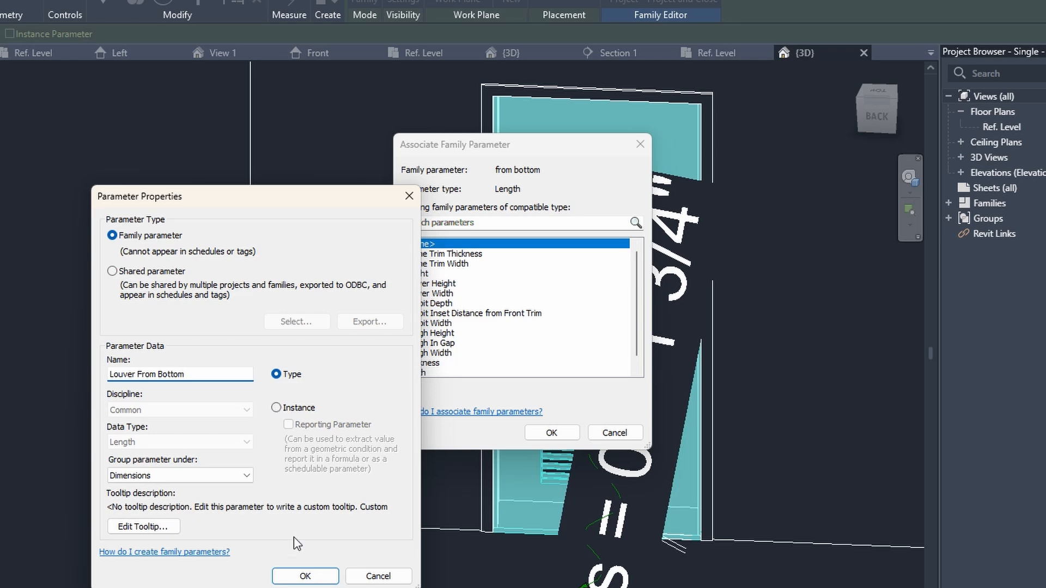
click(305, 576)
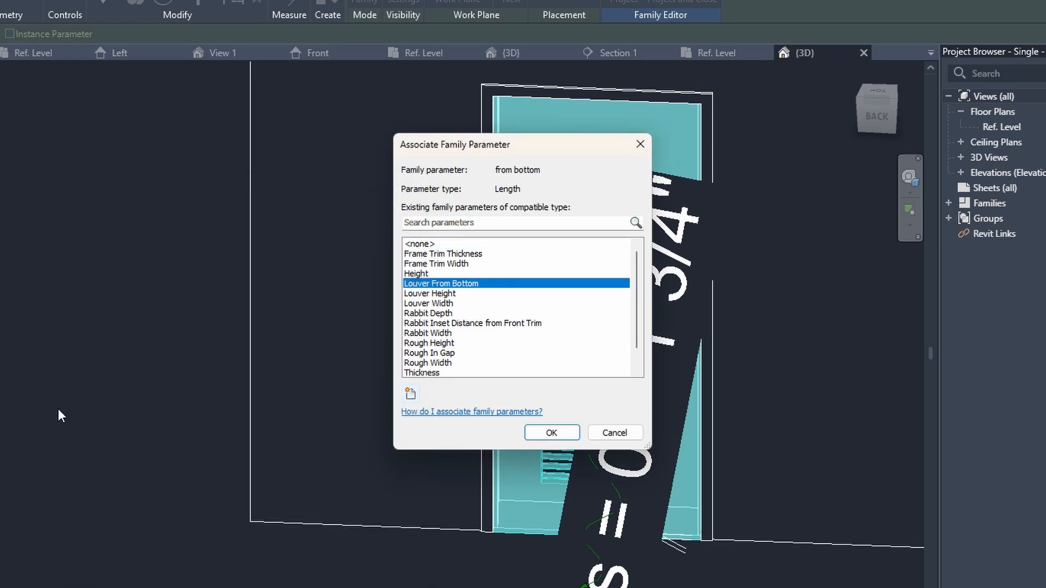
click(552, 433)
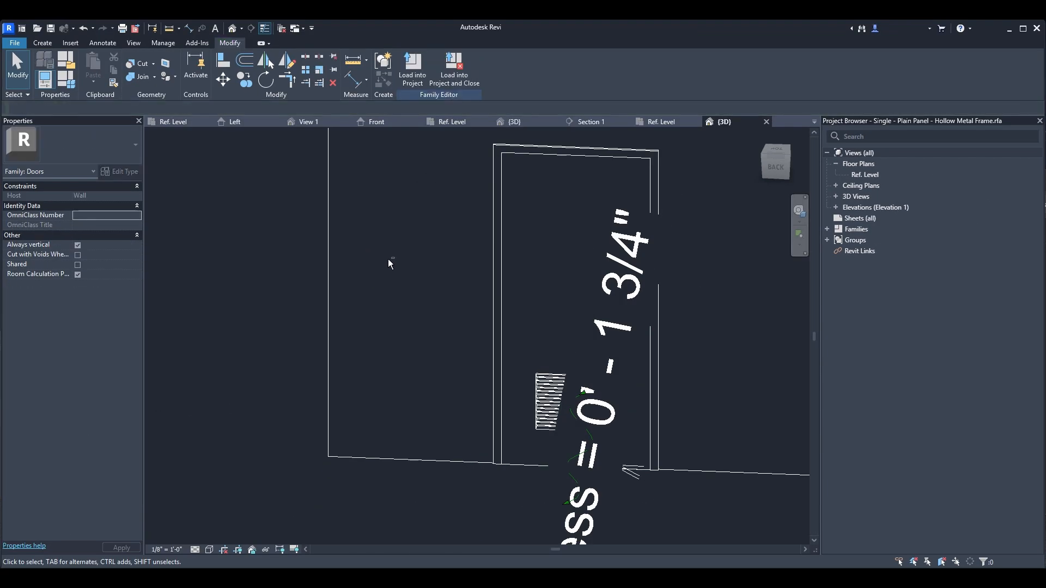
Save the door family under the new name Single - Plain Panel - Hollow Metal Frame w Louver.rfa in Documents.
shift+middle_drag(336, 249, 351, 206)
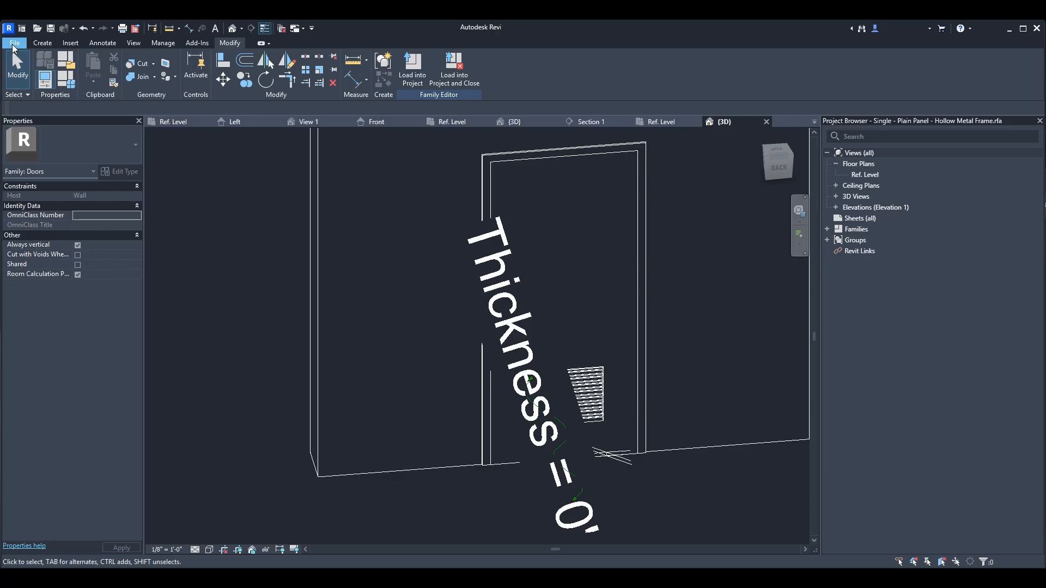
click(15, 43)
click(54, 169)
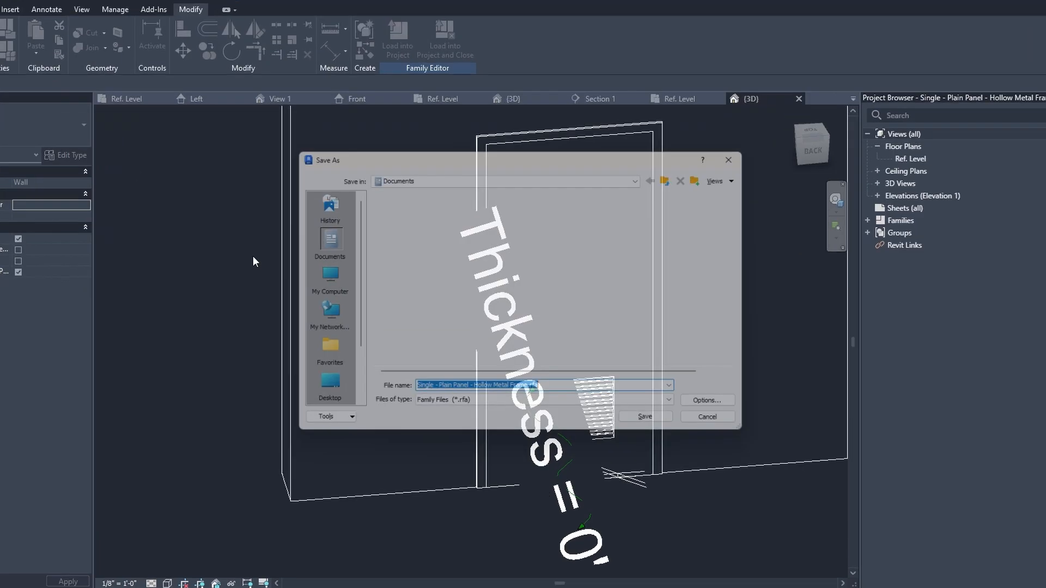
click(531, 381)
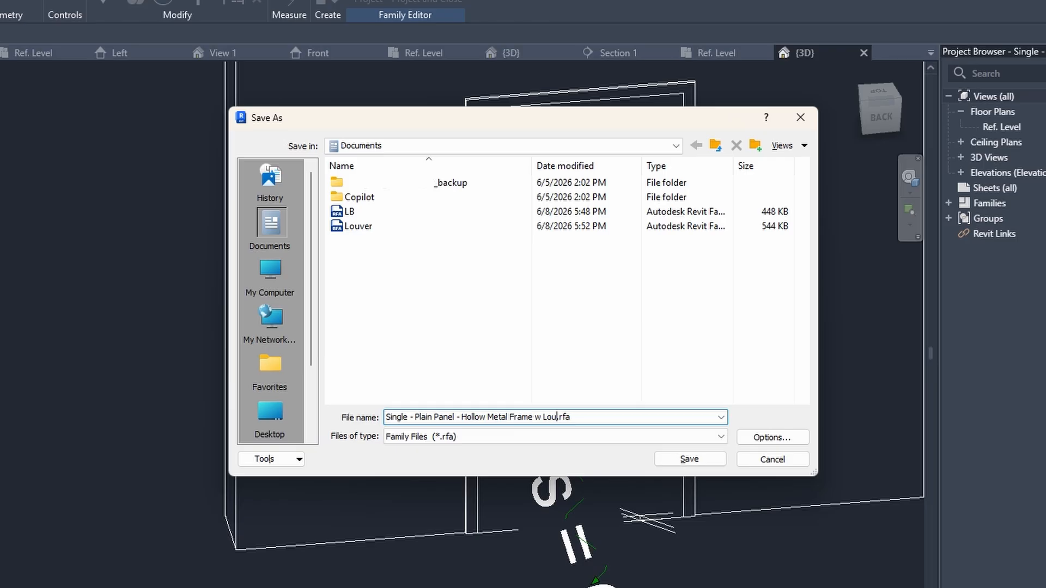
text(ver)
click(690, 459)
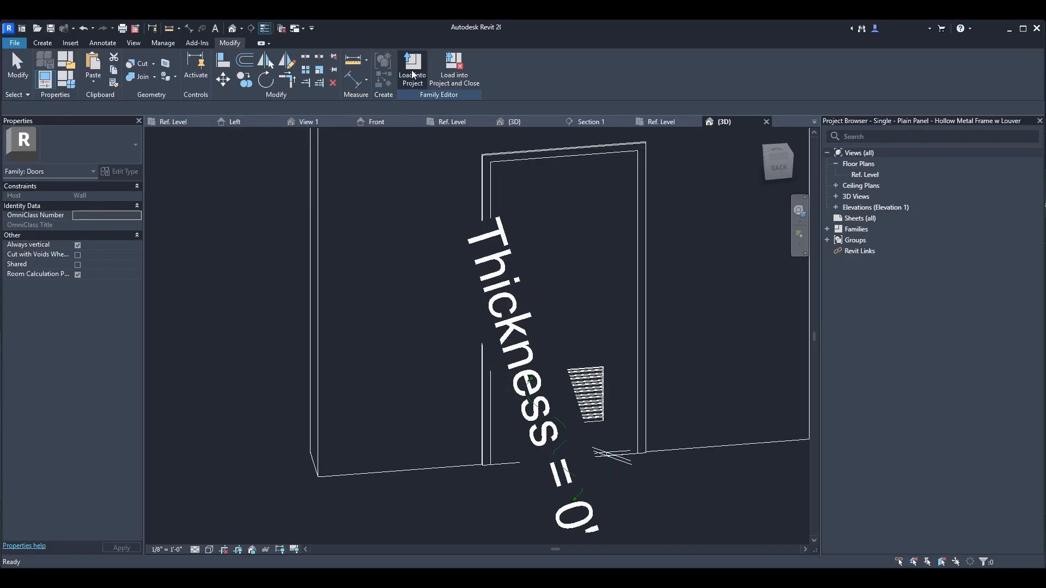
Load the louvered door family into the open R24.rvt project only, without placing a new instance.
click(413, 73)
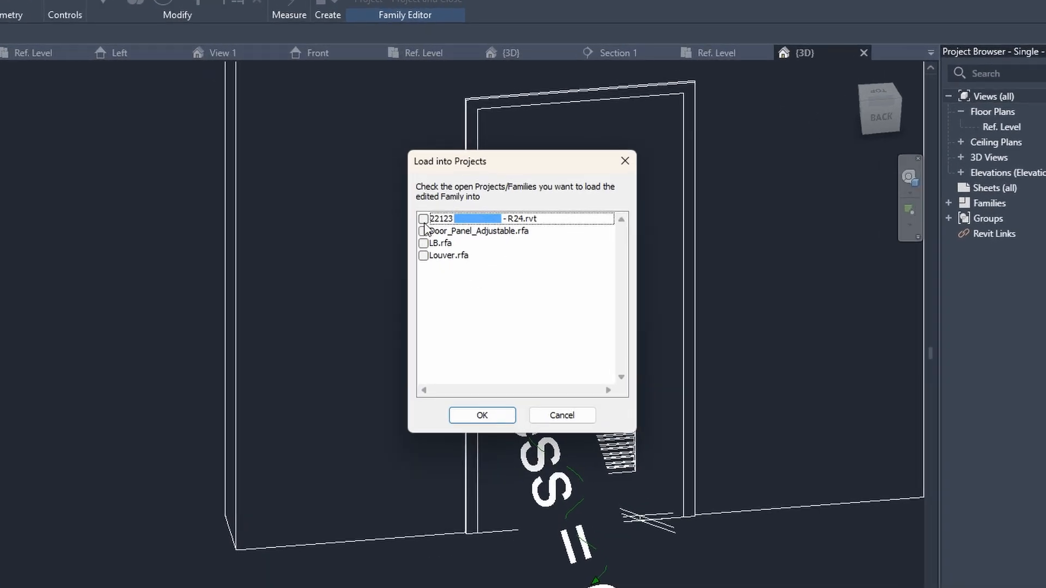
click(423, 218)
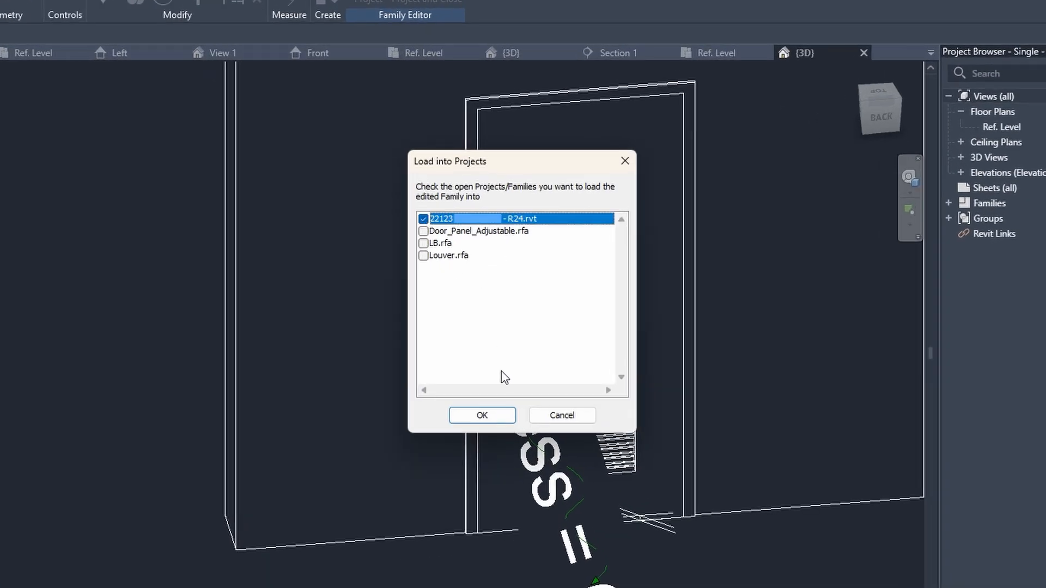
click(482, 415)
key(Escape)
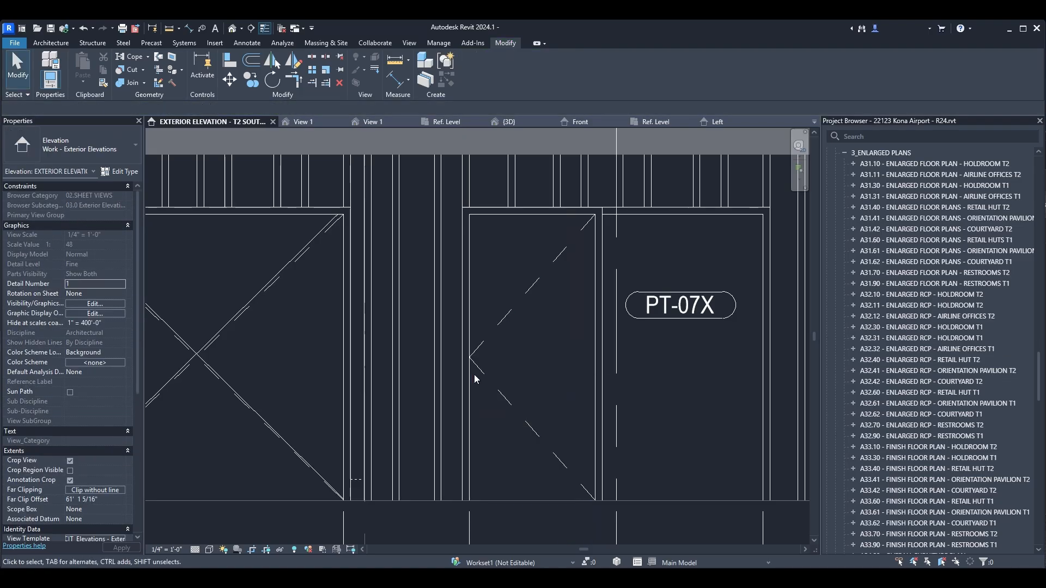
Change the single door in the exterior elevation to the w Louver family's 3'-0" x 7'-0" - LS GNDR INCLUSIVE RR type and isolate it in 3D.
click(468, 359)
click(64, 154)
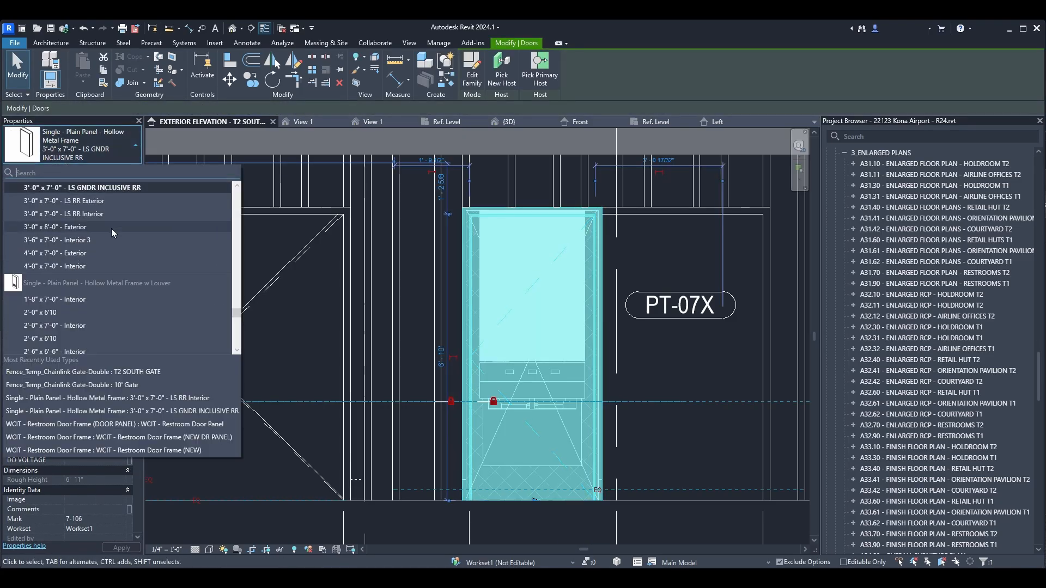
scroll(128, 237, up, 1)
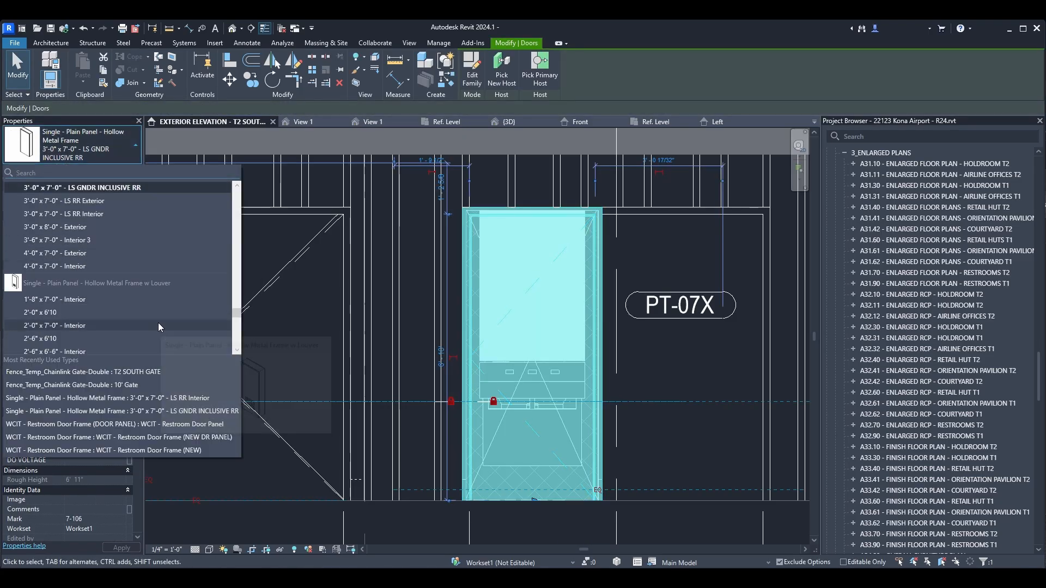
scroll(140, 302, down, 3)
scroll(144, 313, down, 1)
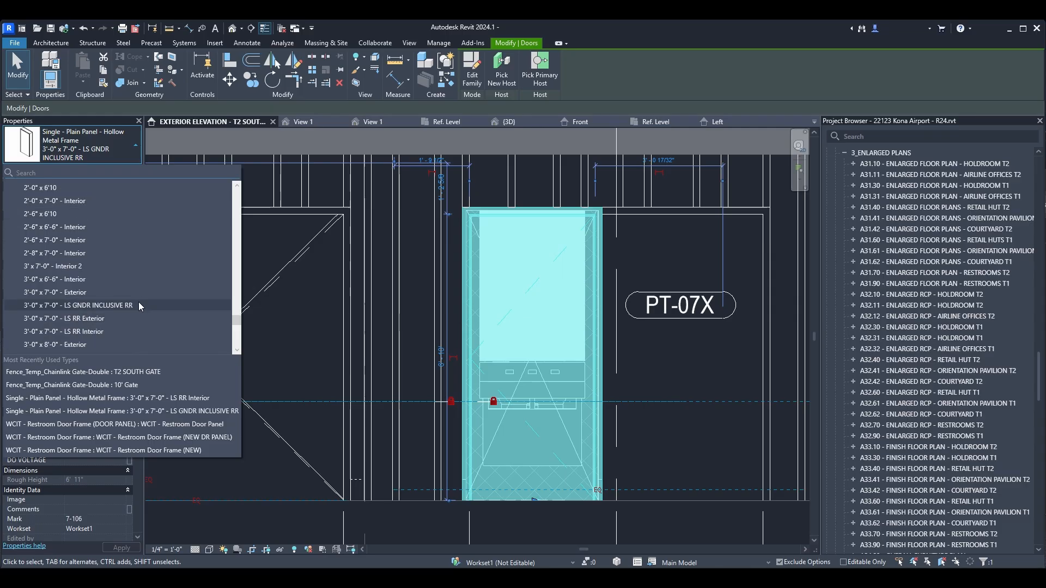
click(138, 303)
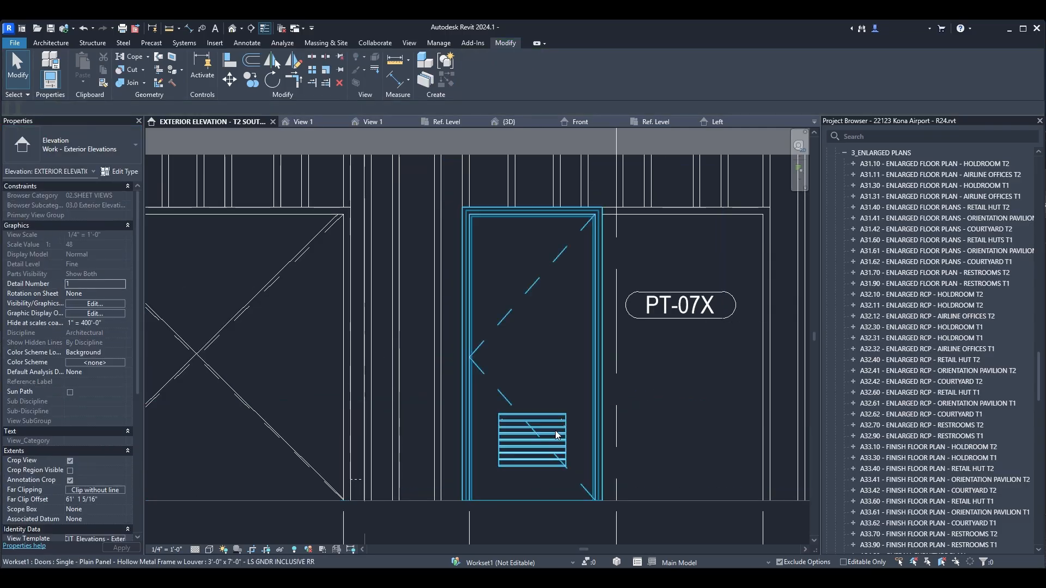
key(b)
key(x)
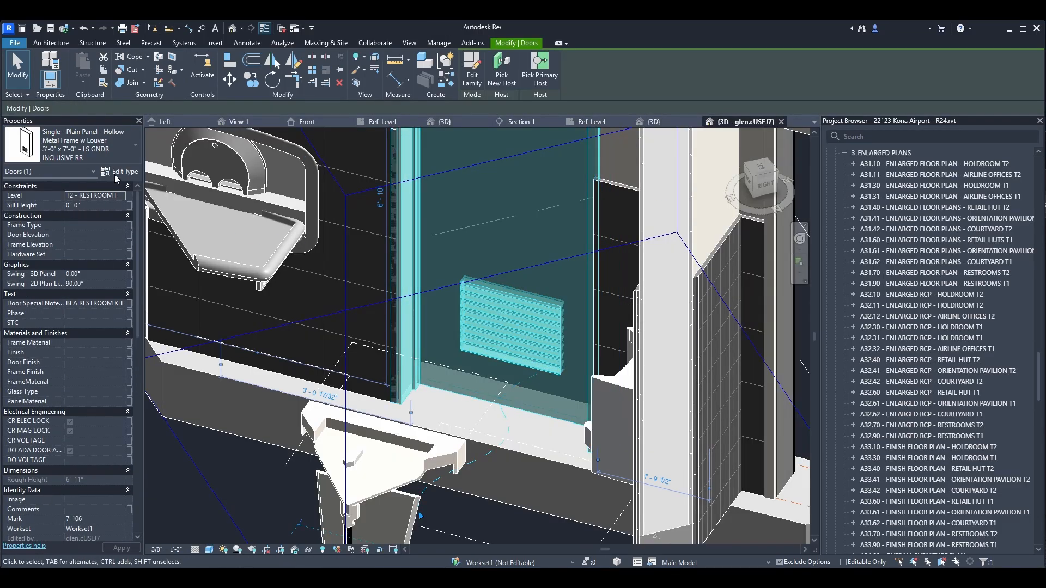
Set the door type's Louver Height to 1' 0", Louver Width to 2' 0" and Louver From Bottom to 10", and inspect the louver in 3D.
click(117, 173)
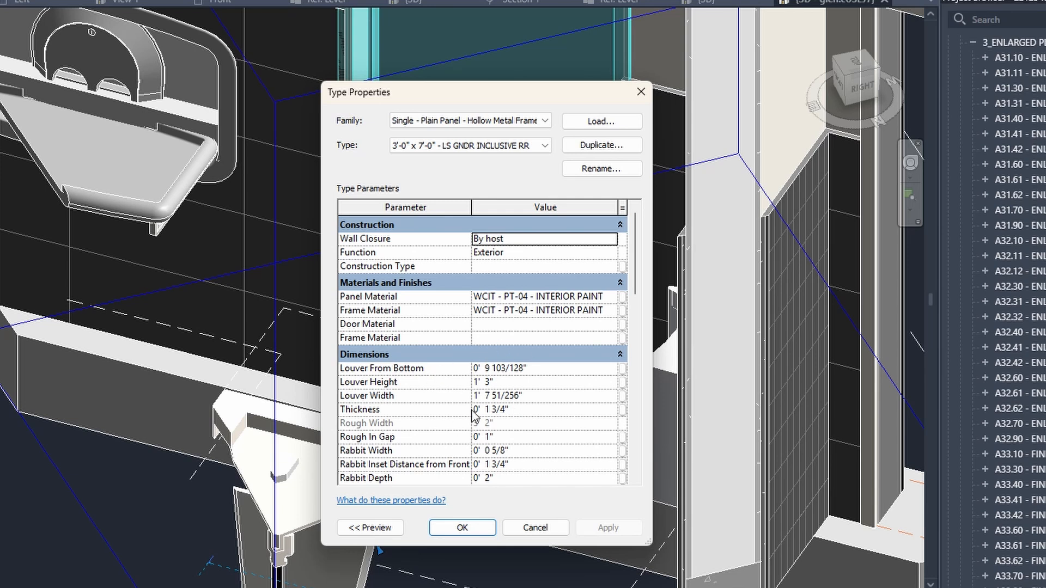
click(523, 381)
text(1)
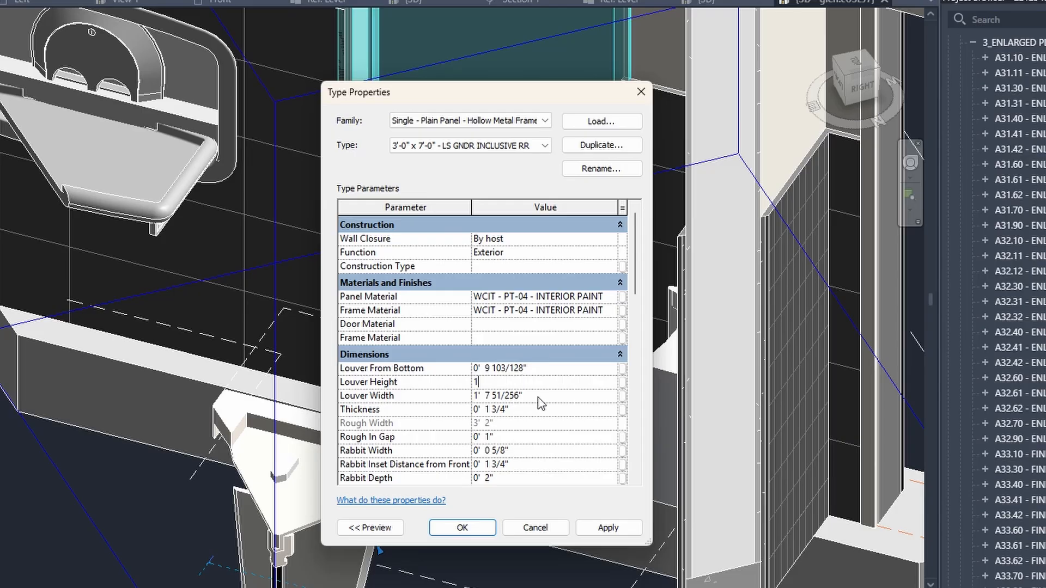
click(543, 397)
text(2)
click(547, 369)
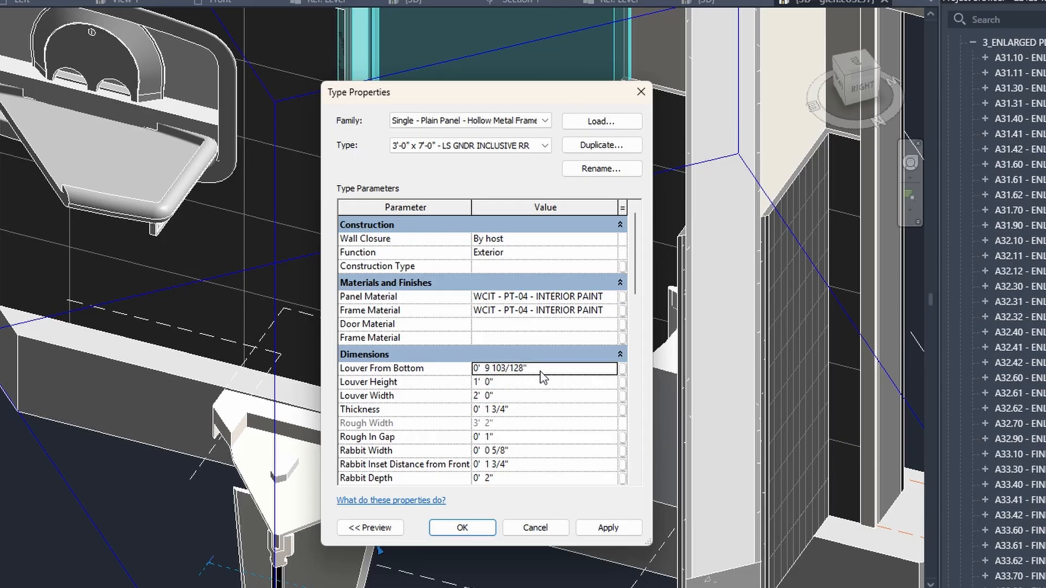
text(10")
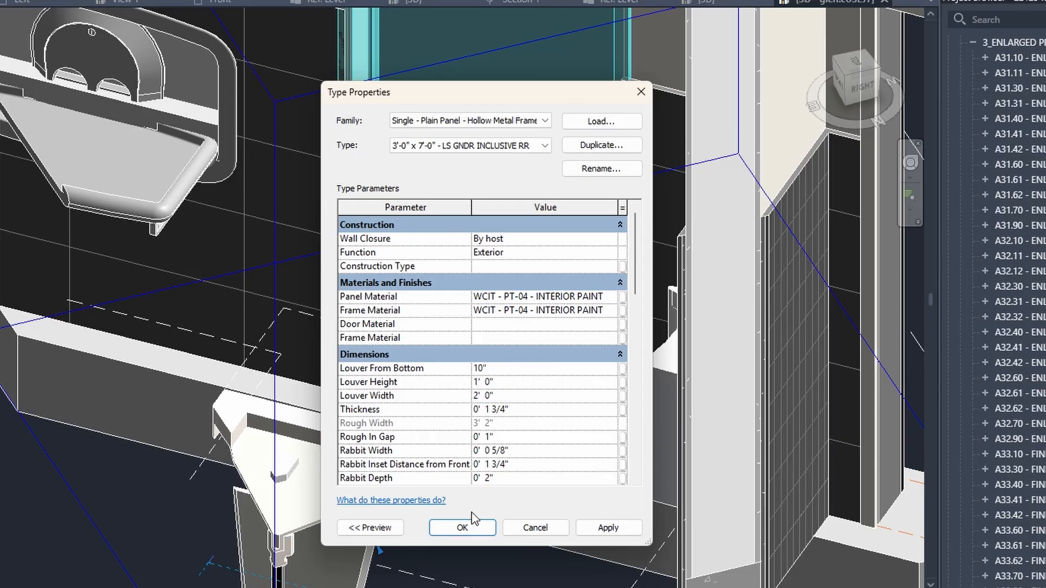
click(460, 528)
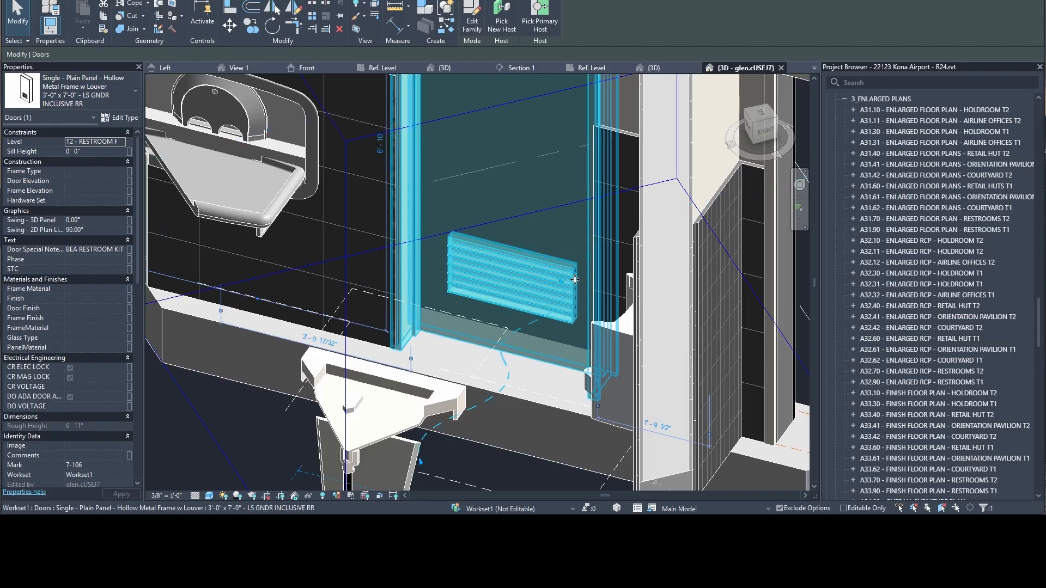
click(702, 370)
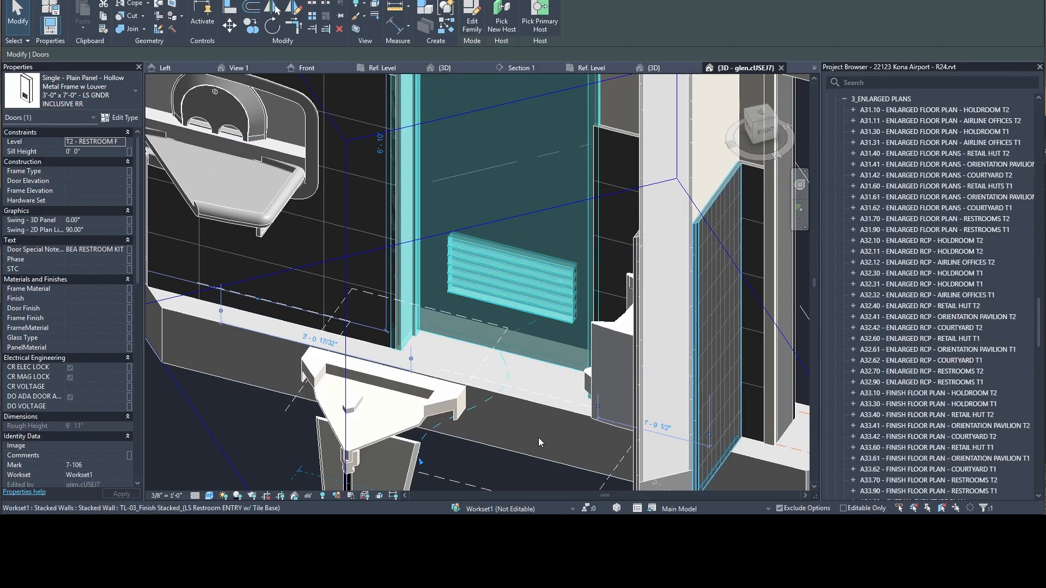
shift+middle_drag(538, 438, 569, 446)
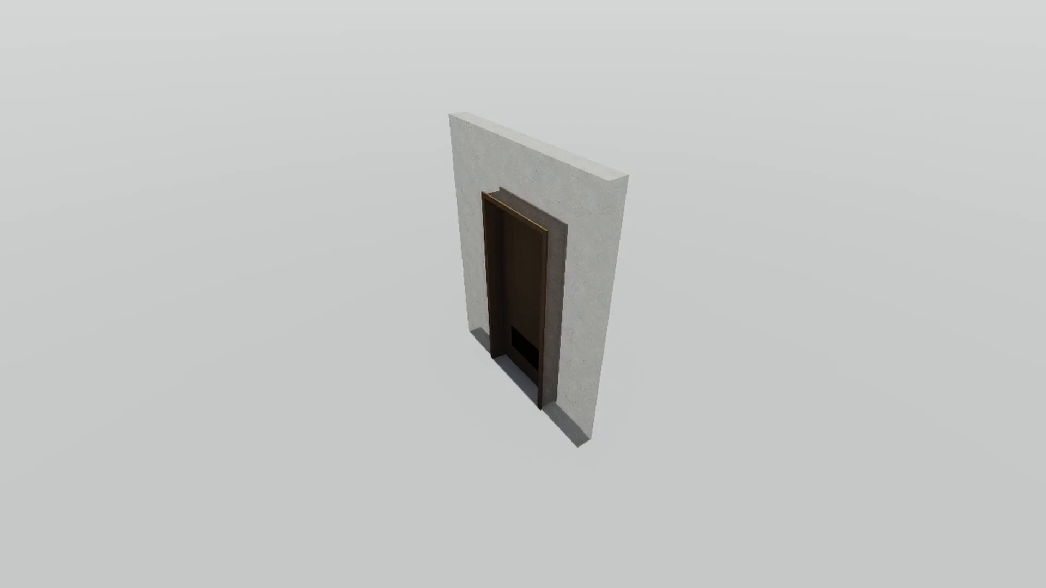